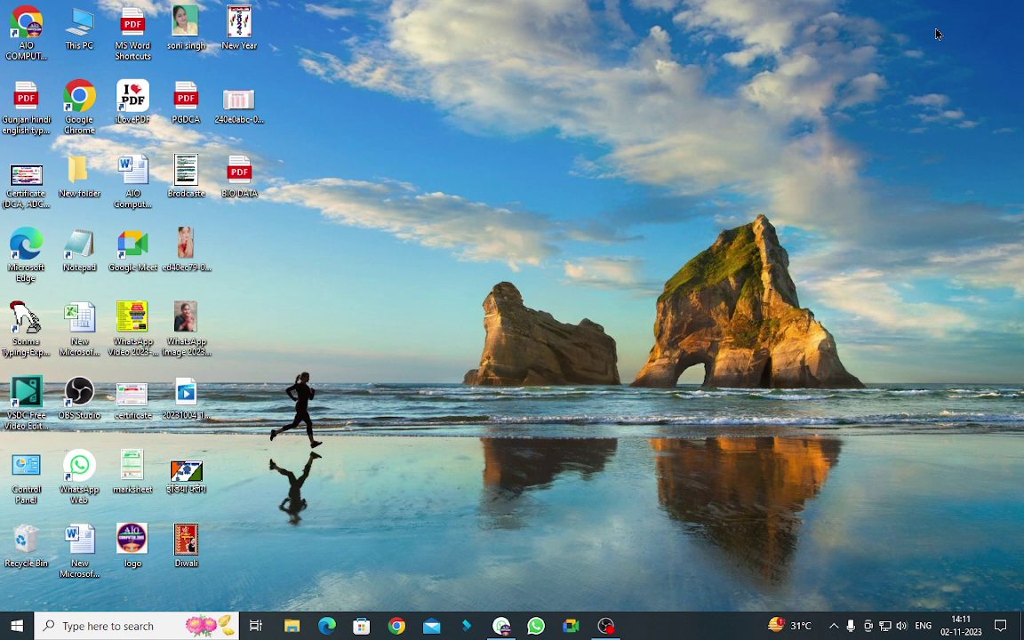
# - Launch Microsoft Word by running winword from the Run box
pyautogui.press('super+r')
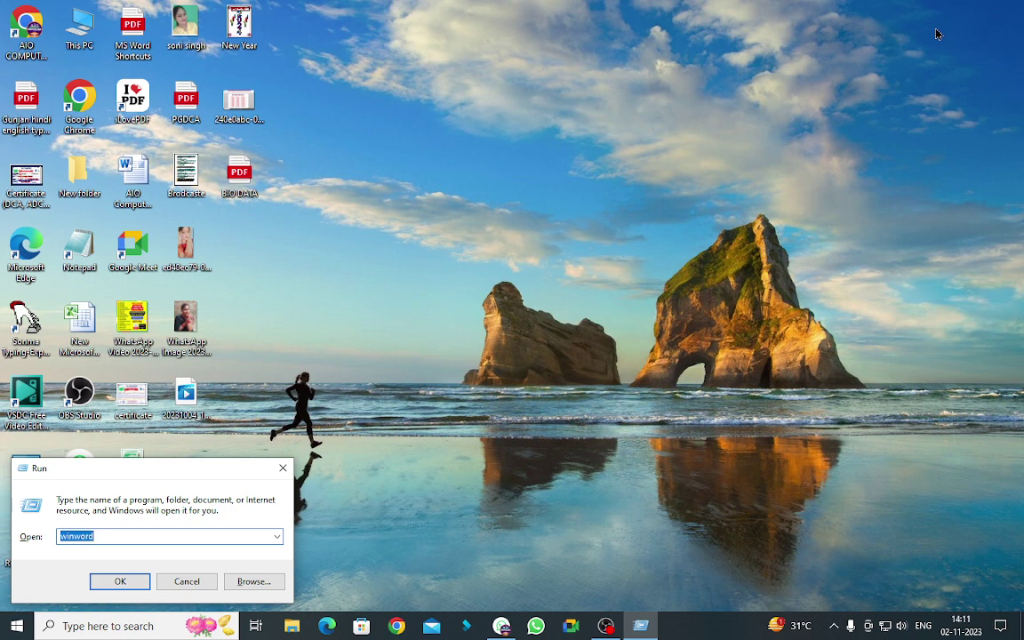
pyautogui.press('Return')
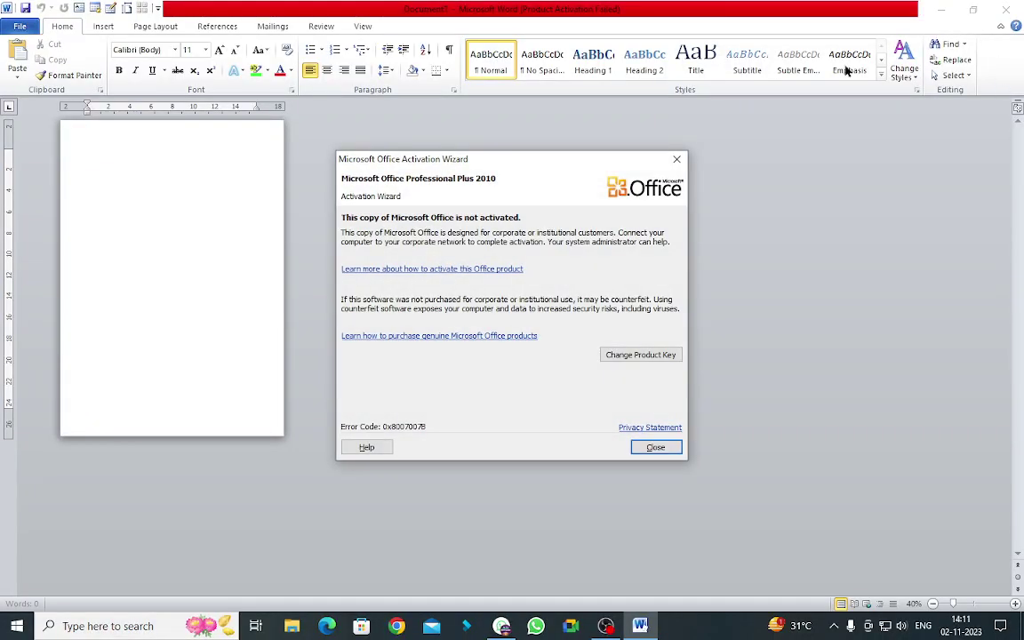
# - Dismiss the activation wizard and set the page size to A3
pyautogui.click(676, 161)
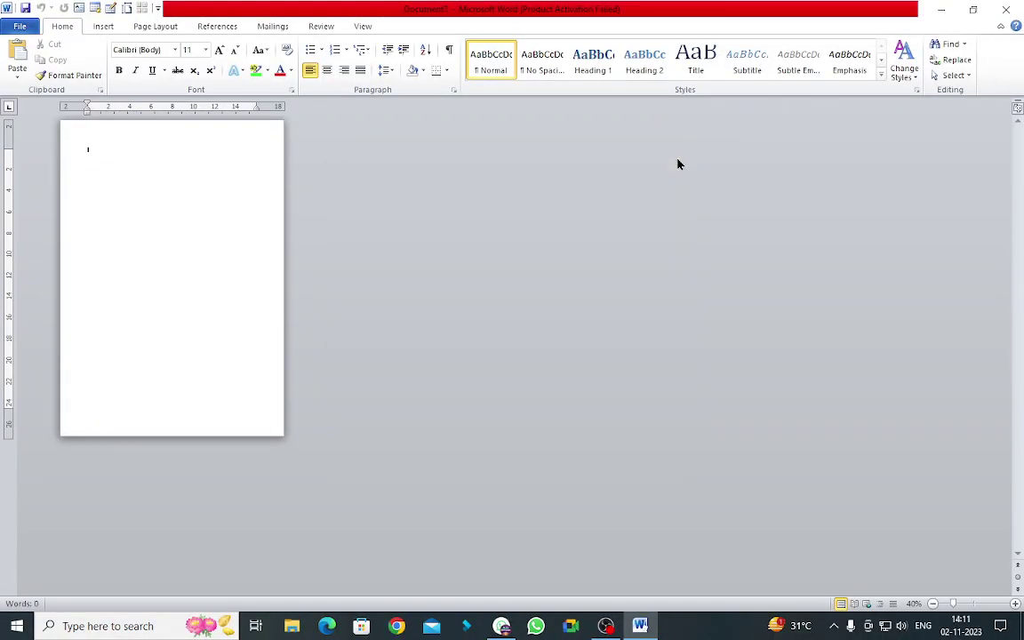
pyautogui.click(155, 31)
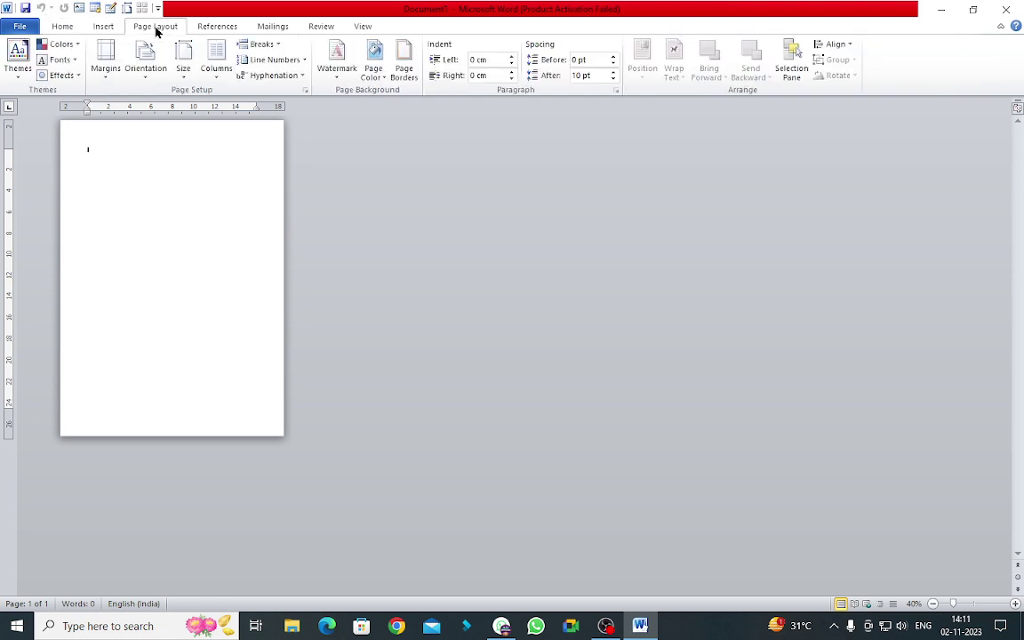
pyautogui.click(182, 71)
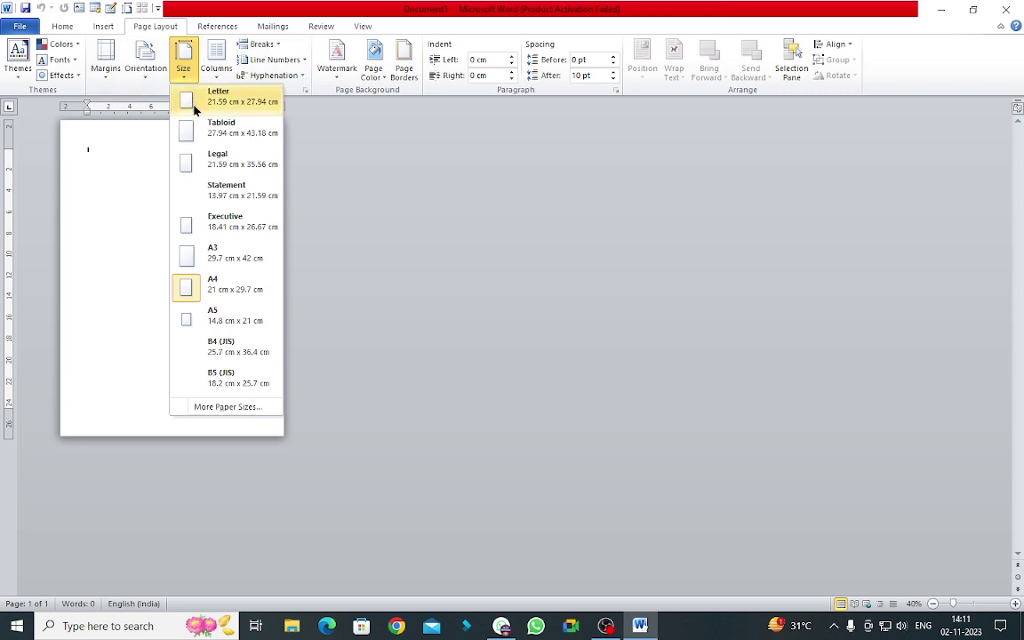
pyautogui.click(198, 258)
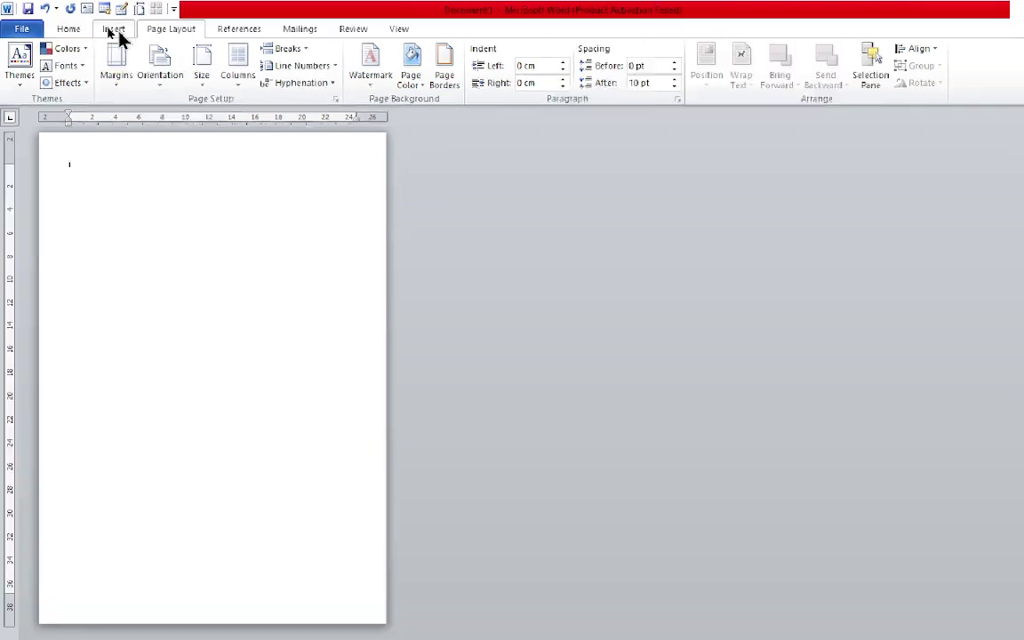
# - Draw a rectangle over the whole page, stretched to the left and right page edges
pyautogui.click(108, 31)
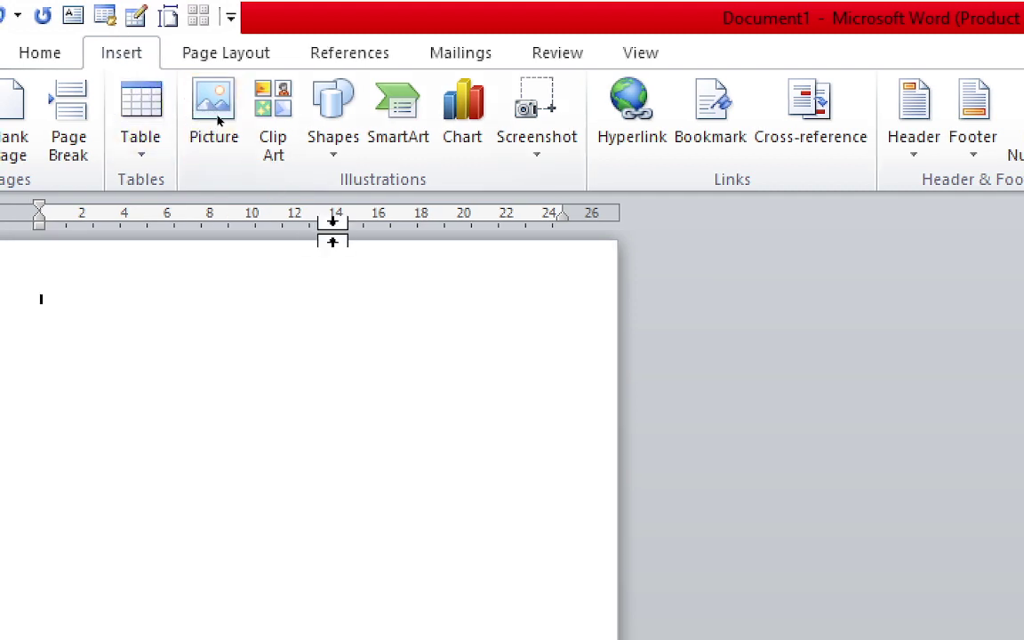
pyautogui.click(344, 165)
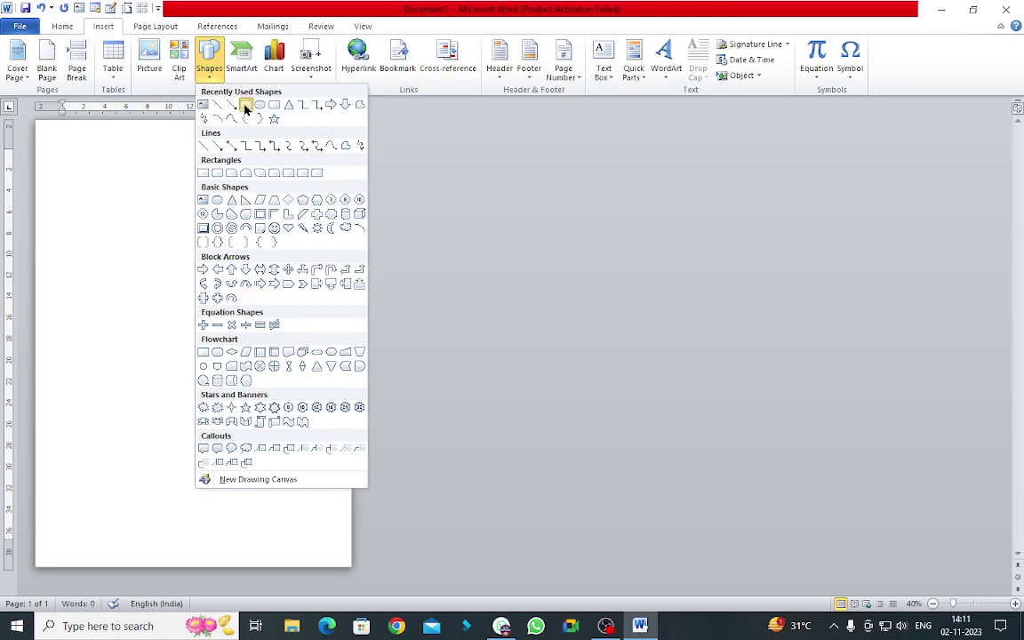
pyautogui.click(405, 210)
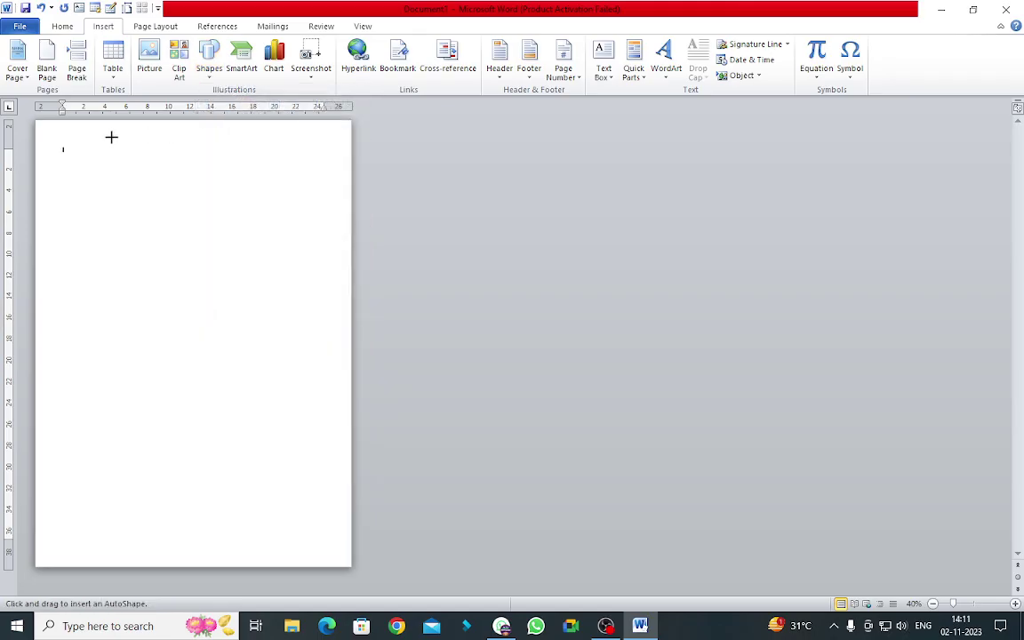
pyautogui.moveTo(42, 125); pyautogui.dragTo(357, 566)
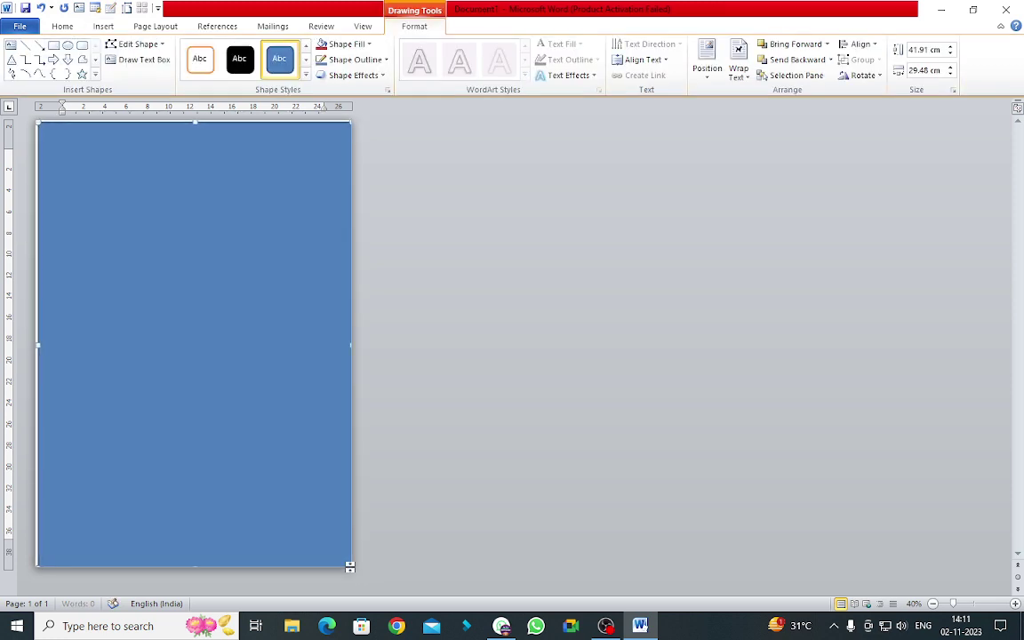
pyautogui.moveTo(41, 345); pyautogui.dragTo(35, 343)
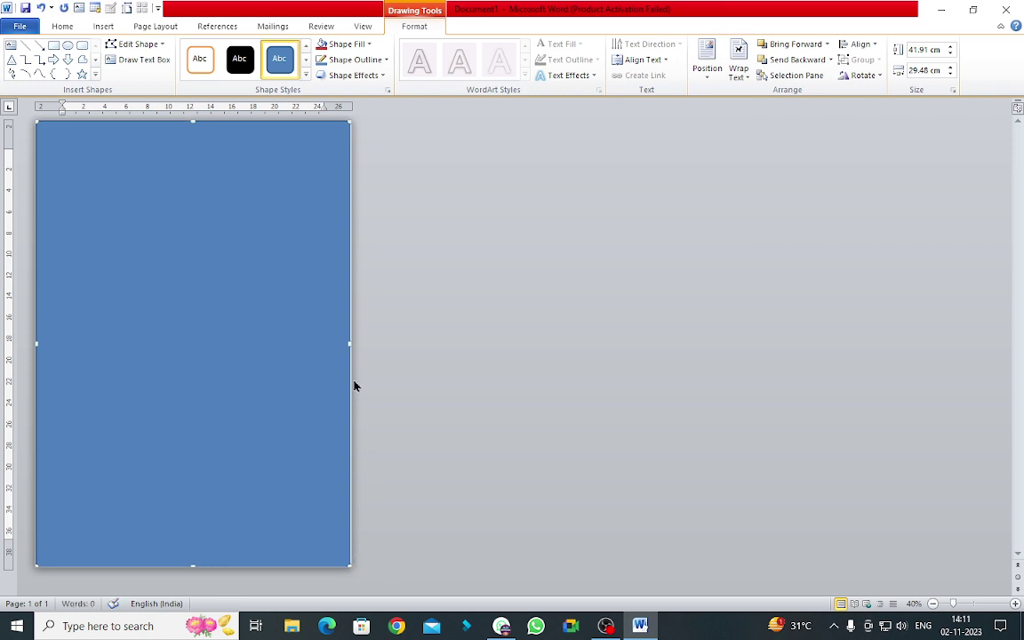
pyautogui.moveTo(349, 343); pyautogui.dragTo(354, 343)
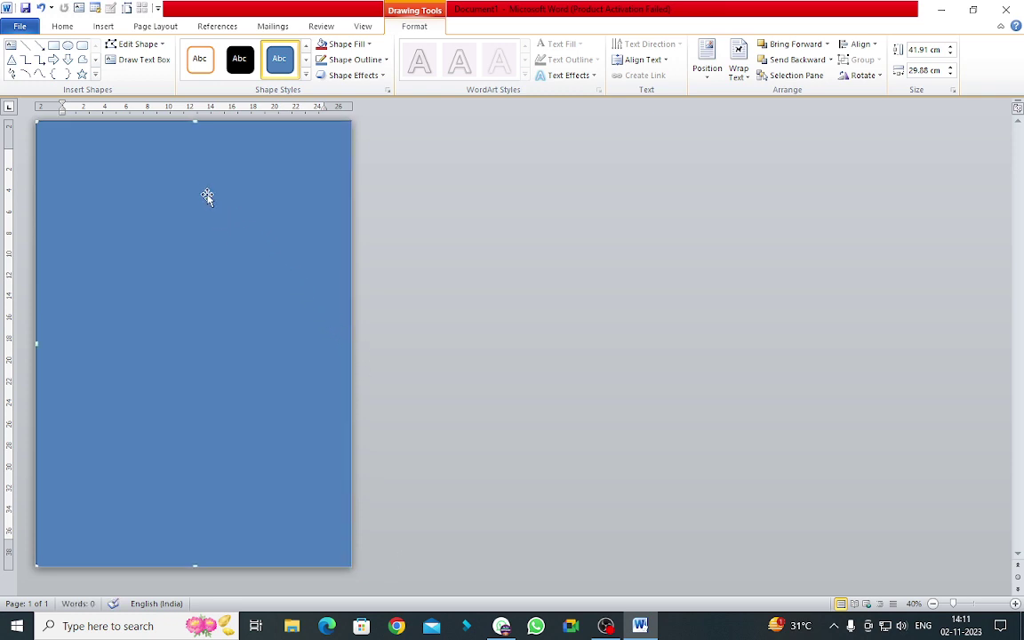
# - Open the Format Shape settings for the page-covering rectangle
pyautogui.rightClick(182, 177)
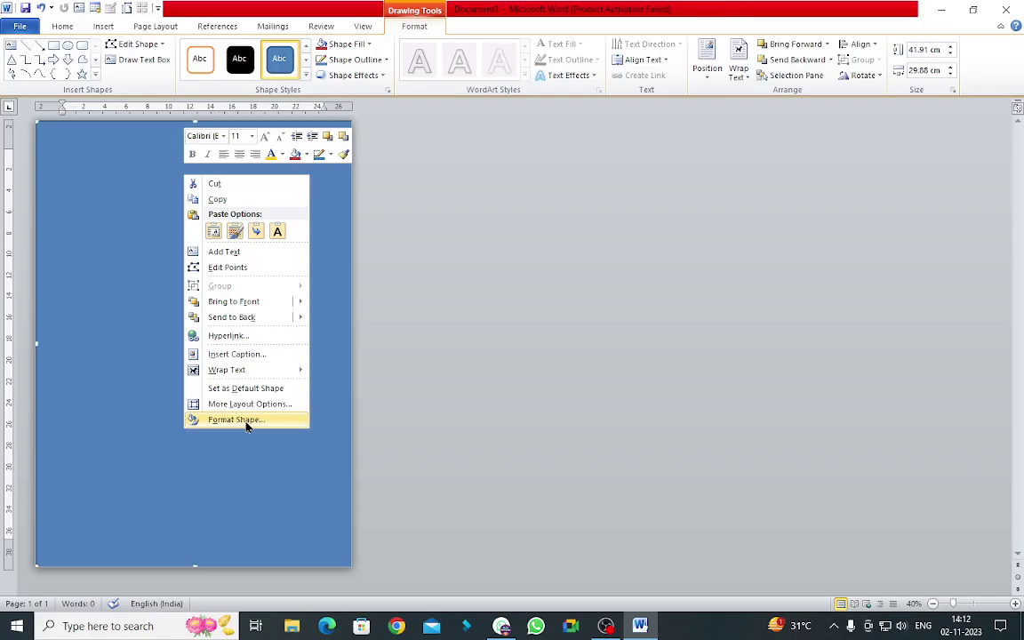
pyautogui.click(247, 427)
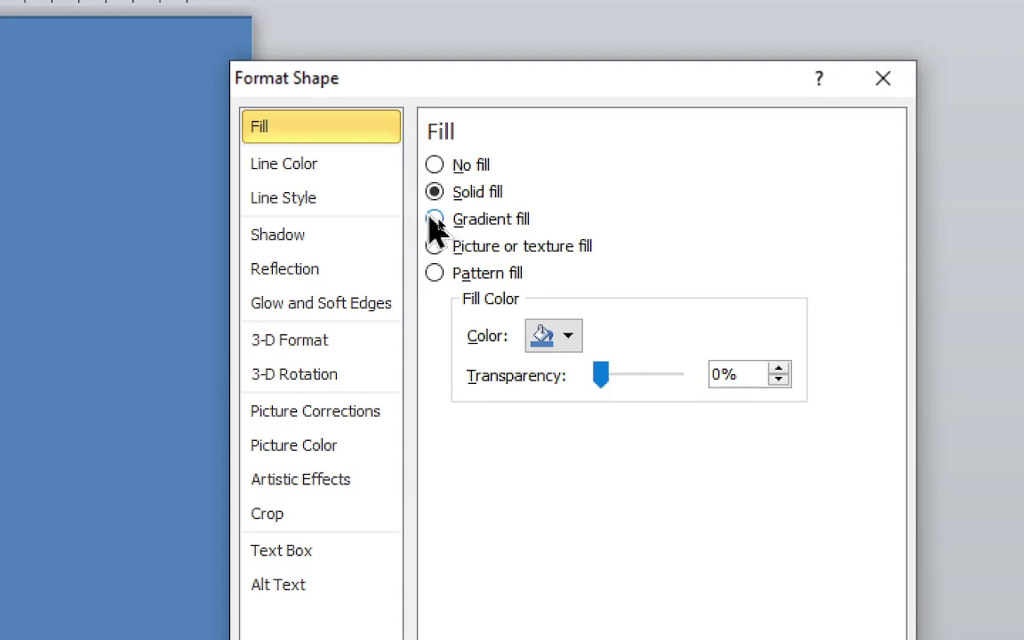
# - Switch the rectangle to a gradient fill with a dark red middle stop
pyautogui.click(444, 223)
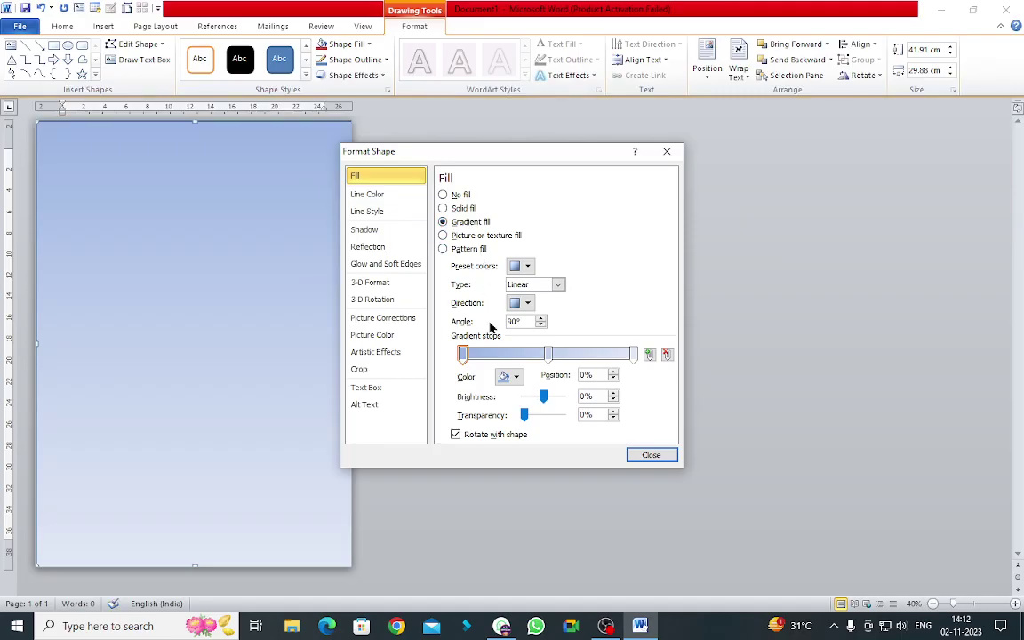
pyautogui.moveTo(465, 355); pyautogui.dragTo(554, 365)
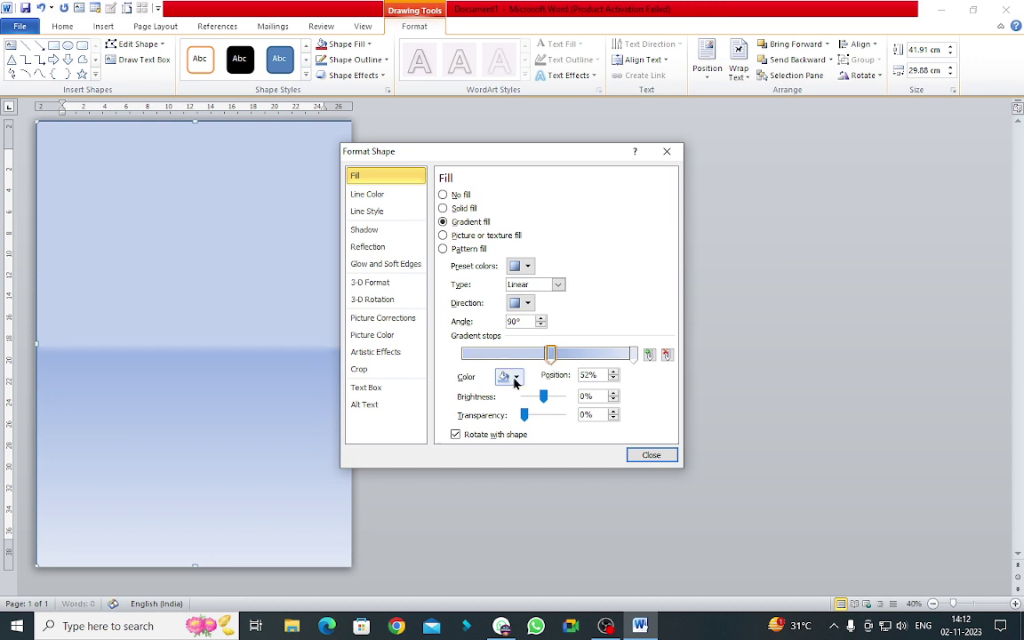
pyautogui.click(513, 376)
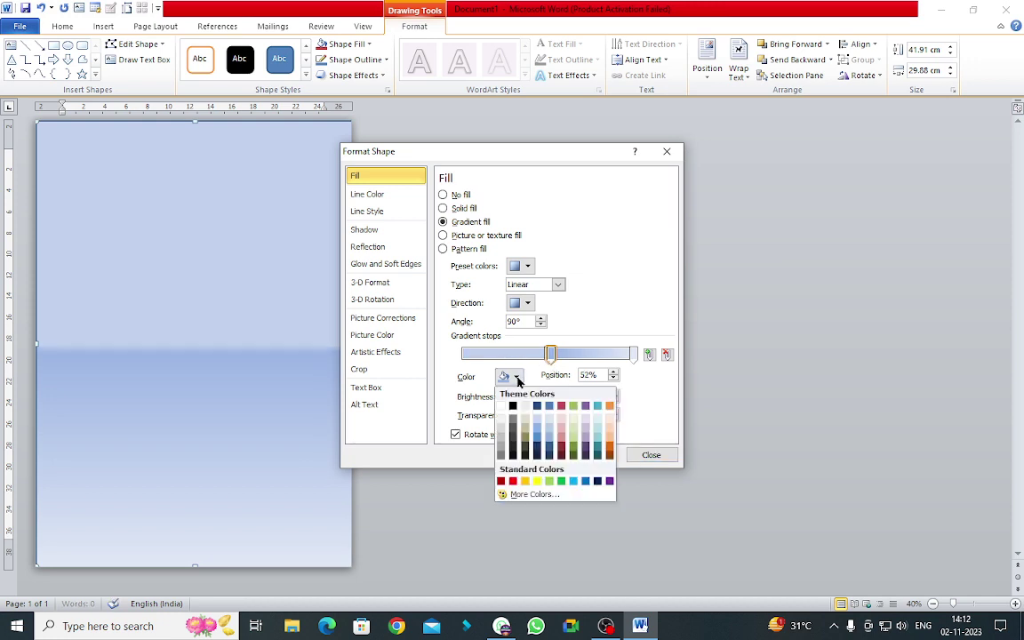
pyautogui.click(500, 482)
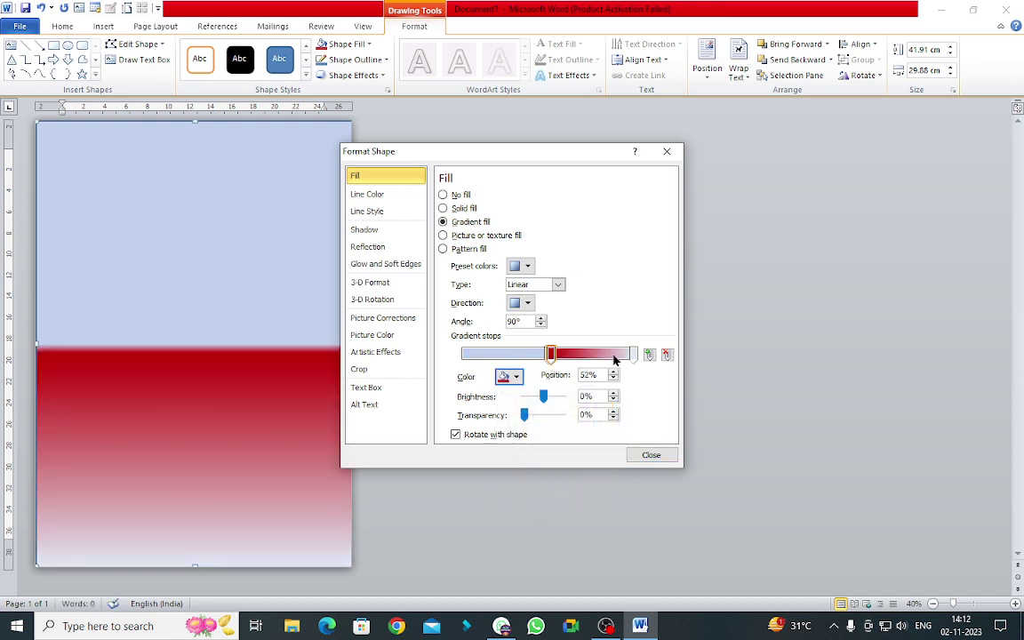
pyautogui.moveTo(551, 354); pyautogui.dragTo(549, 355)
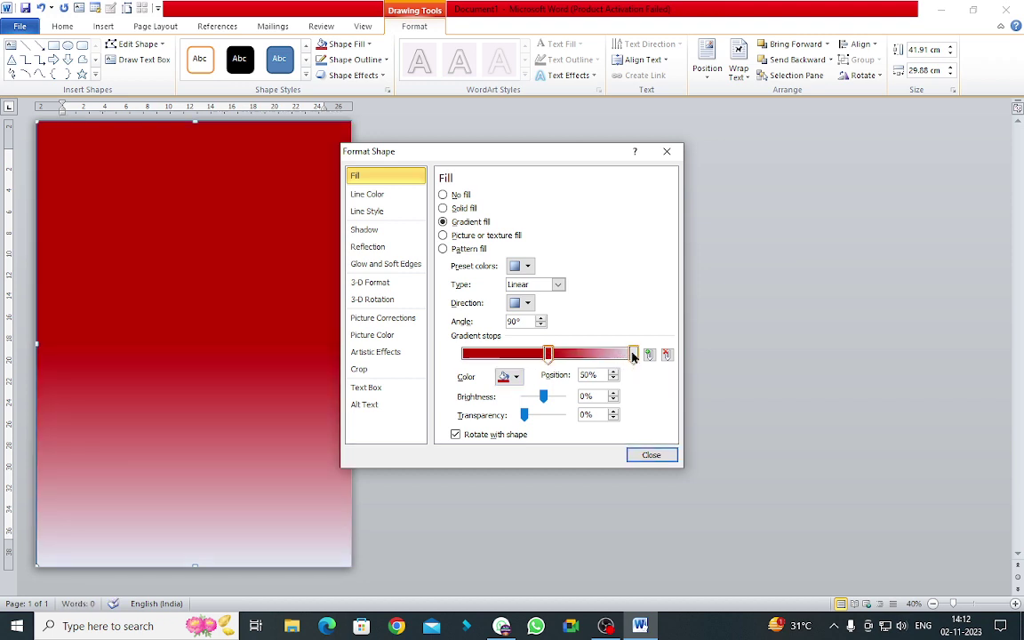
# - Move the end gradient stop to about 91% and make it black
pyautogui.moveTo(632, 353); pyautogui.dragTo(618, 354)
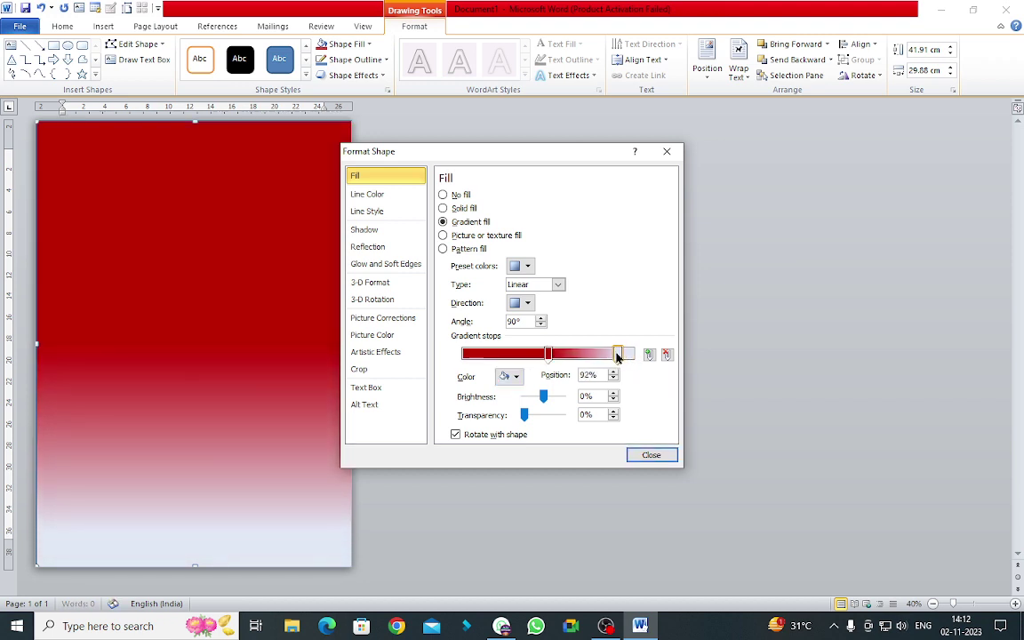
pyautogui.click(510, 375)
pyautogui.click(512, 406)
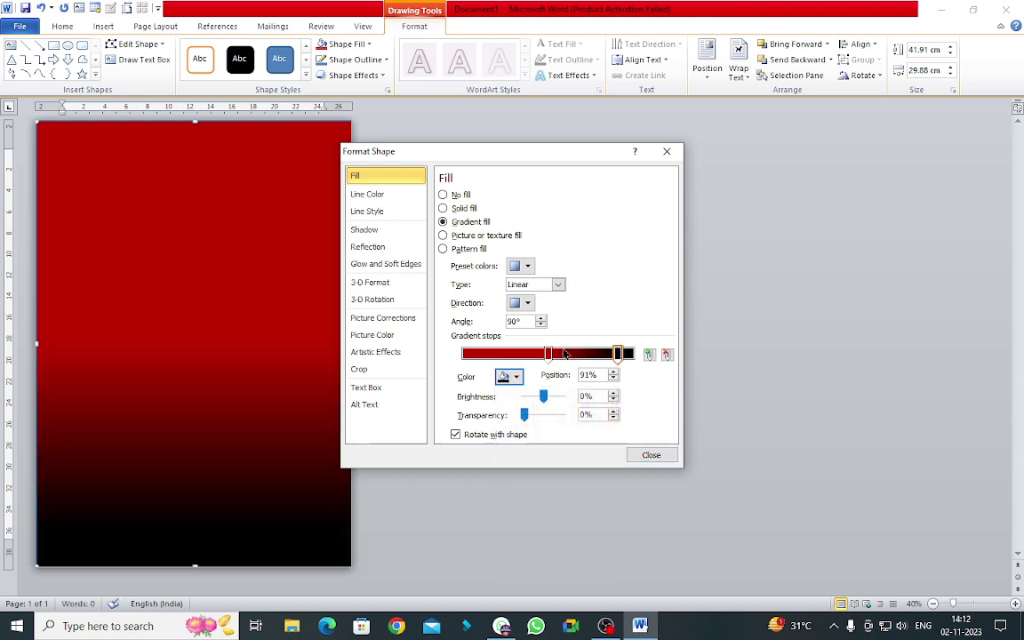
pyautogui.moveTo(617, 355)
pyautogui.mouseDown()
pyautogui.moveTo(608, 355)
pyautogui.moveTo(637, 359)
pyautogui.mouseUp()
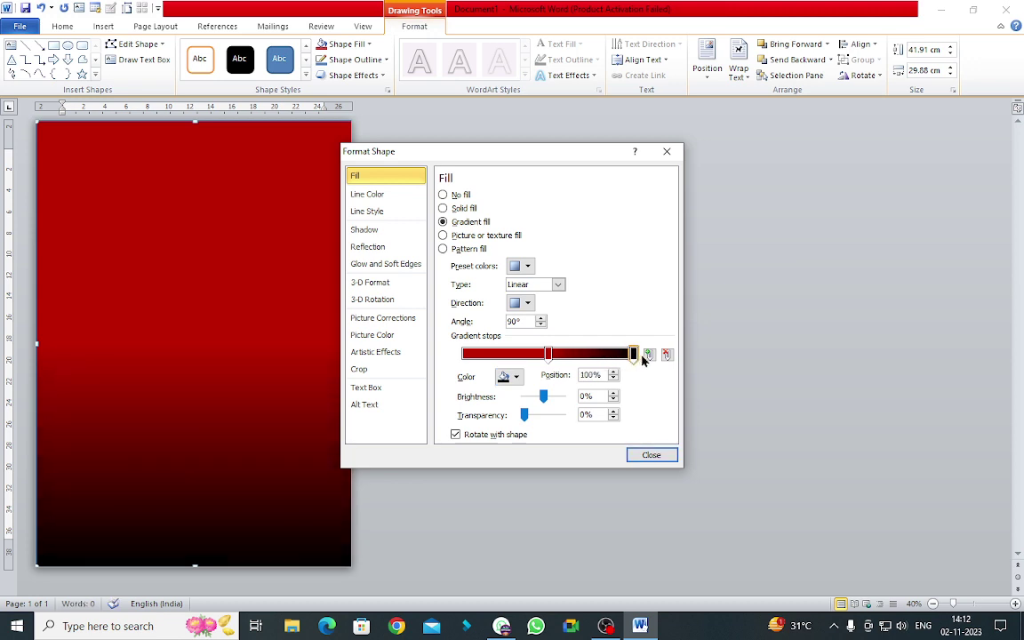
# - Set the gradient to Linear Diagonal, top-left to bottom-right, close the dialog, and open Chrome
pyautogui.click(528, 304)
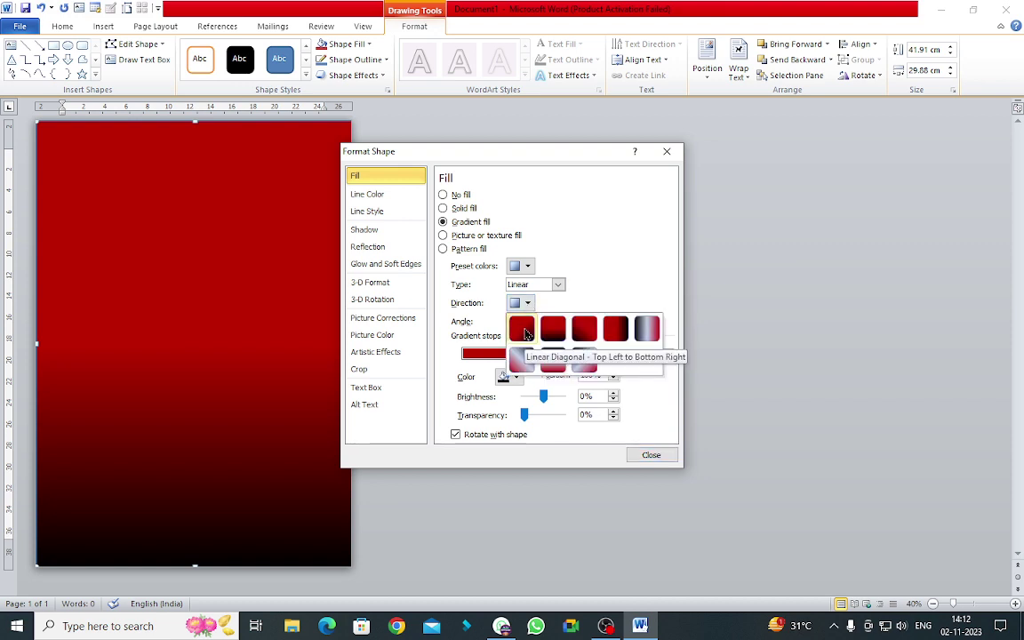
pyautogui.click(523, 331)
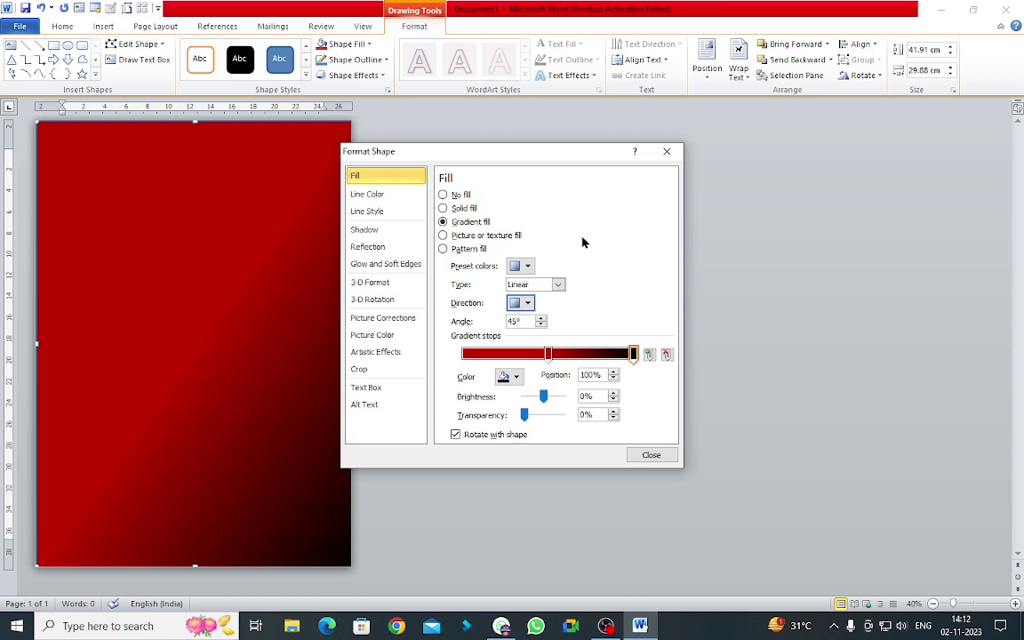
pyautogui.click(666, 151)
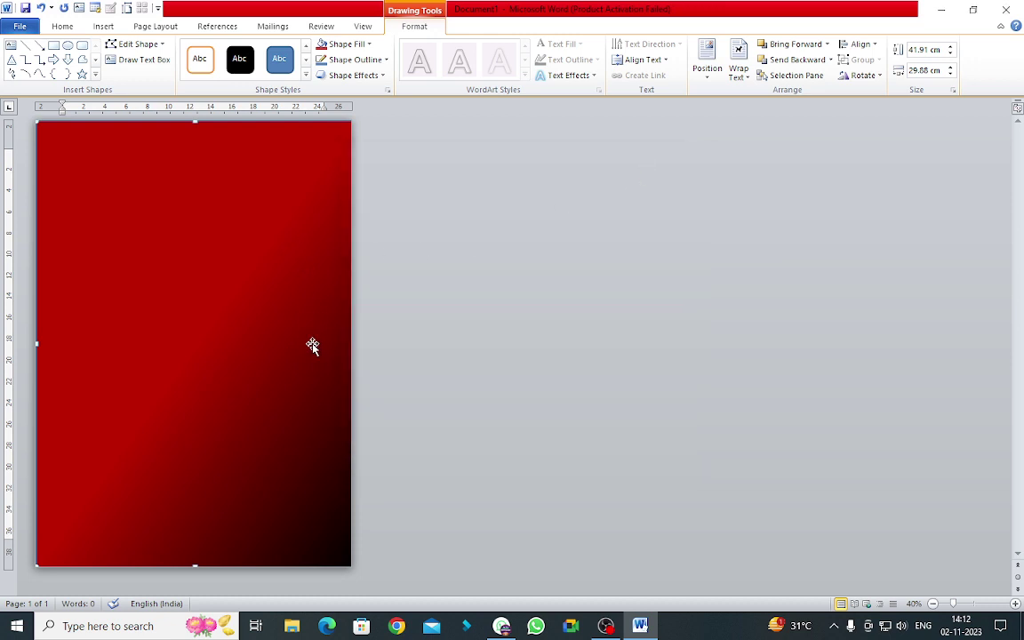
pyautogui.click(397, 626)
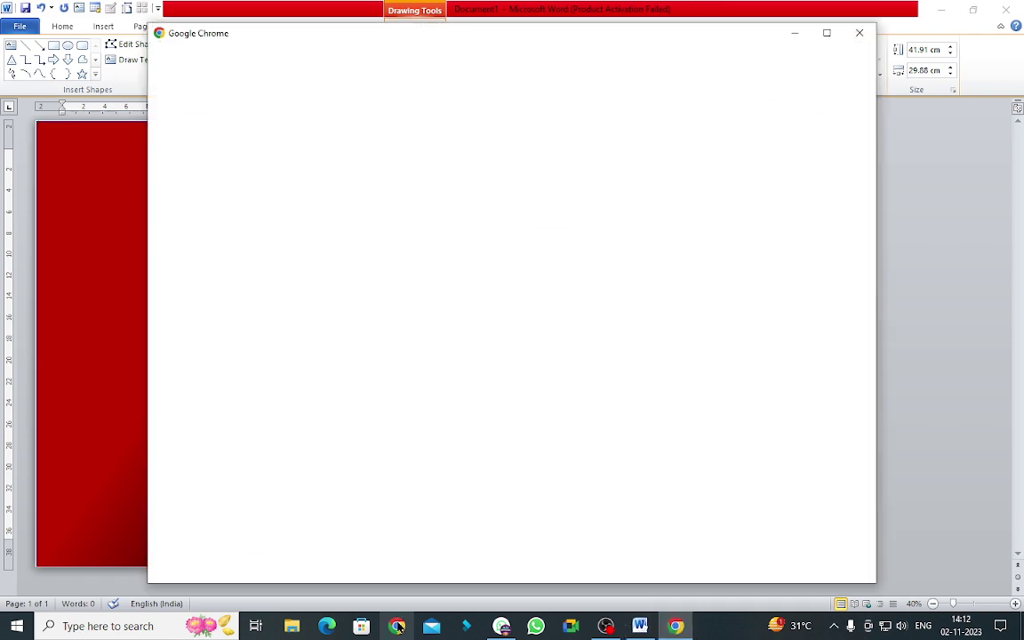
# - Choose the first Chrome profile and search Google for 'Diwali Border png'
pyautogui.click(826, 33)
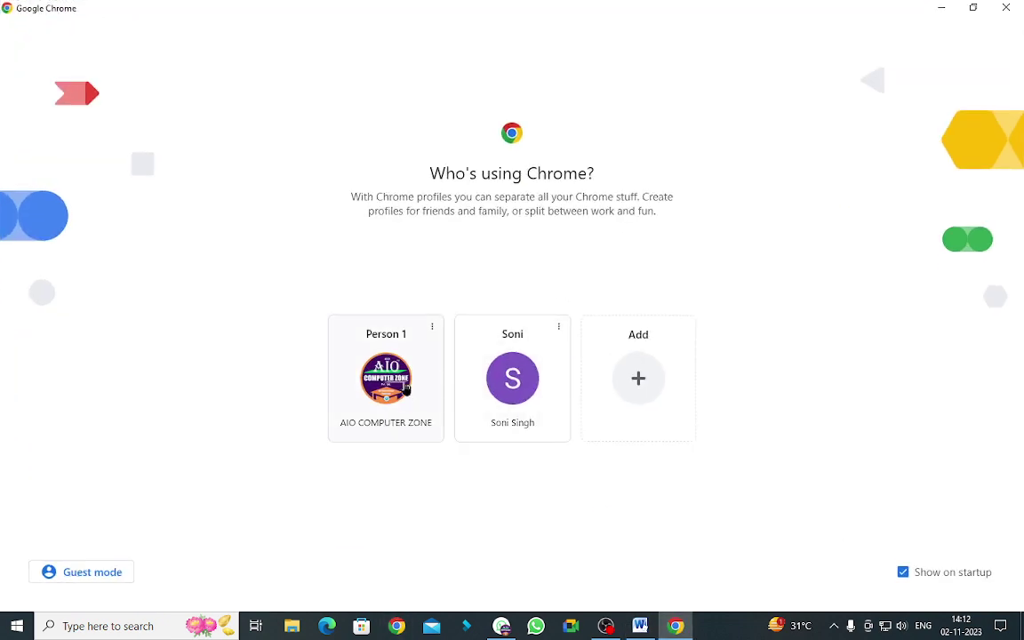
pyautogui.click(391, 386)
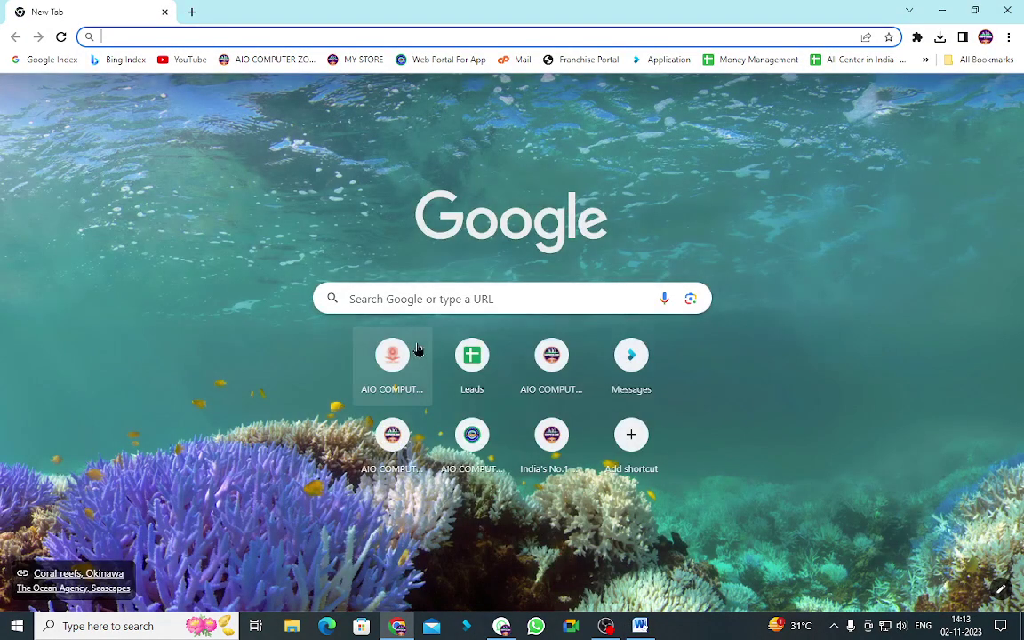
pyautogui.click(389, 298)
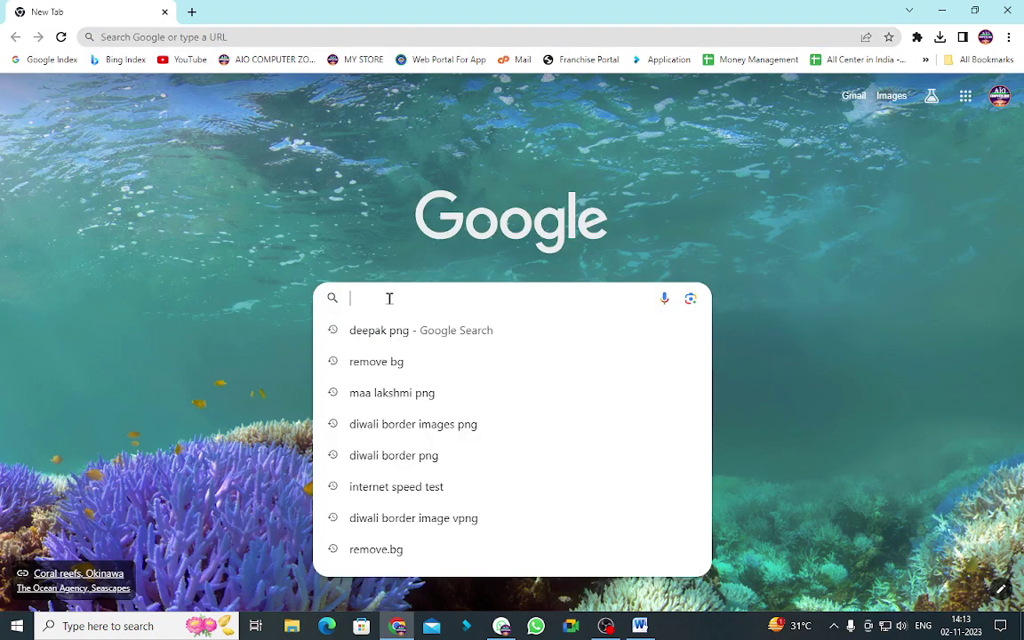
pyautogui.write('Diwa')
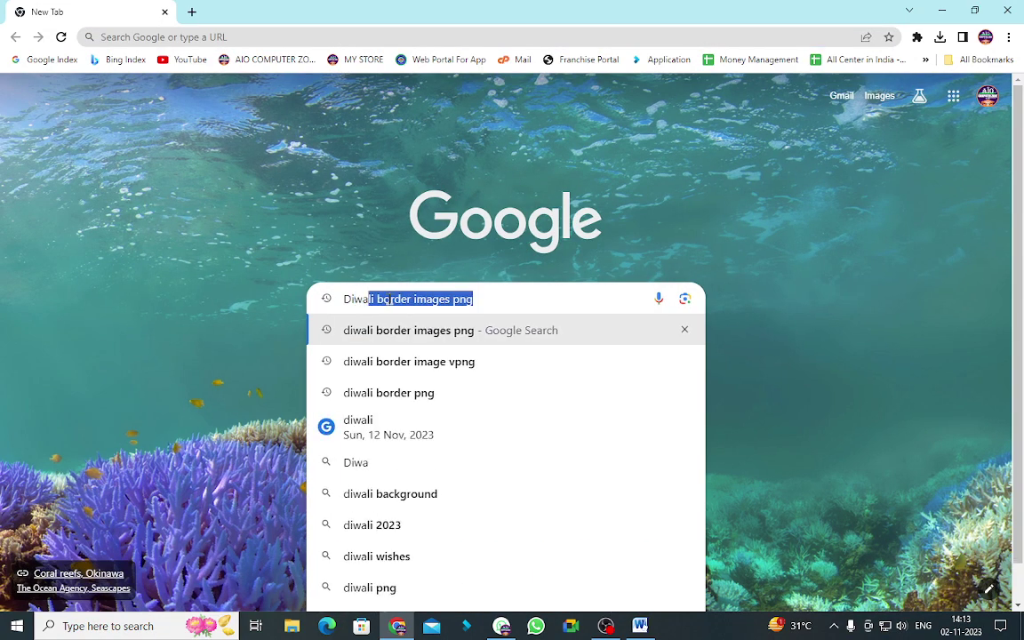
pyautogui.write('li Bo')
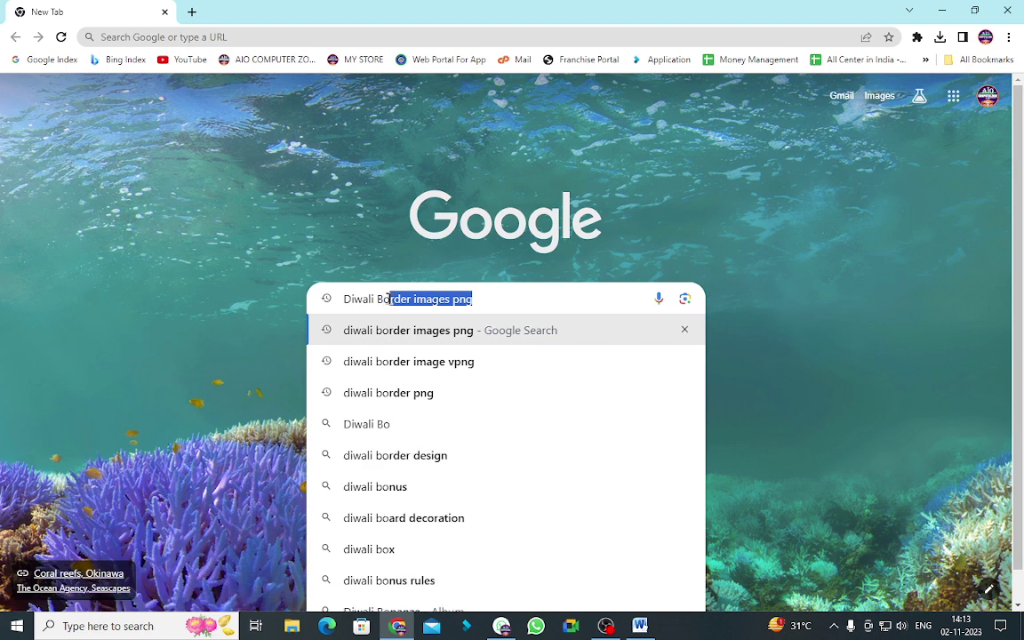
pyautogui.write('rder ')
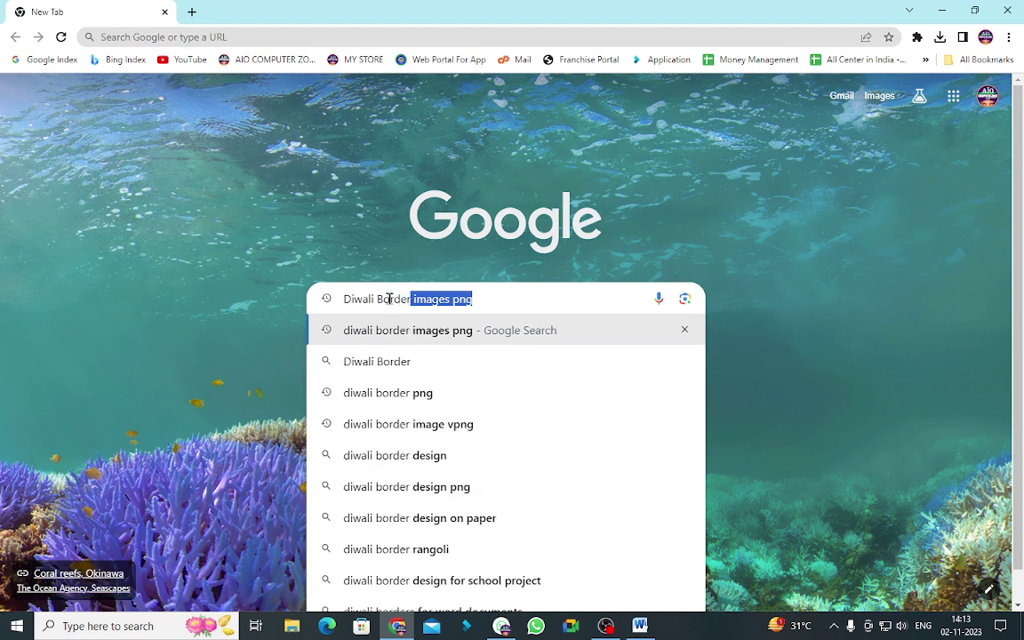
pyautogui.write('png')
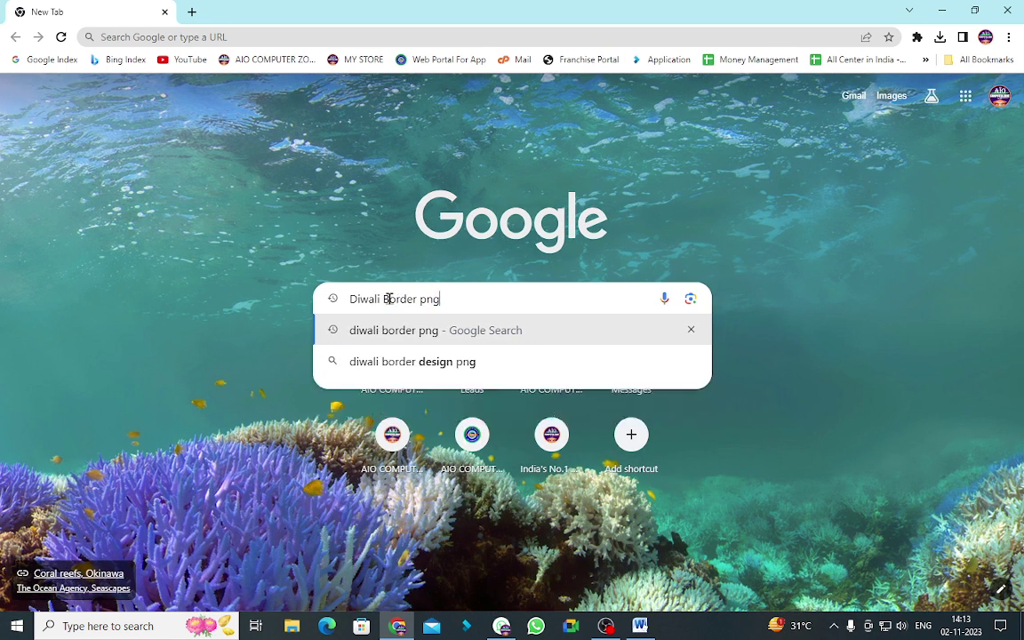
pyautogui.press('Return')
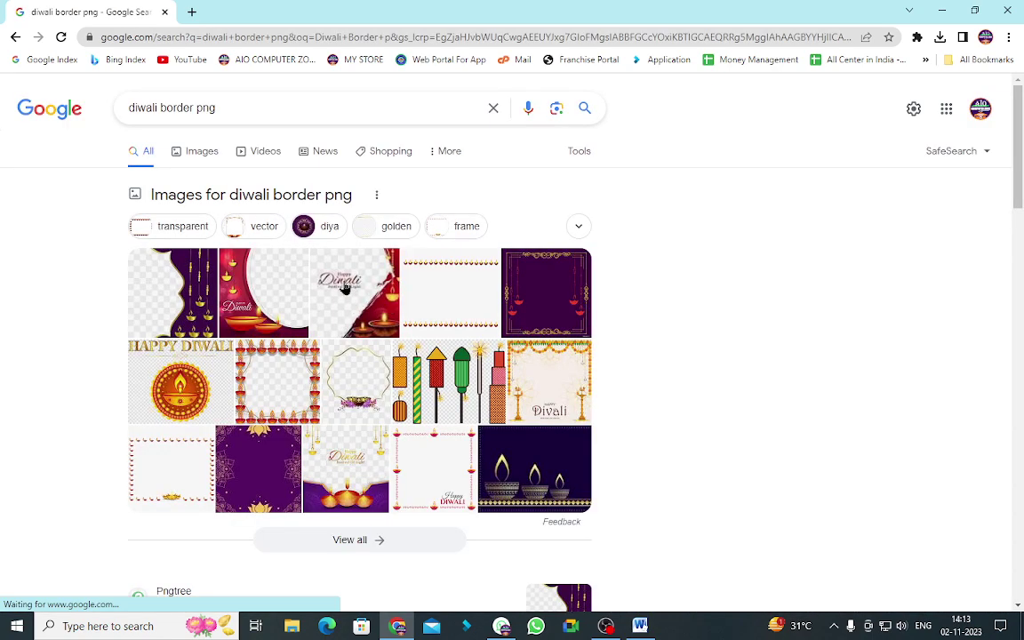
# - Save the patterned PageBorders frame from the image results as images.png
pyautogui.click(203, 156)
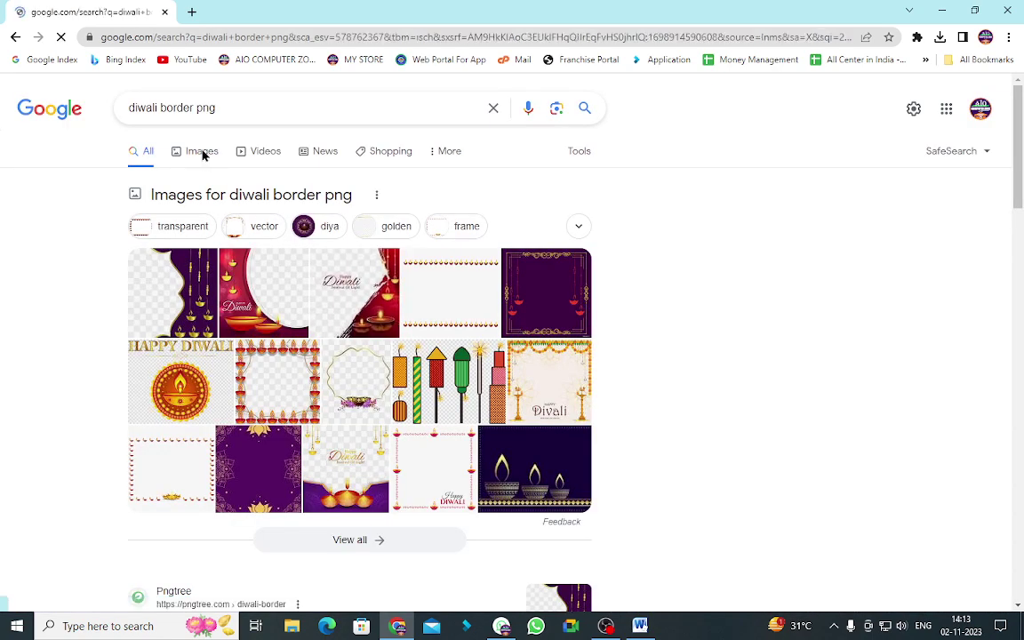
pyautogui.scroll(-1, 592, 275)
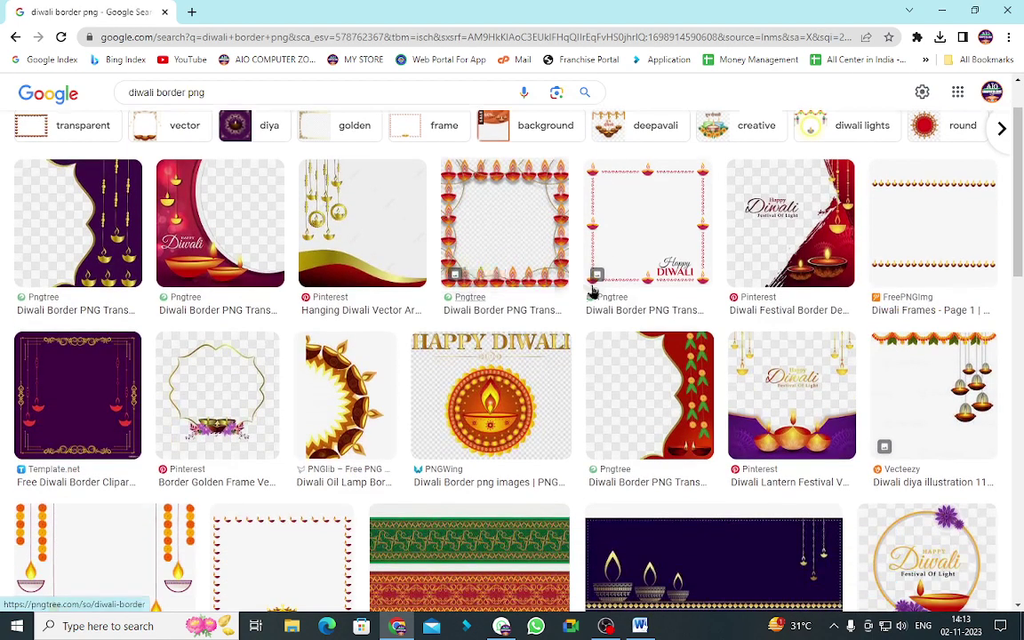
pyautogui.scroll(-2, 589, 290)
pyautogui.scroll(-2, 587, 283)
pyautogui.scroll(-3, 586, 284)
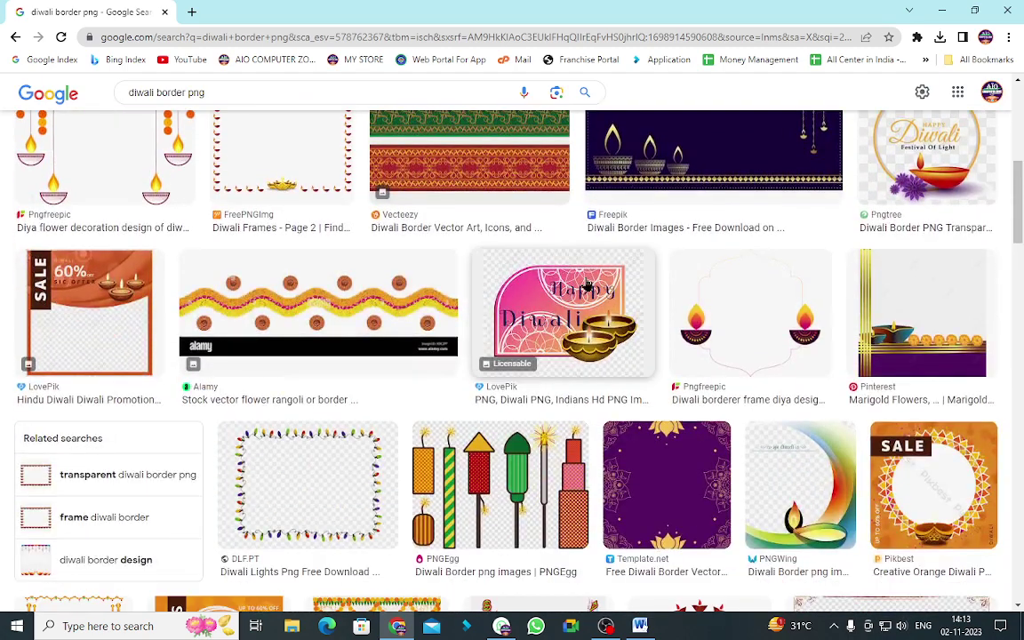
pyautogui.scroll(-3, 586, 285)
pyautogui.scroll(-1, 586, 285)
pyautogui.scroll(-2, 586, 284)
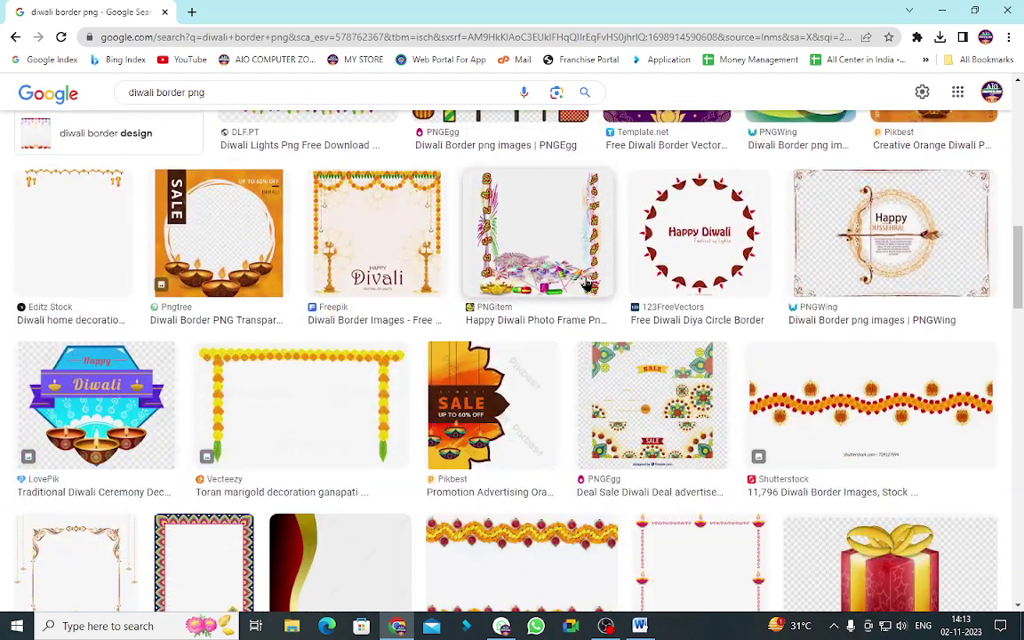
pyautogui.scroll(-2, 533, 280)
pyautogui.scroll(-1, 411, 267)
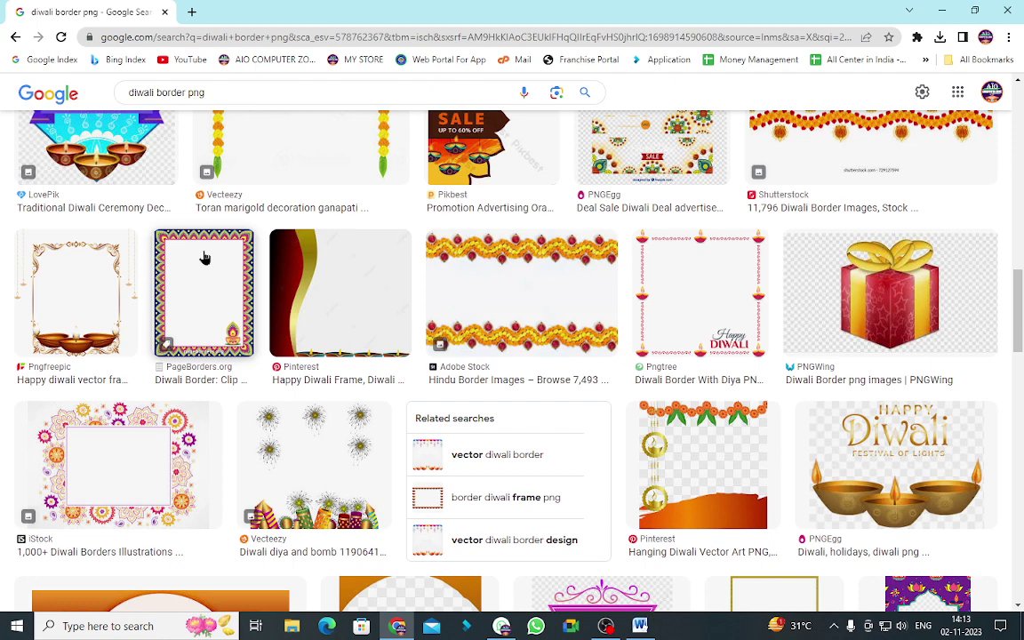
pyautogui.rightClick(203, 257)
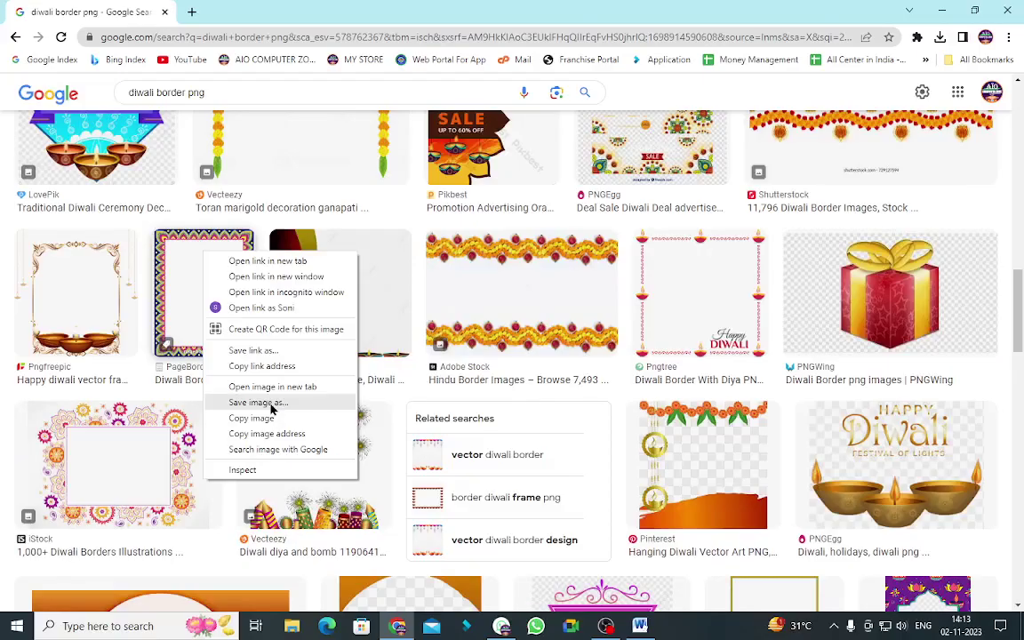
pyautogui.click(272, 405)
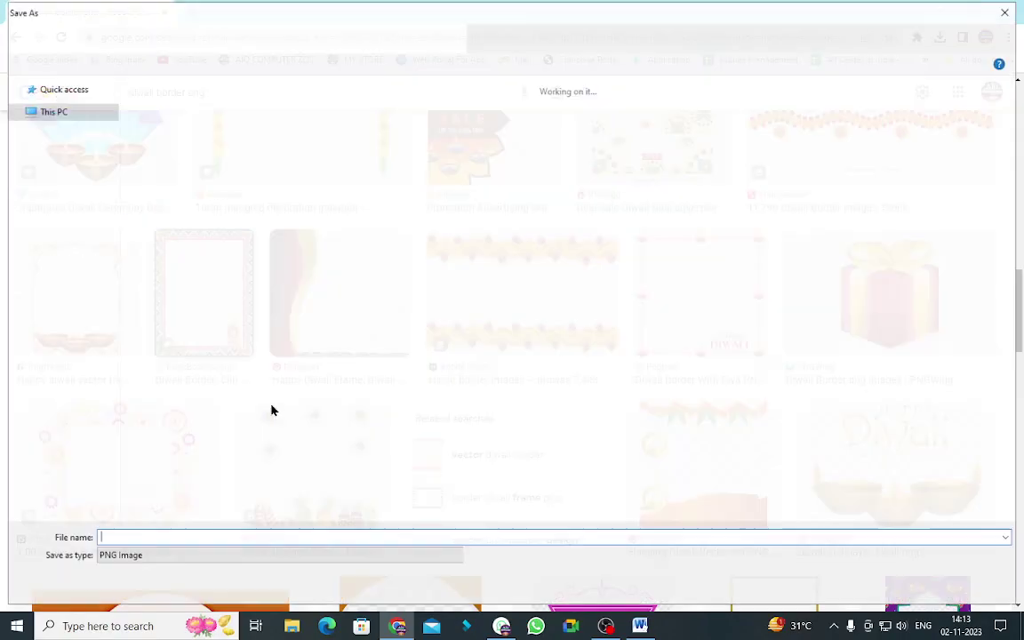
pyautogui.click(910, 592)
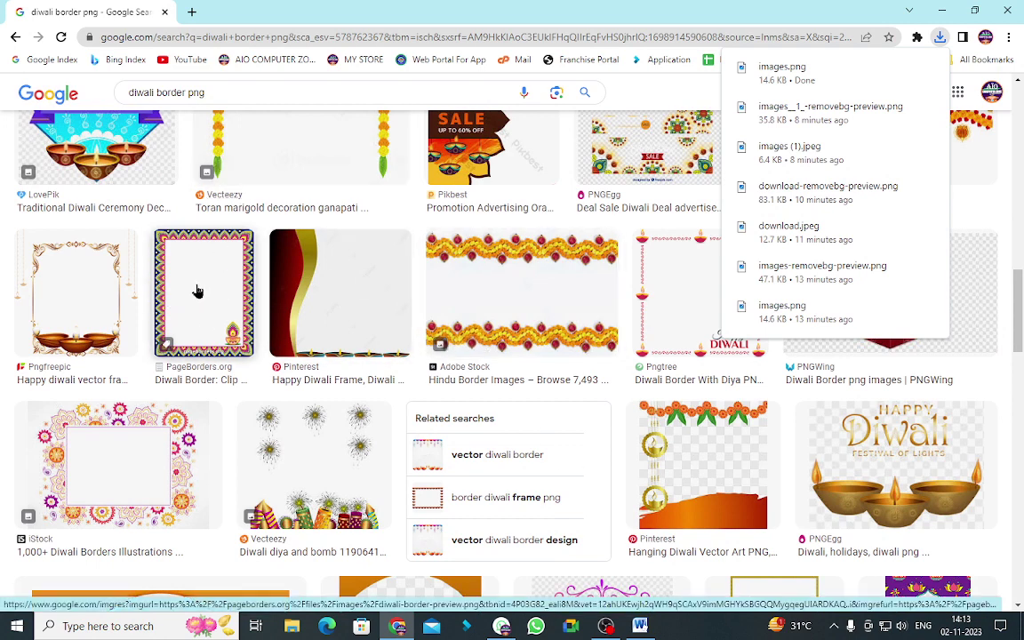
# - In a new tab, open remove.bg/upload using the 'Re' address autocomplete
pyautogui.click(191, 13)
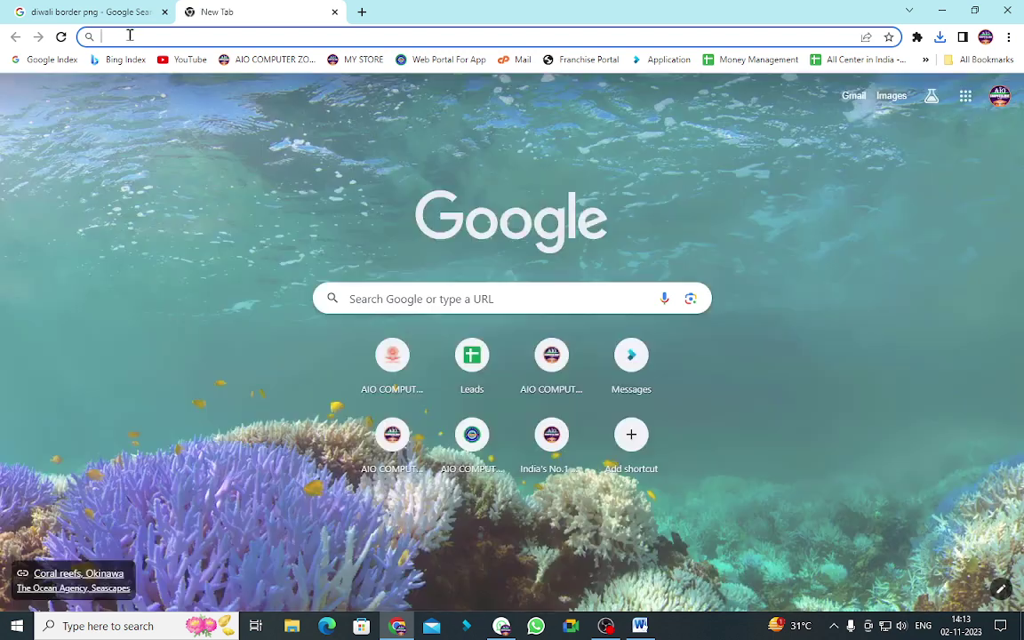
pyautogui.click(130, 34)
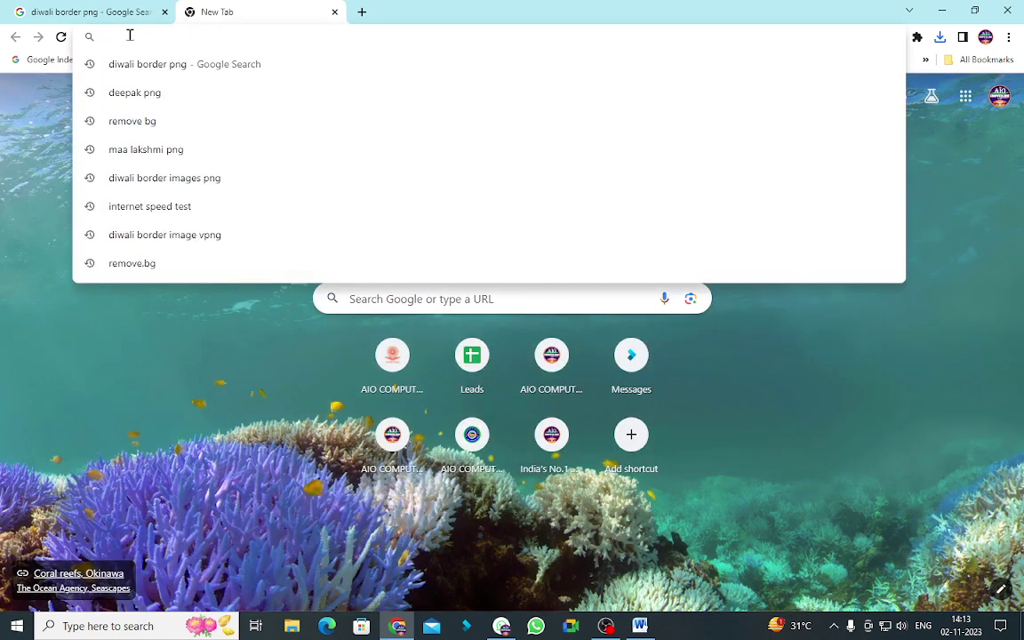
pyautogui.write('Remove.bg/upload')
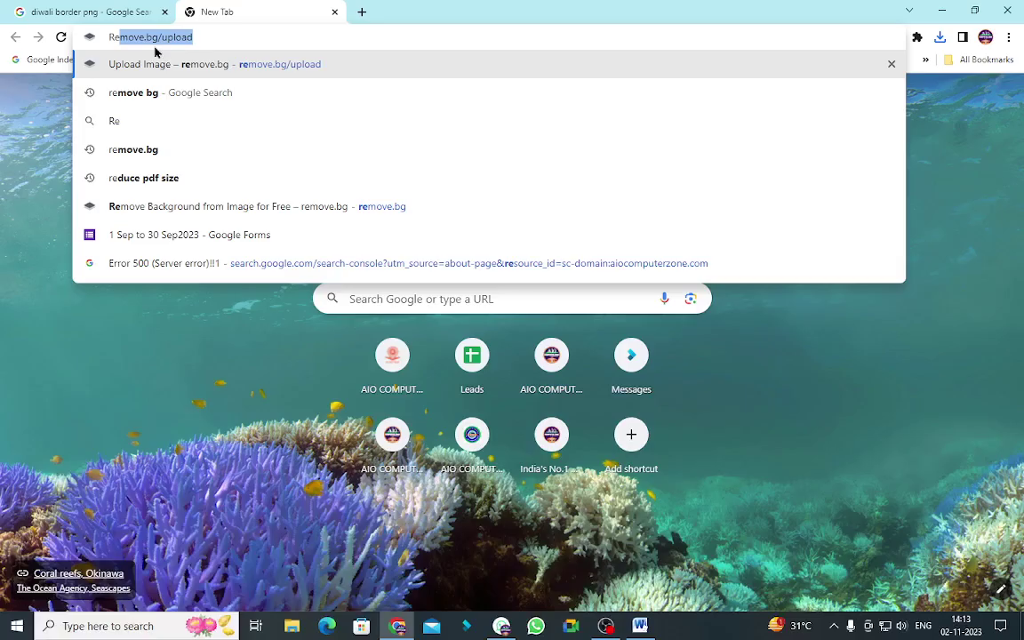
pyautogui.press('Return')
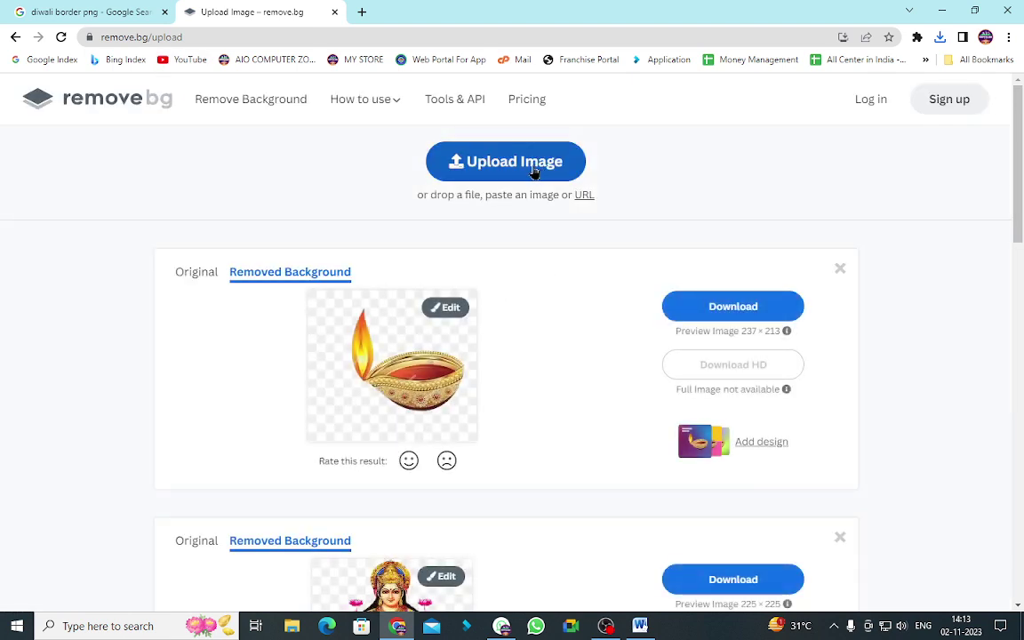
# - Upload the saved 'images' border to remove.bg and download images-removebg-preview.png
pyautogui.click(534, 169)
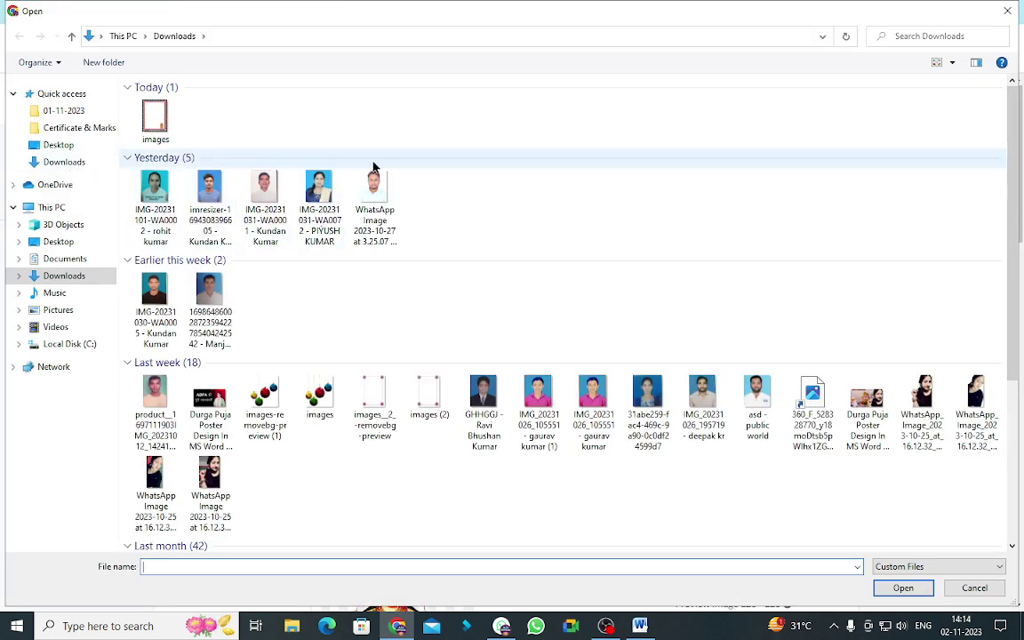
pyautogui.doubleClick(158, 124)
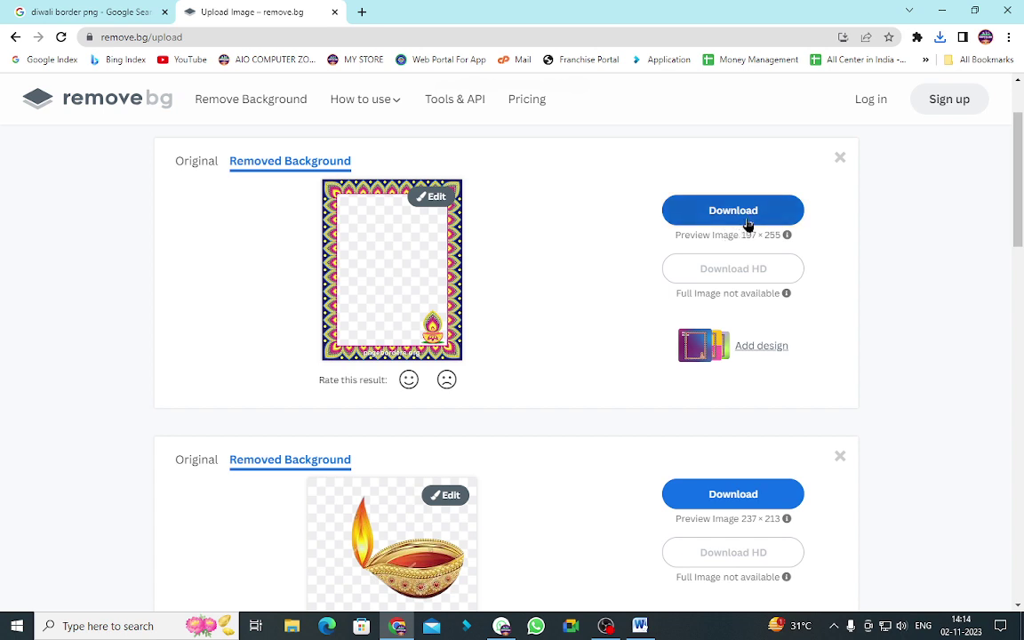
pyautogui.click(728, 213)
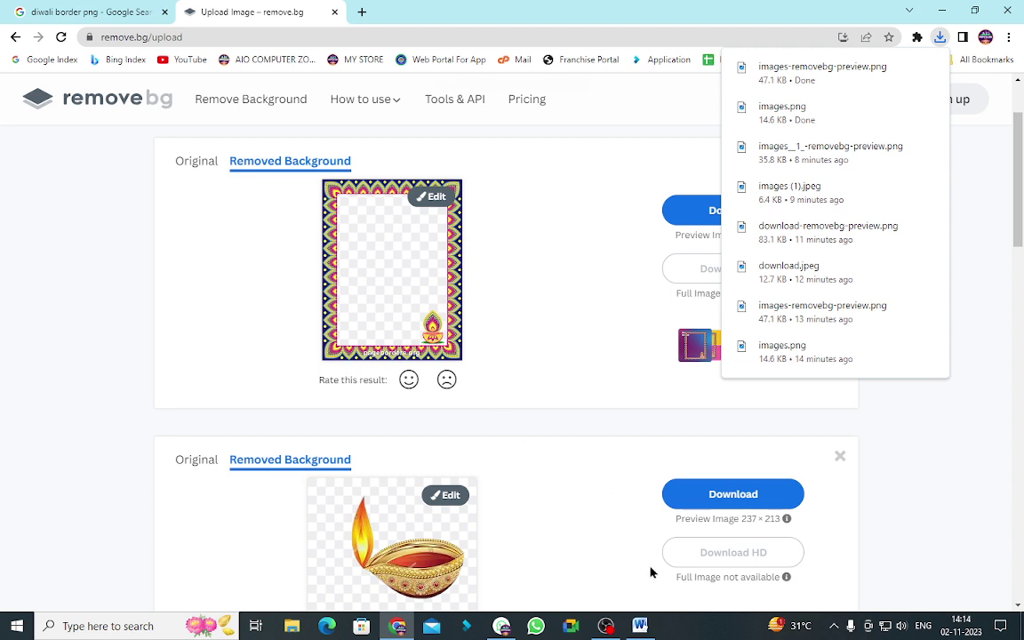
# - Back in Word, insert images-removebg-preview from Downloads onto the gradient page
pyautogui.moveTo(640, 625)
pyautogui.click(641, 591)
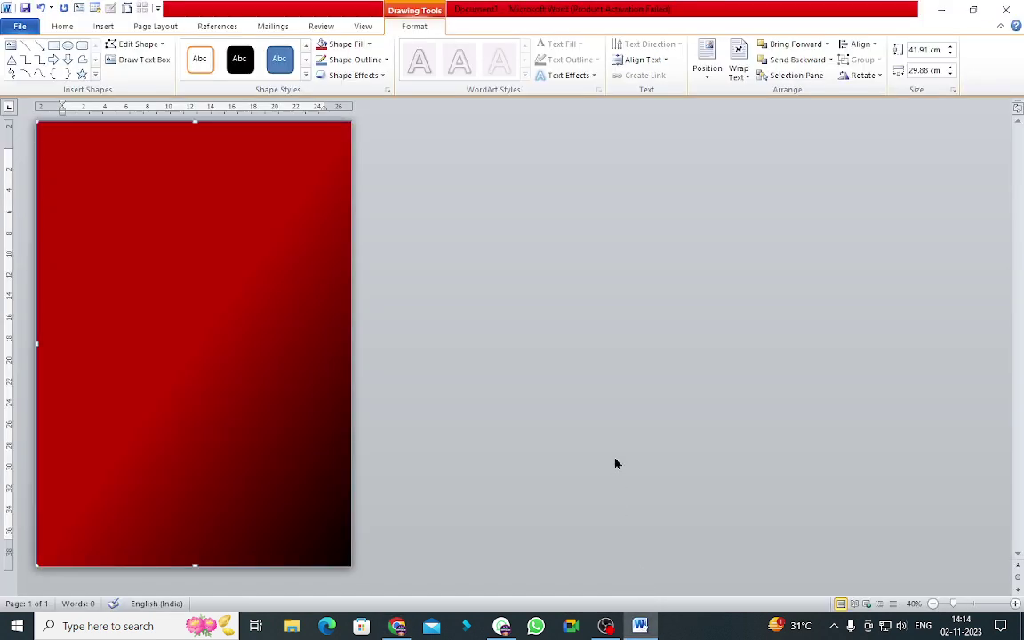
pyautogui.click(104, 26)
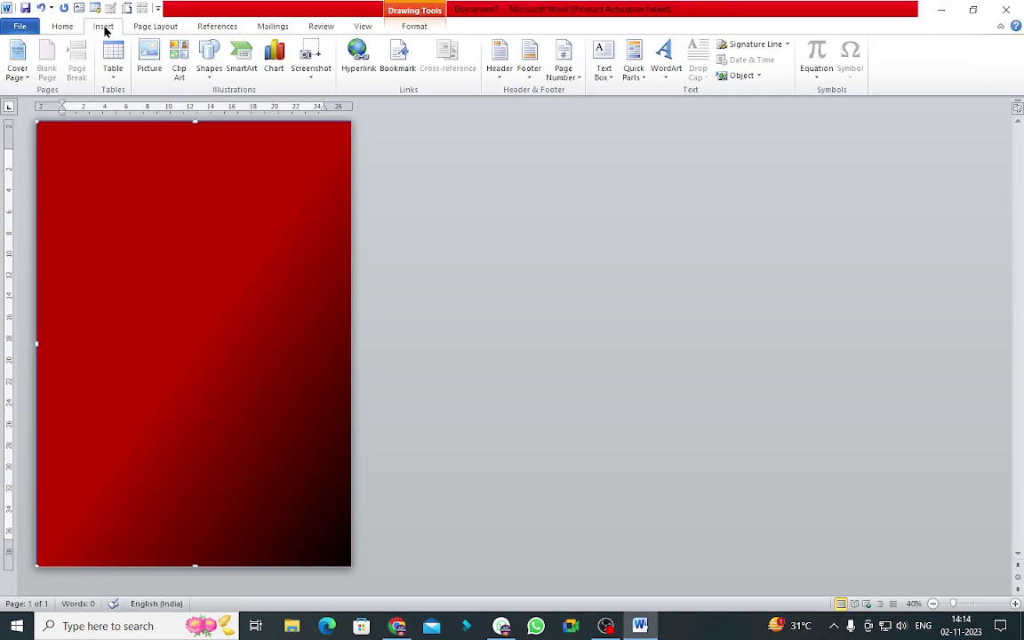
pyautogui.click(147, 51)
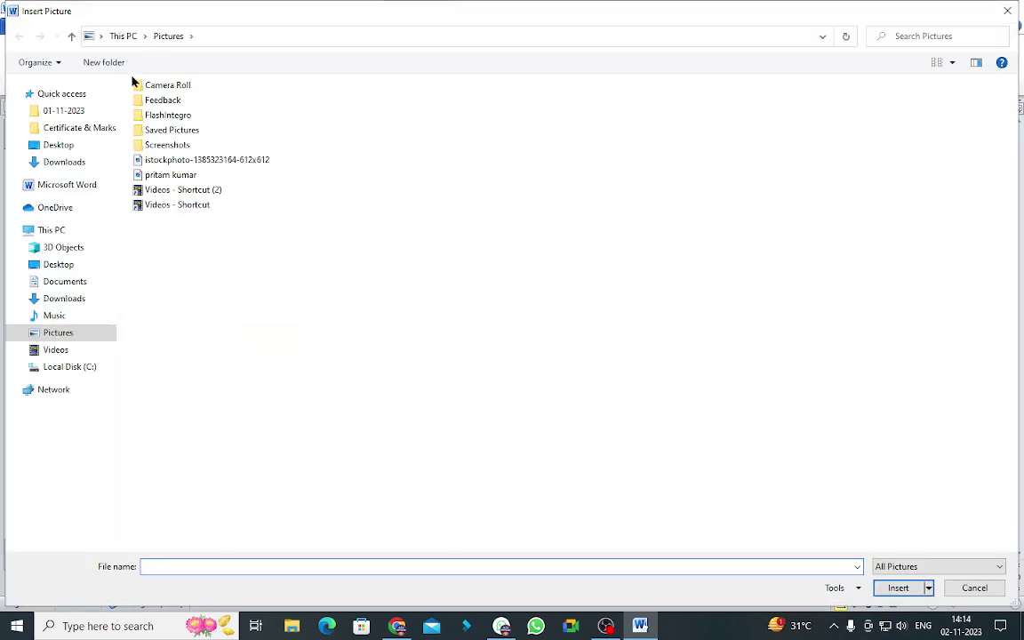
pyautogui.click(69, 165)
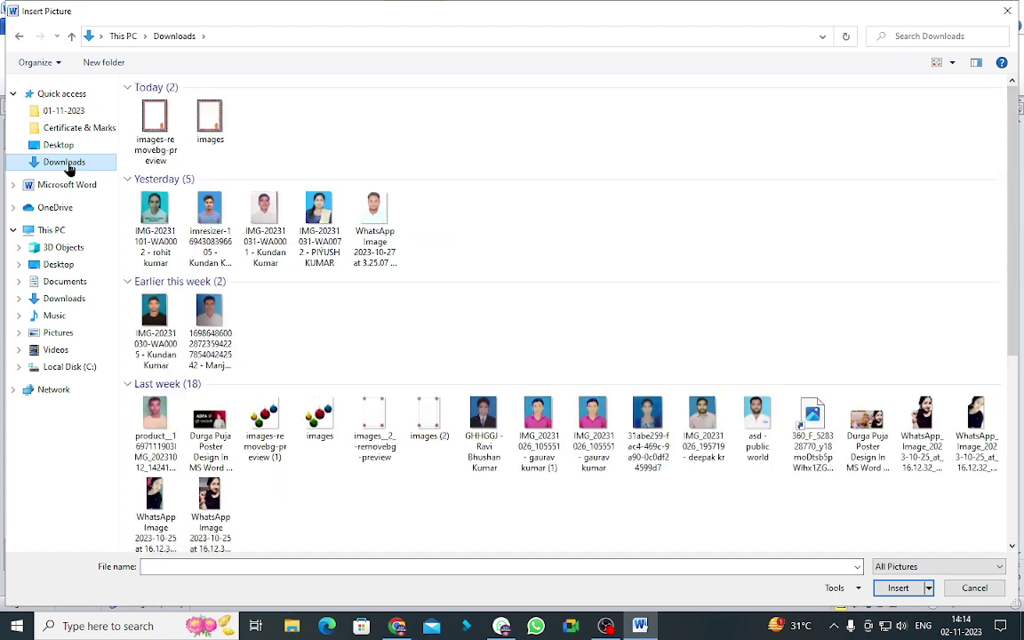
pyautogui.click(157, 118)
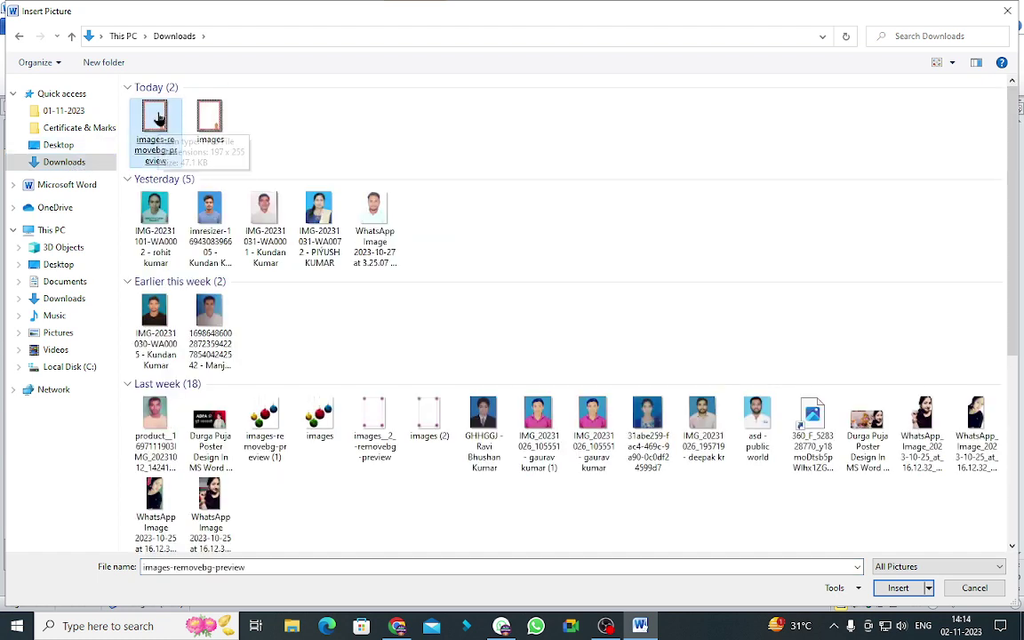
pyautogui.doubleClick(157, 118)
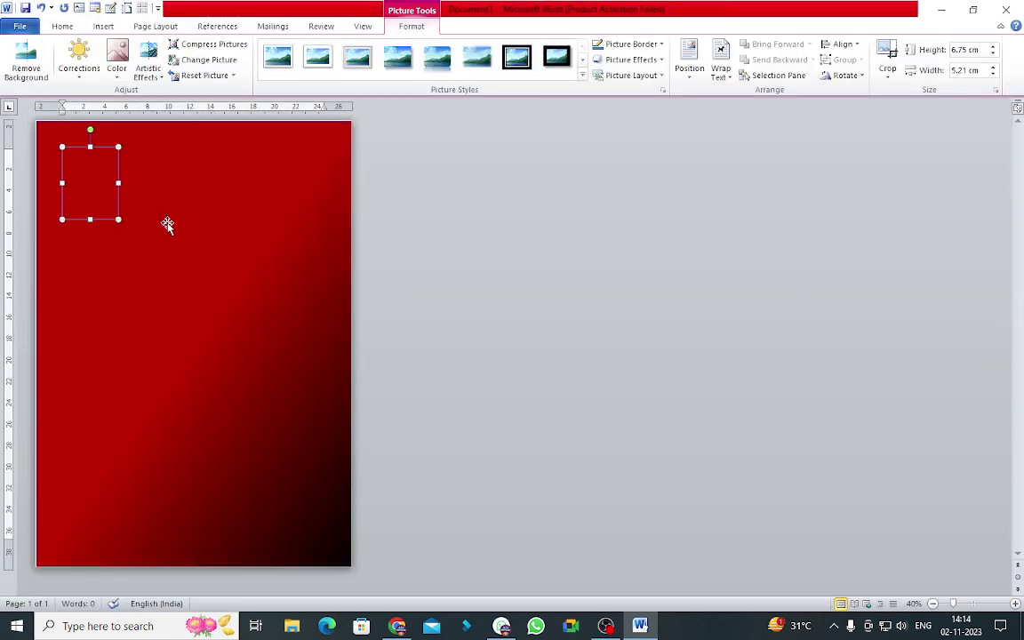
# - Let the border picture float freely, then move and enlarge it toward the page centre
pyautogui.click(729, 80)
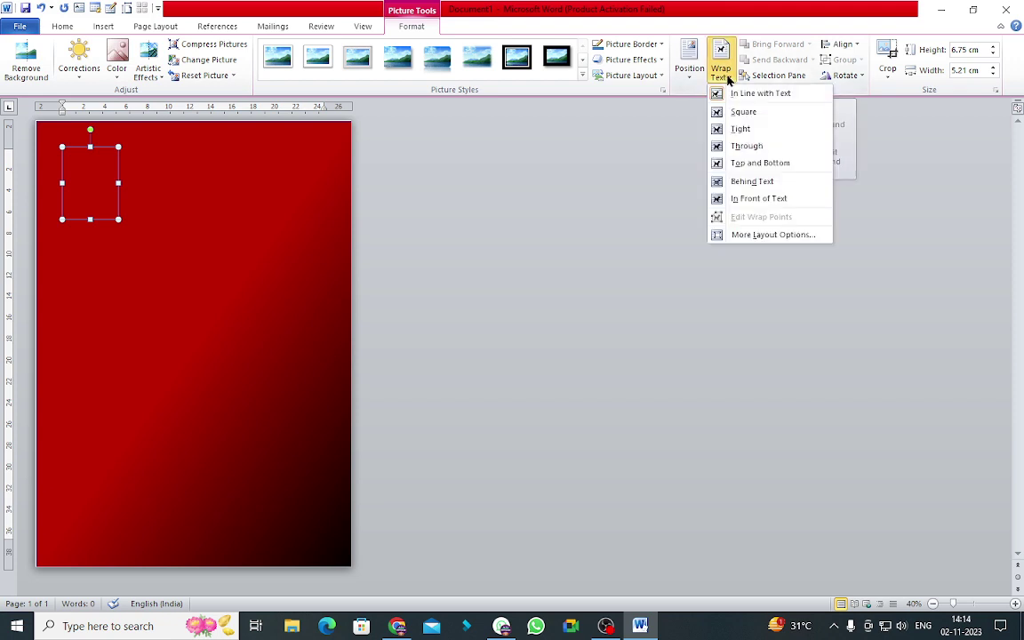
pyautogui.click(741, 199)
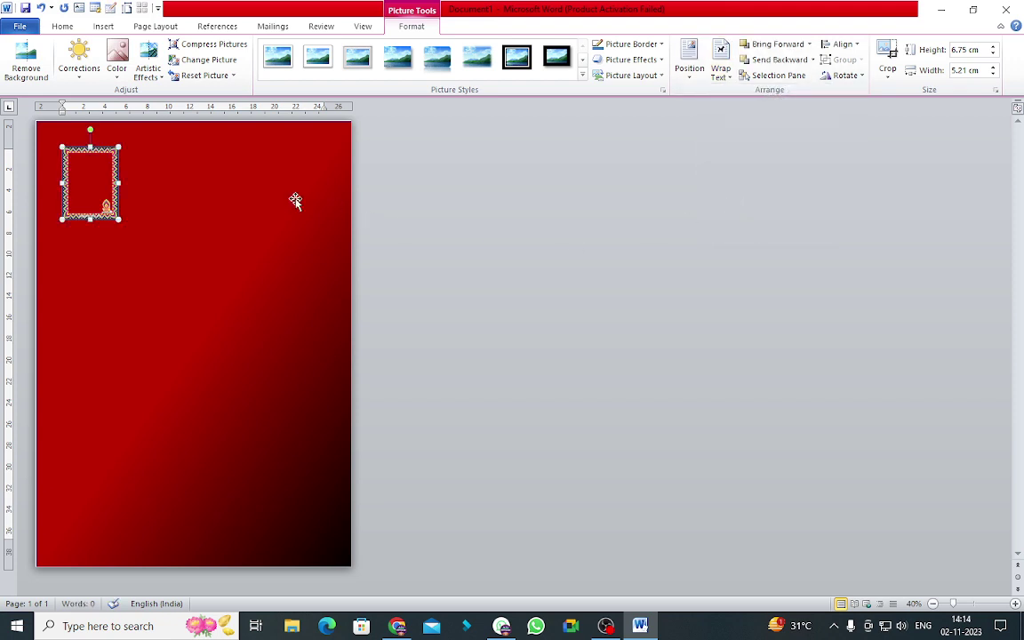
pyautogui.moveTo(103, 153)
pyautogui.mouseDown()
pyautogui.moveTo(189, 223)
pyautogui.moveTo(196, 261)
pyautogui.mouseUp()
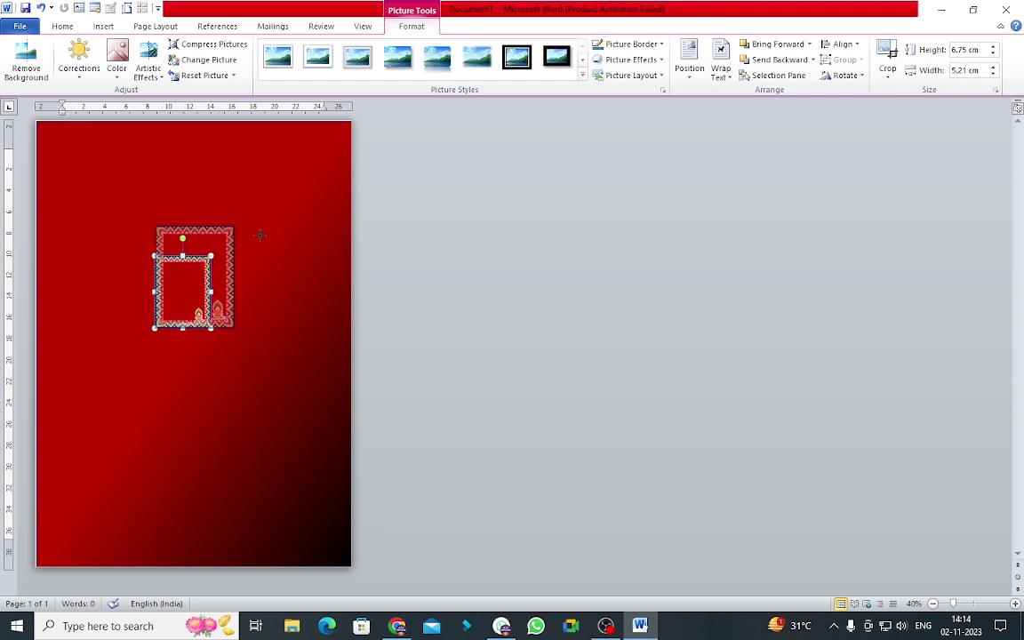
pyautogui.moveTo(211, 256); pyautogui.dragTo(320, 178)
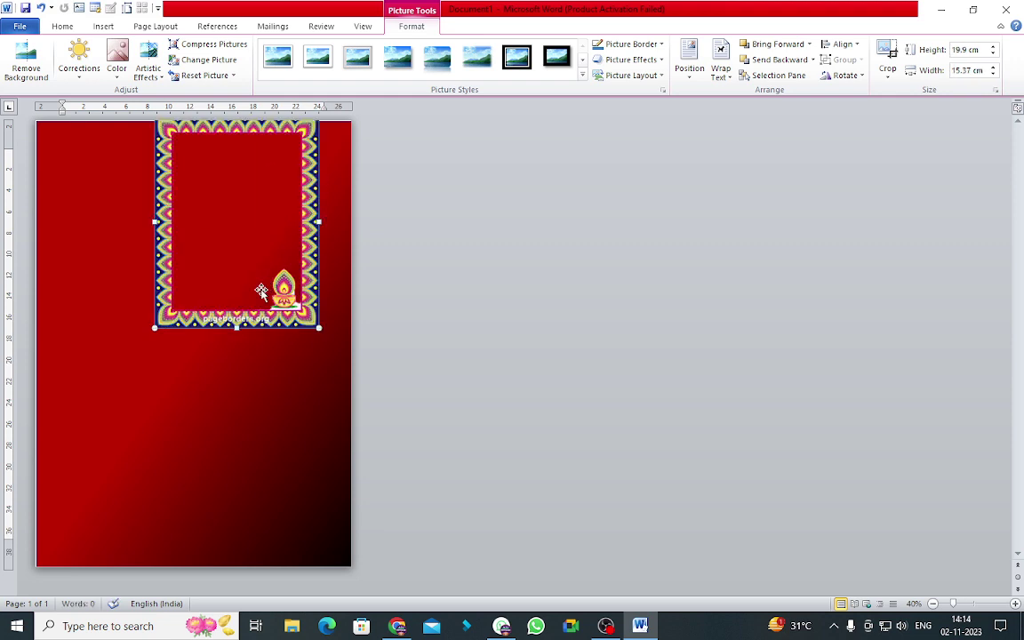
pyautogui.moveTo(250, 316); pyautogui.dragTo(224, 365)
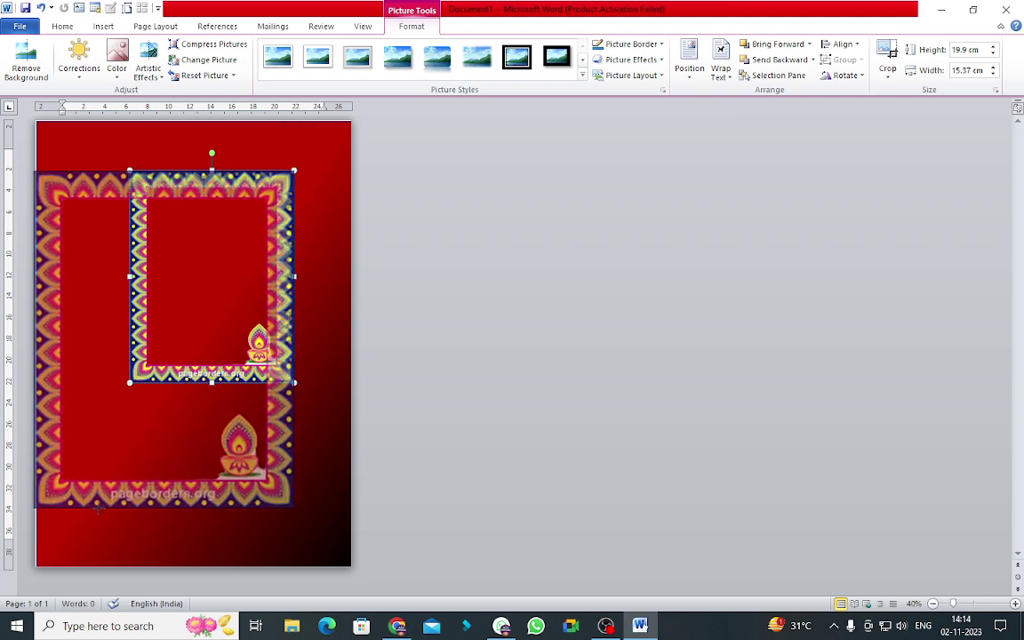
# - Stretch the border picture to all page edges, about 41.91 × 29.46 cm
pyautogui.moveTo(129, 382); pyautogui.dragTo(35, 508)
pyautogui.moveTo(293, 169)
pyautogui.mouseDown()
pyautogui.moveTo(339, 144)
pyautogui.moveTo(342, 119)
pyautogui.mouseUp()
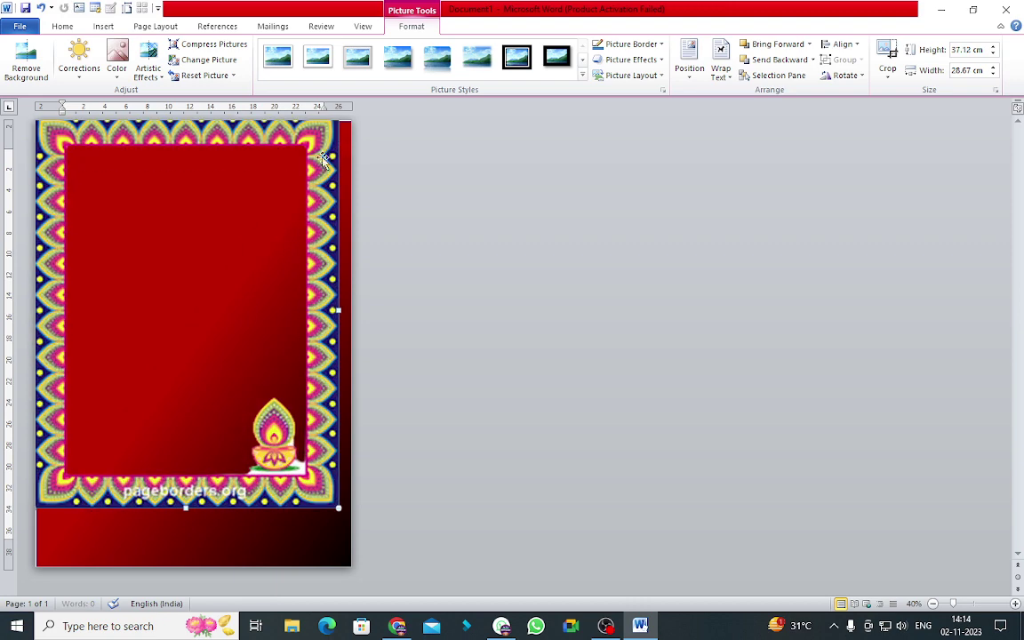
pyautogui.moveTo(263, 137); pyautogui.dragTo(279, 164)
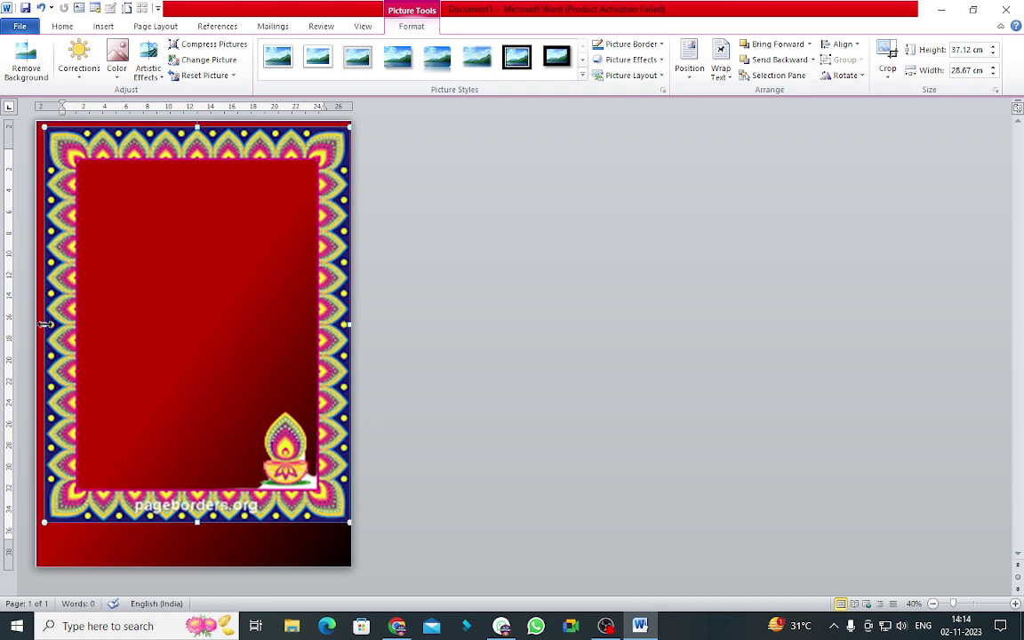
pyautogui.moveTo(44, 324); pyautogui.dragTo(36, 325)
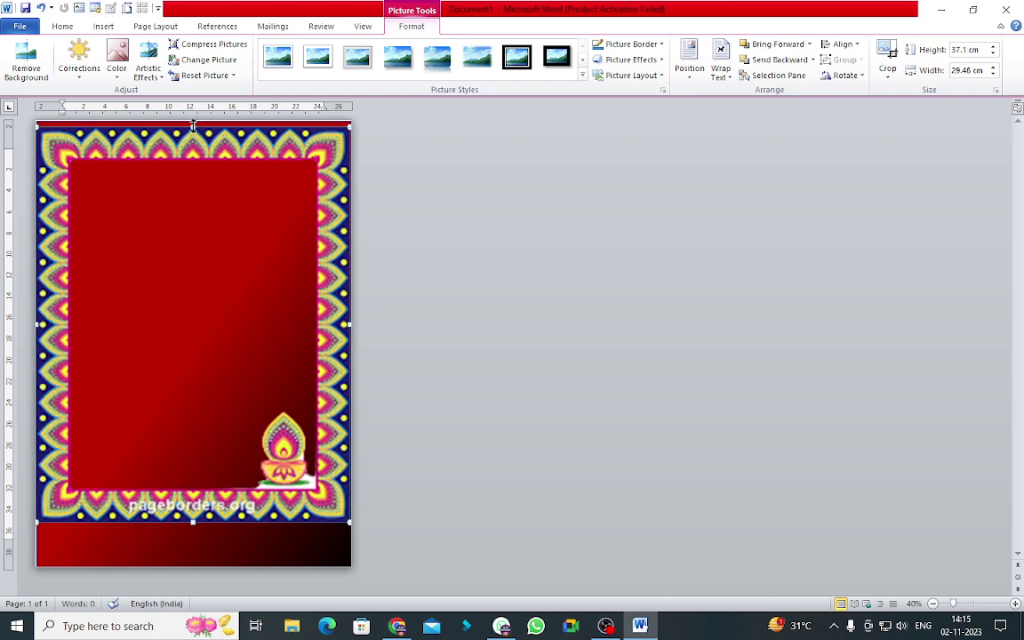
pyautogui.moveTo(193, 126); pyautogui.dragTo(193, 121)
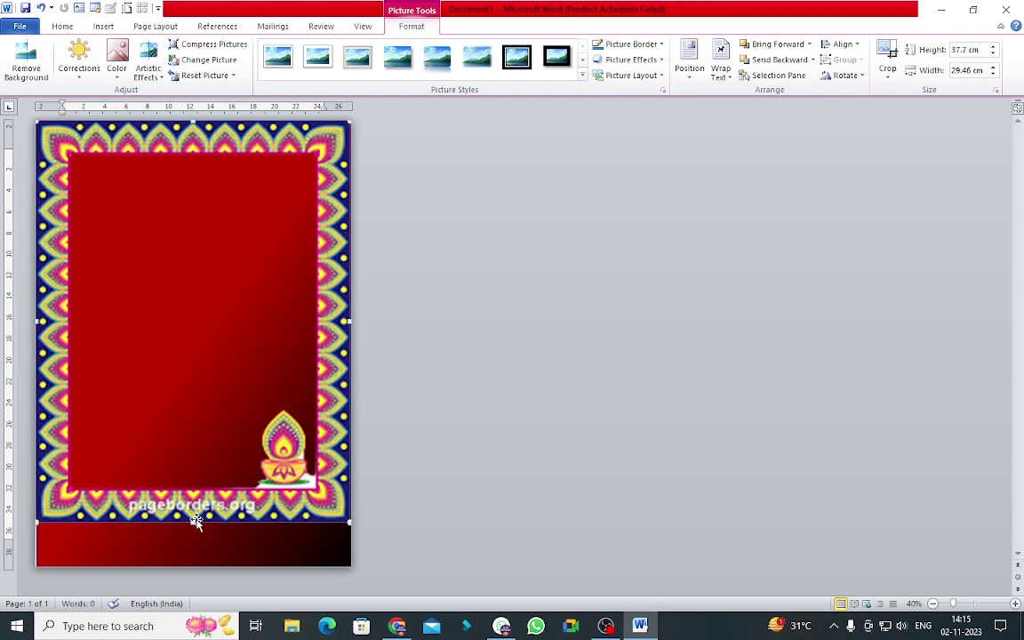
pyautogui.moveTo(193, 523); pyautogui.dragTo(197, 569)
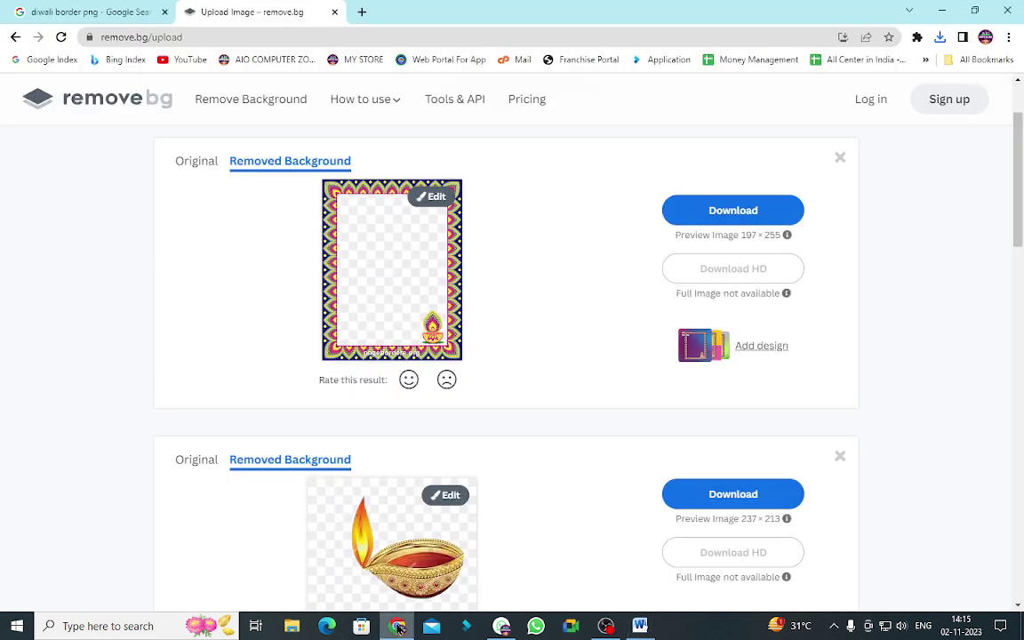
# - Search Google Images for 'Maa lakshmi png' in a new browser tab
pyautogui.click(397, 624)
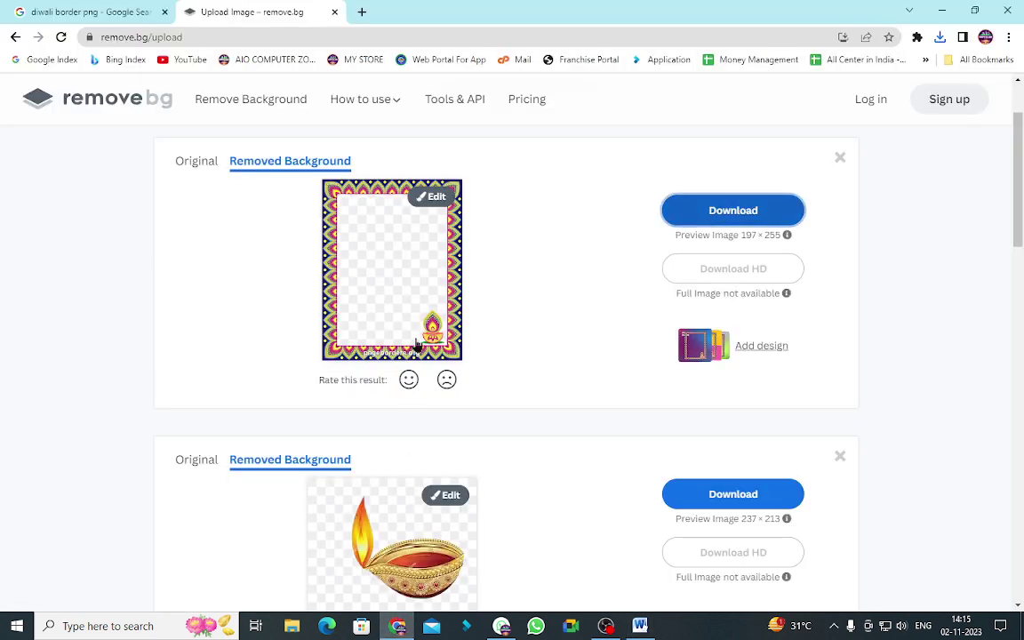
pyautogui.click(106, 12)
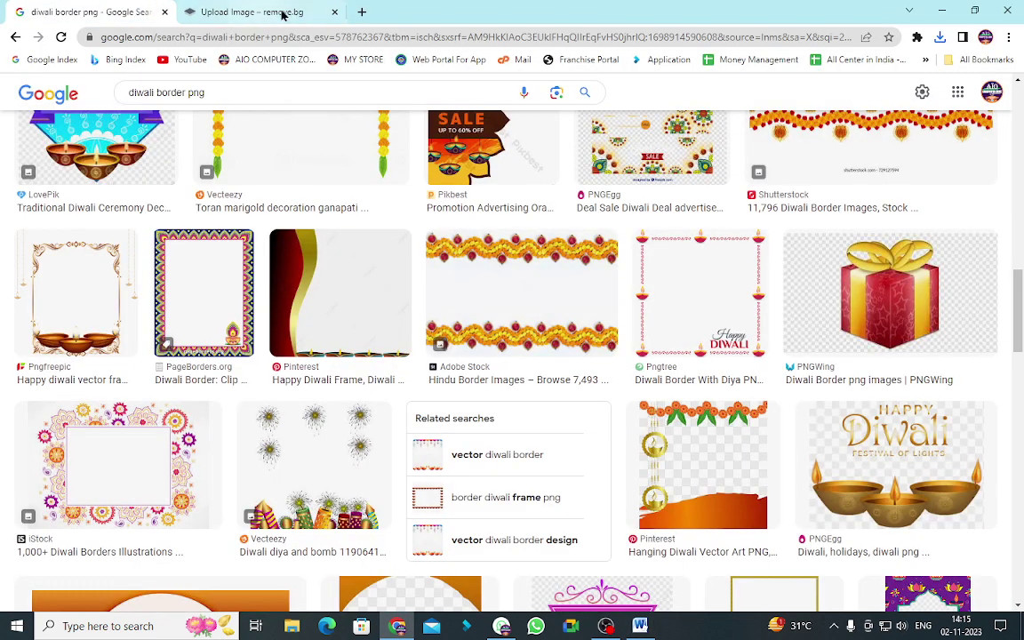
pyautogui.click(361, 12)
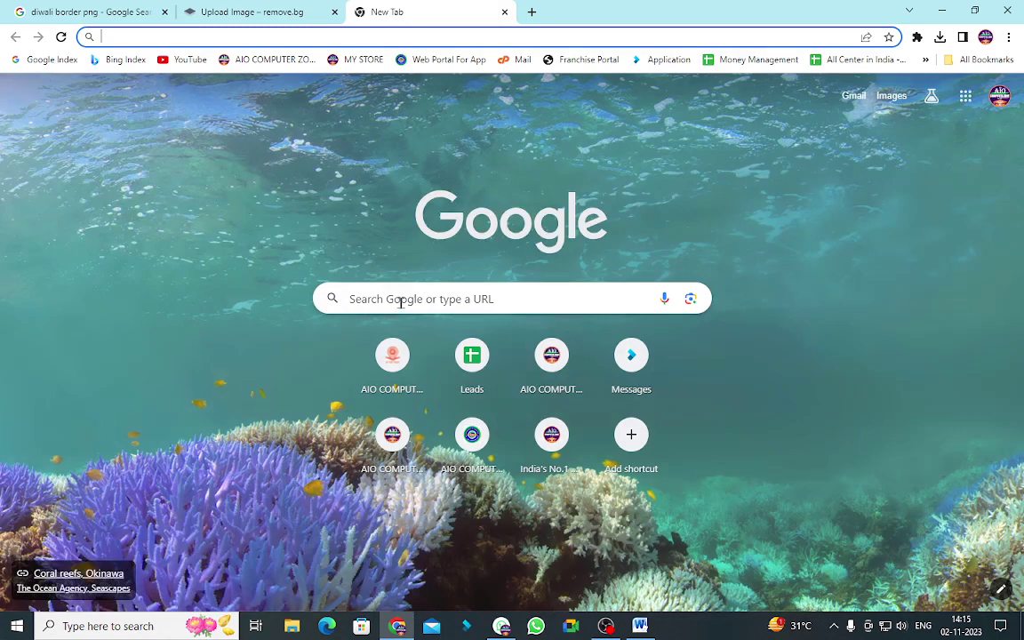
pyautogui.click(401, 301)
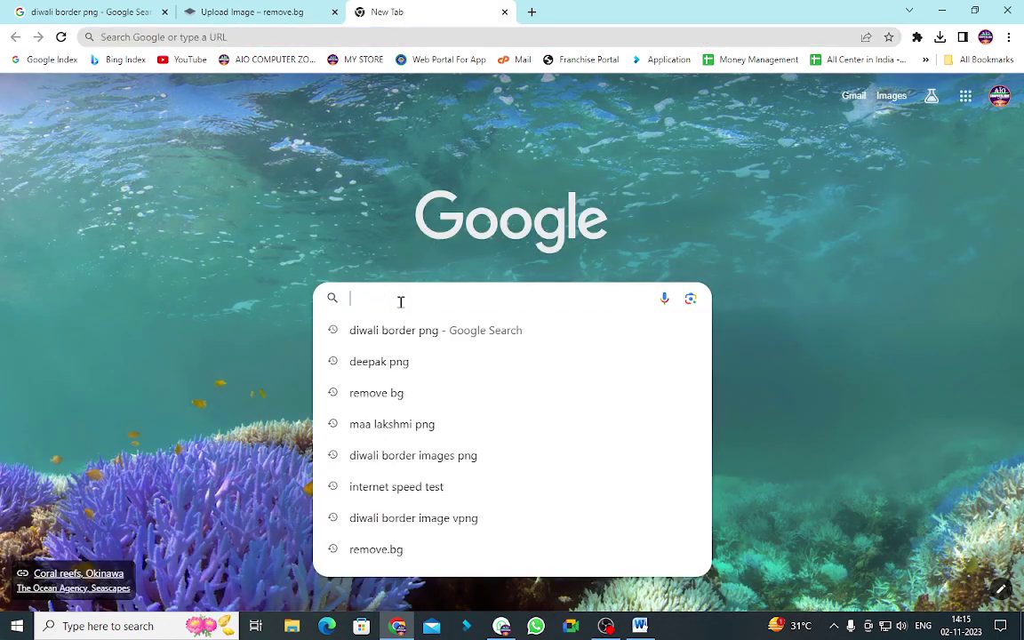
pyautogui.write('Maa ')
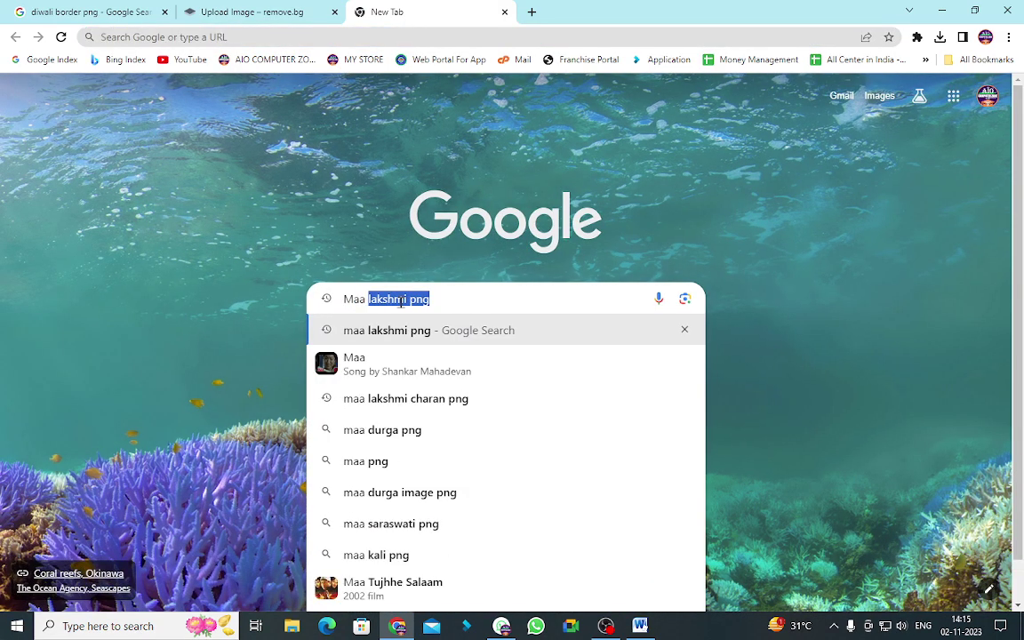
pyautogui.write('lak')
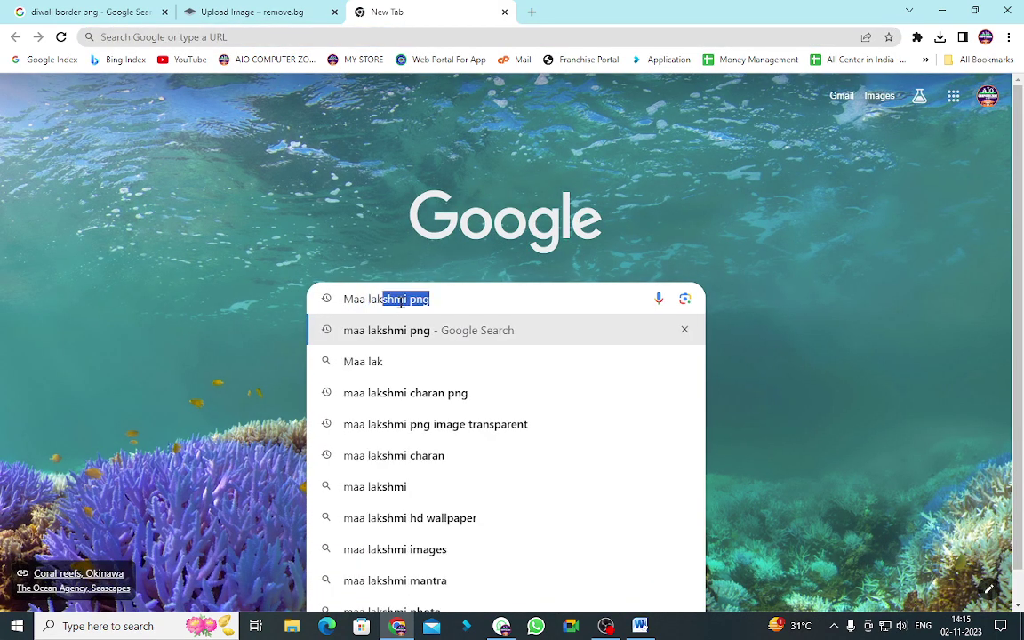
pyautogui.write('shmi pn')
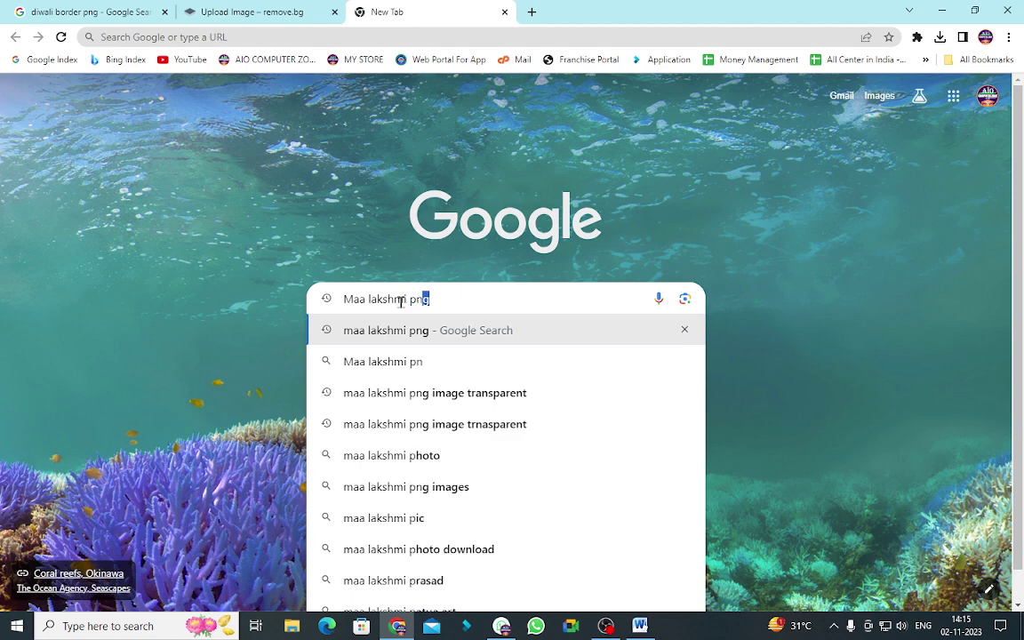
pyautogui.write('g')
pyautogui.press('Return')
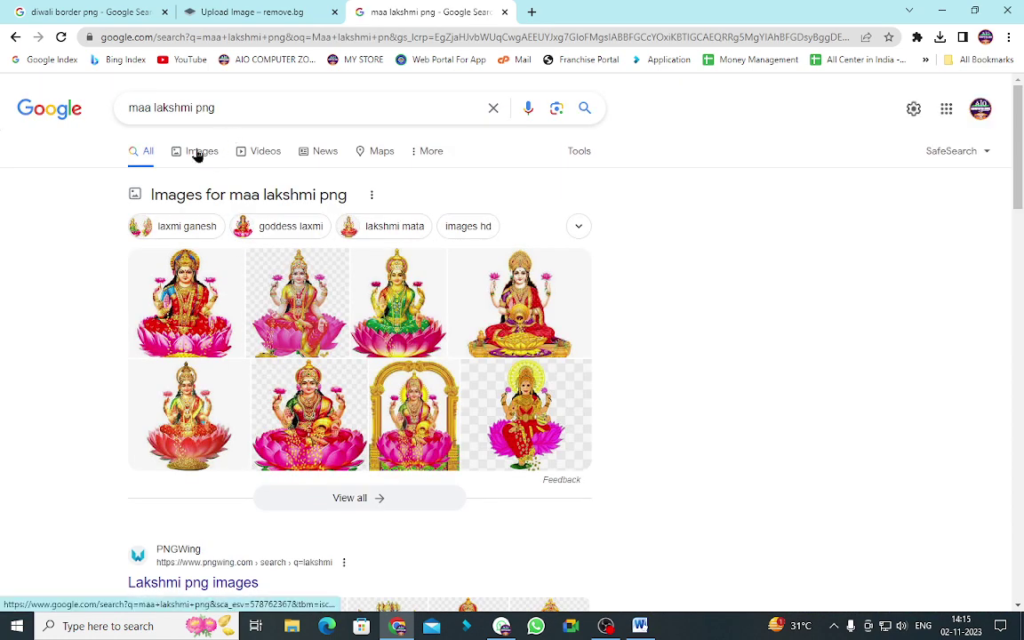
pyautogui.click(202, 157)
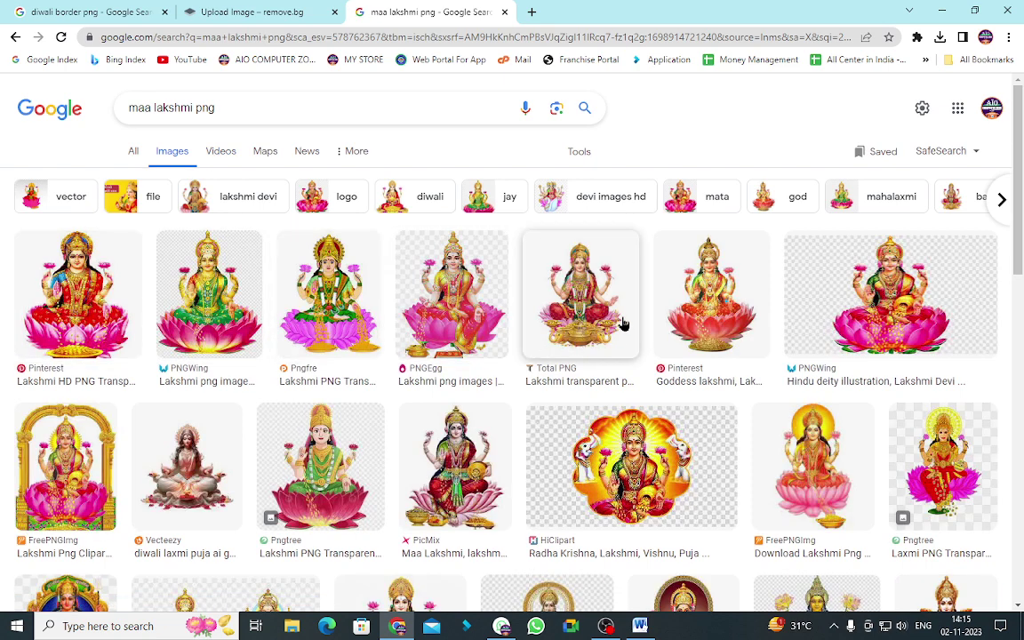
# - Save the Goddess Laxmi image to Downloads as download.jpeg
pyautogui.scroll(-2, 577, 316)
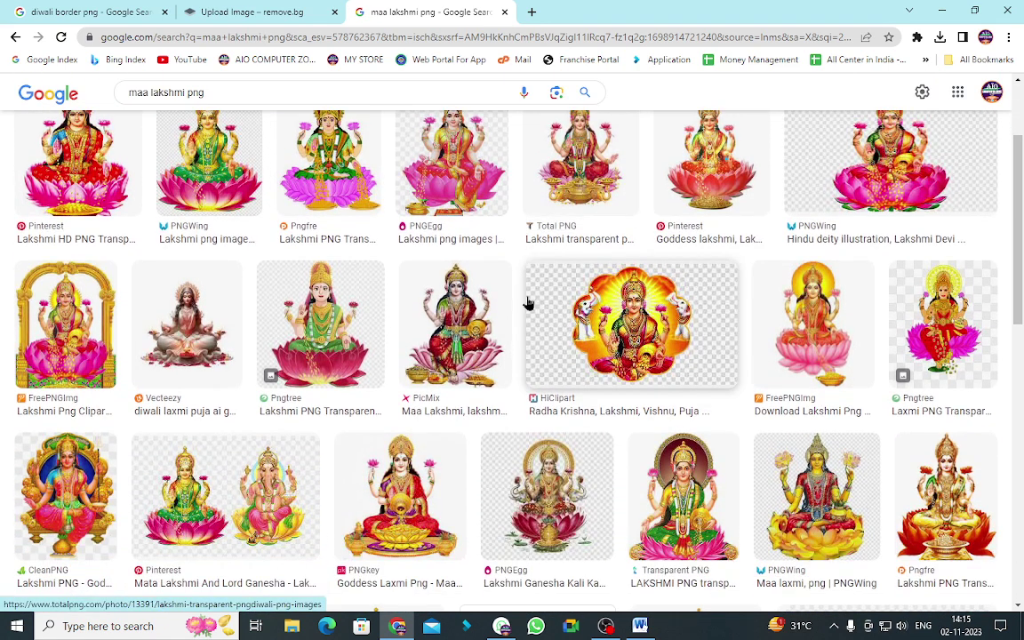
pyautogui.scroll(-2, 529, 306)
pyautogui.scroll(-2, 529, 297)
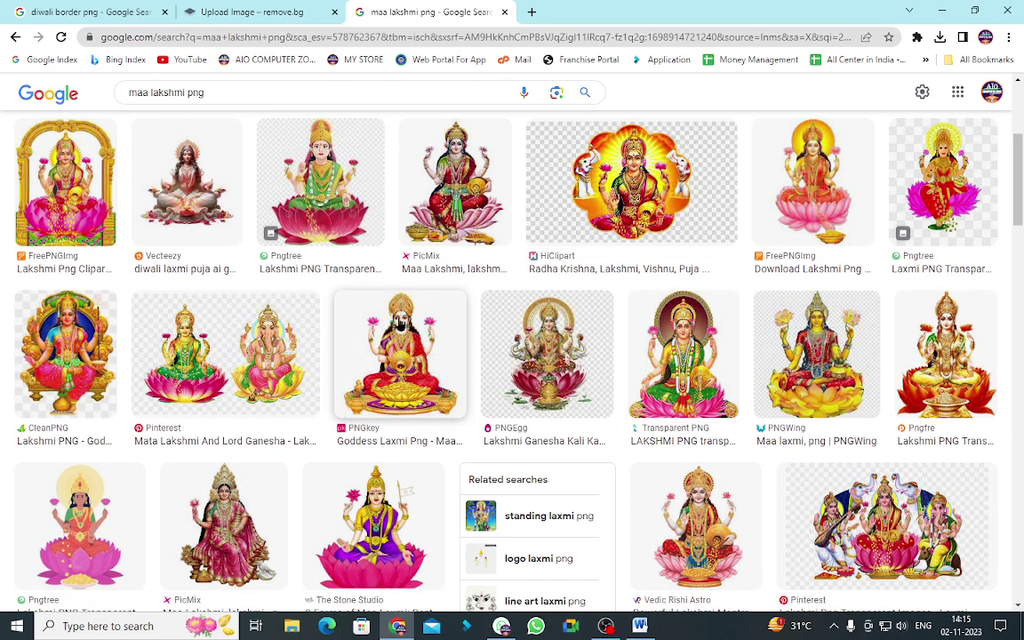
pyautogui.rightClick(399, 324)
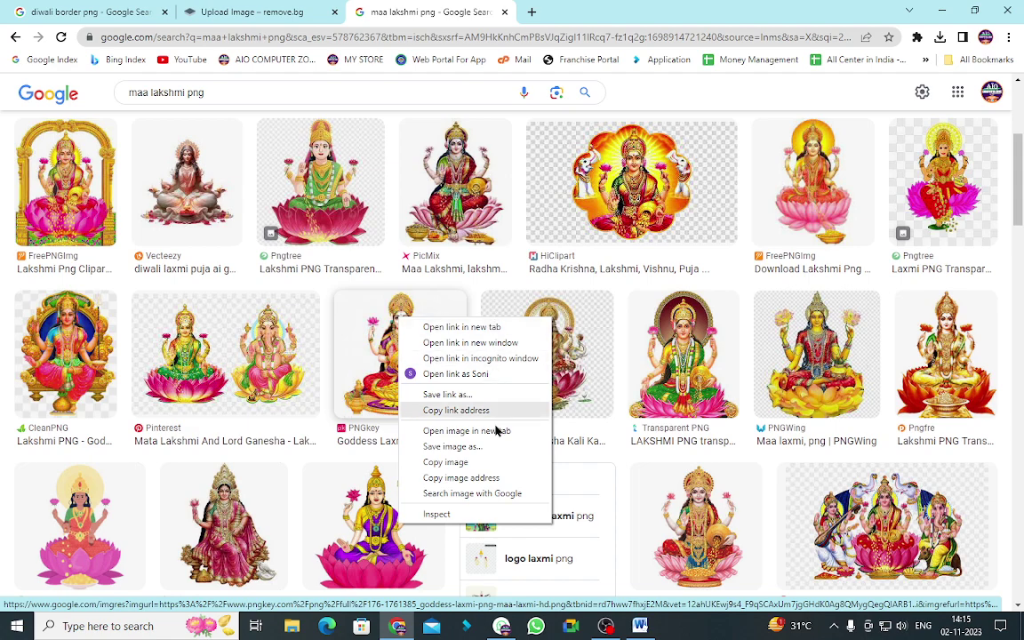
pyautogui.click(461, 453)
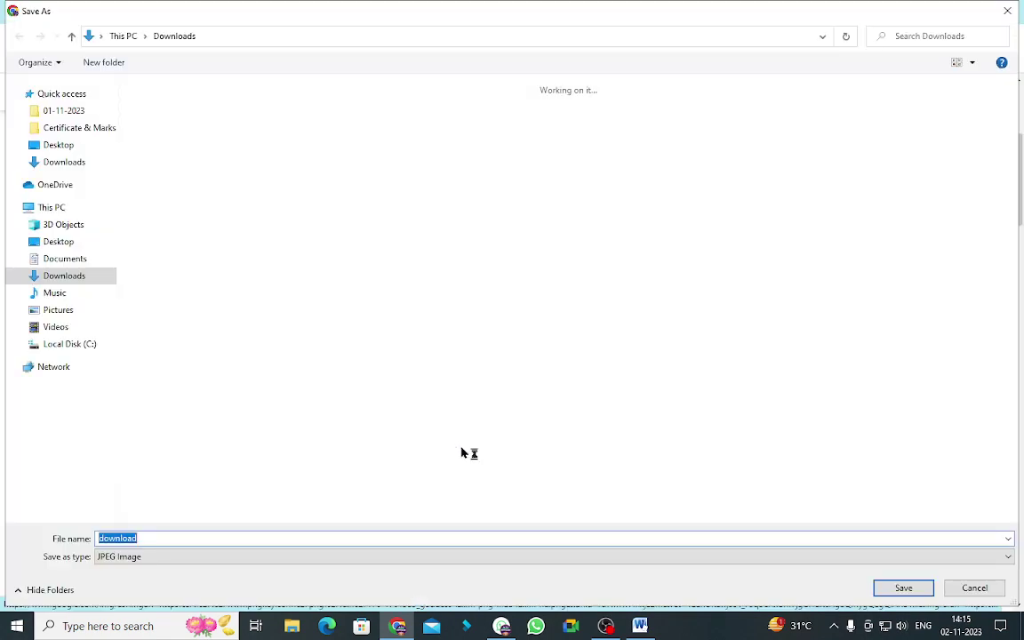
pyautogui.click(906, 588)
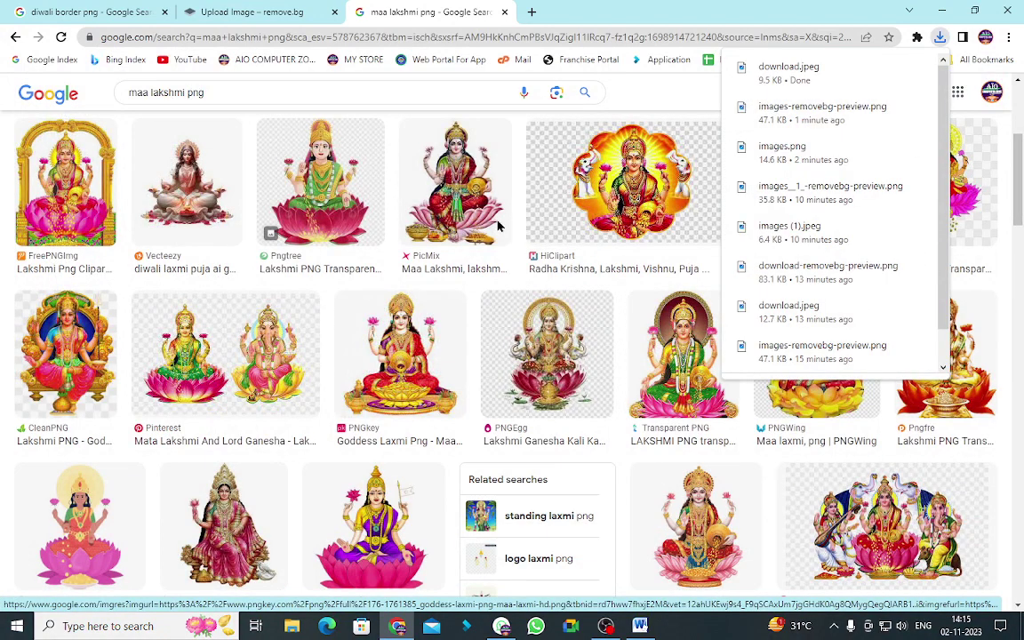
# - Upload download.jpeg to remove.bg, download download-removebg-preview.png, and return to Word
pyautogui.click(253, 13)
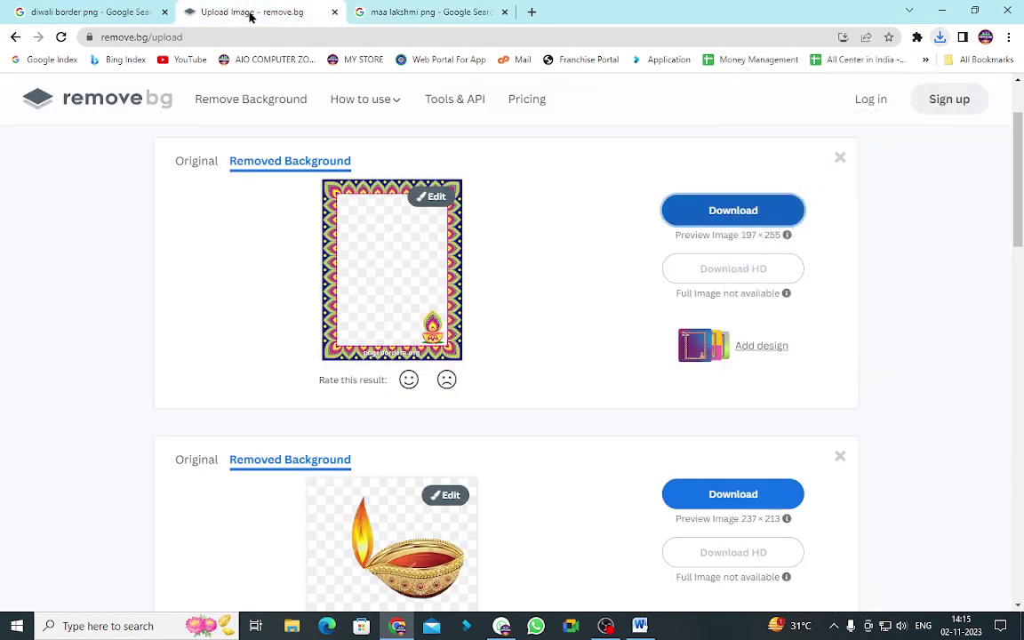
pyautogui.scroll(2, 494, 204)
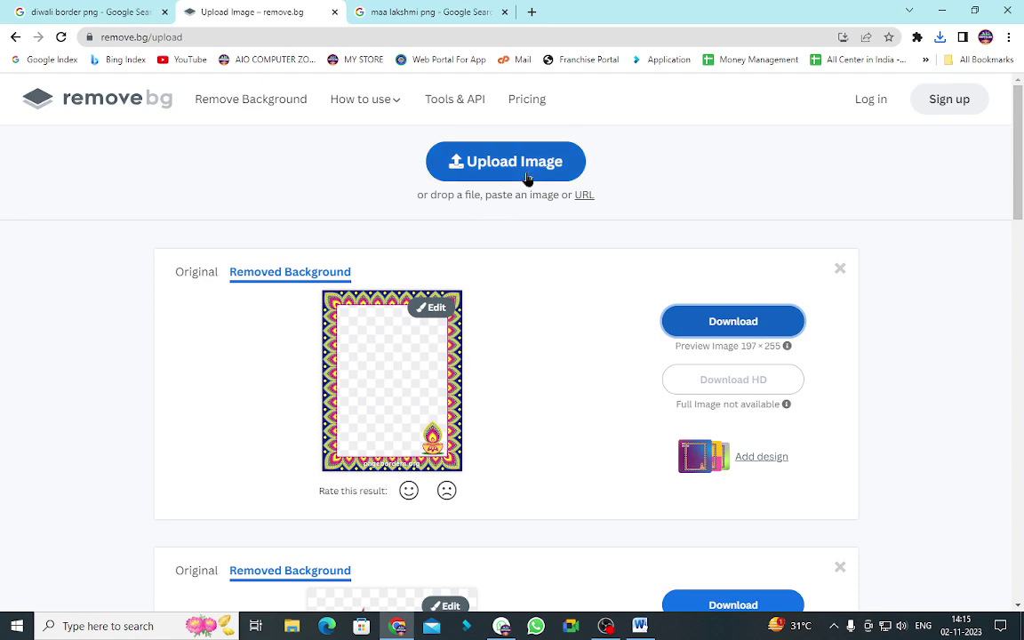
pyautogui.click(515, 169)
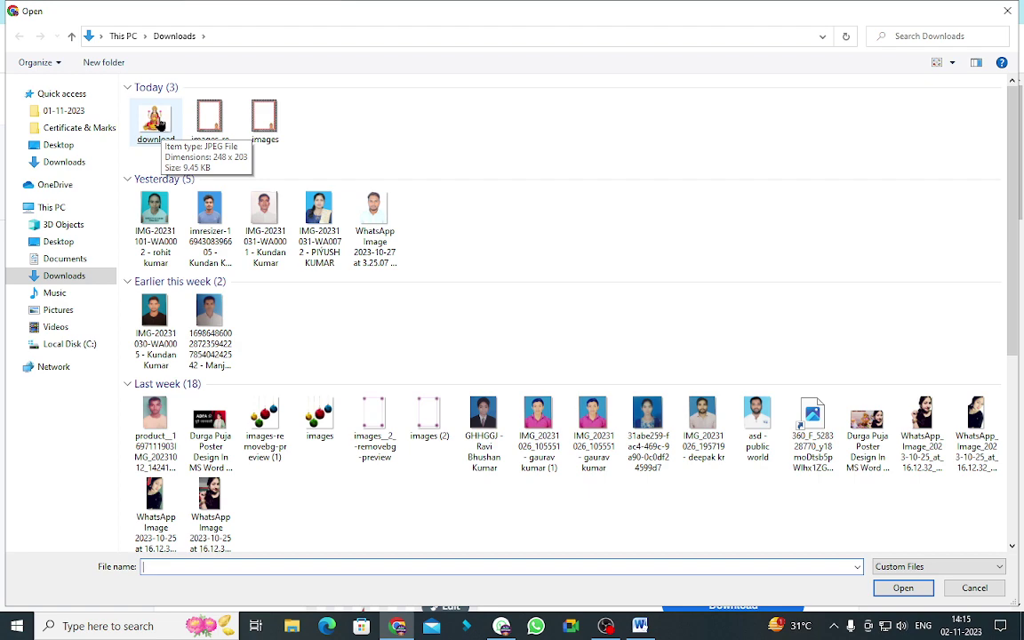
pyautogui.doubleClick(158, 124)
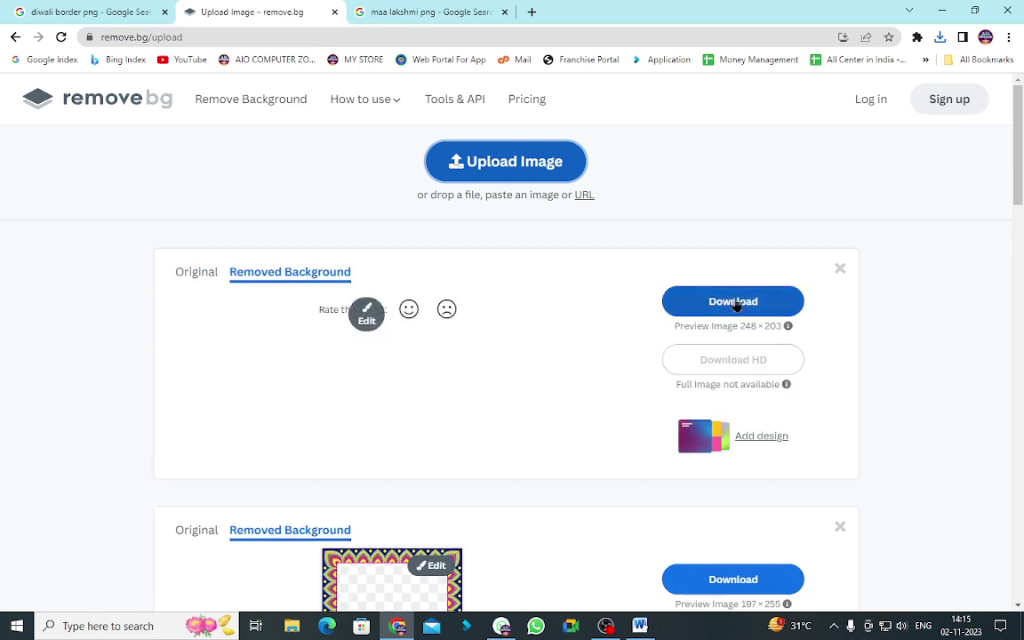
pyautogui.click(733, 302)
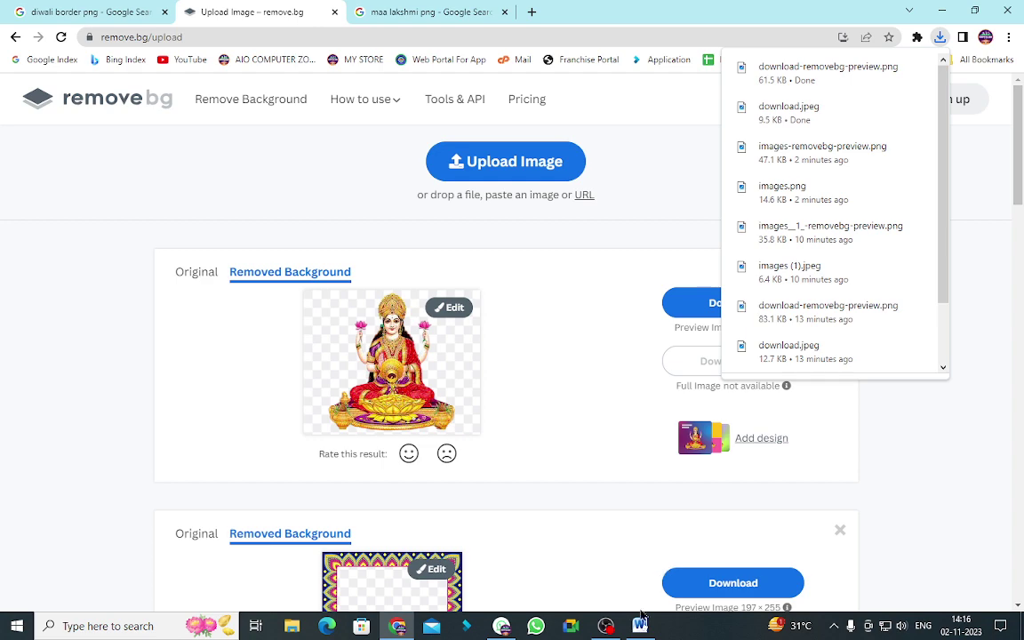
pyautogui.moveTo(640, 625)
pyautogui.click(651, 564)
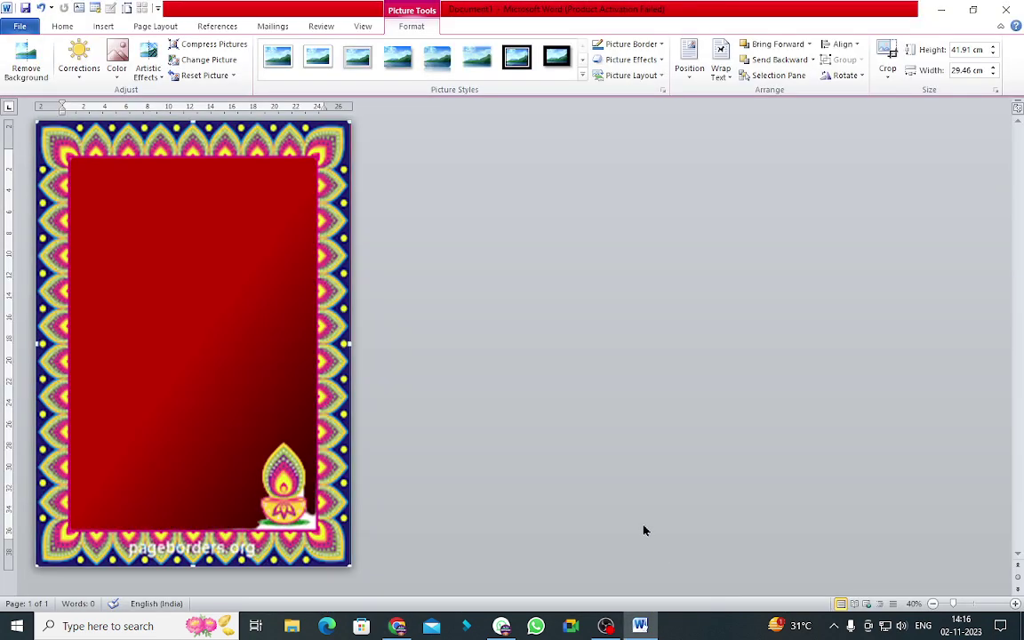
# - Insert download-removebg-preview from the Downloads folder into the poster
pyautogui.click(104, 26)
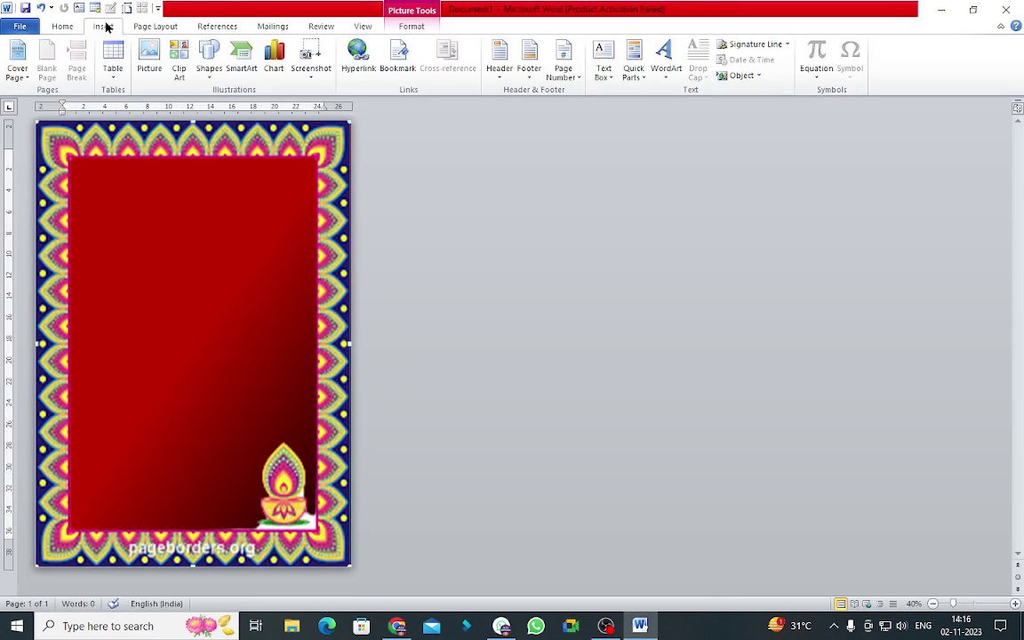
pyautogui.click(150, 55)
pyautogui.click(76, 161)
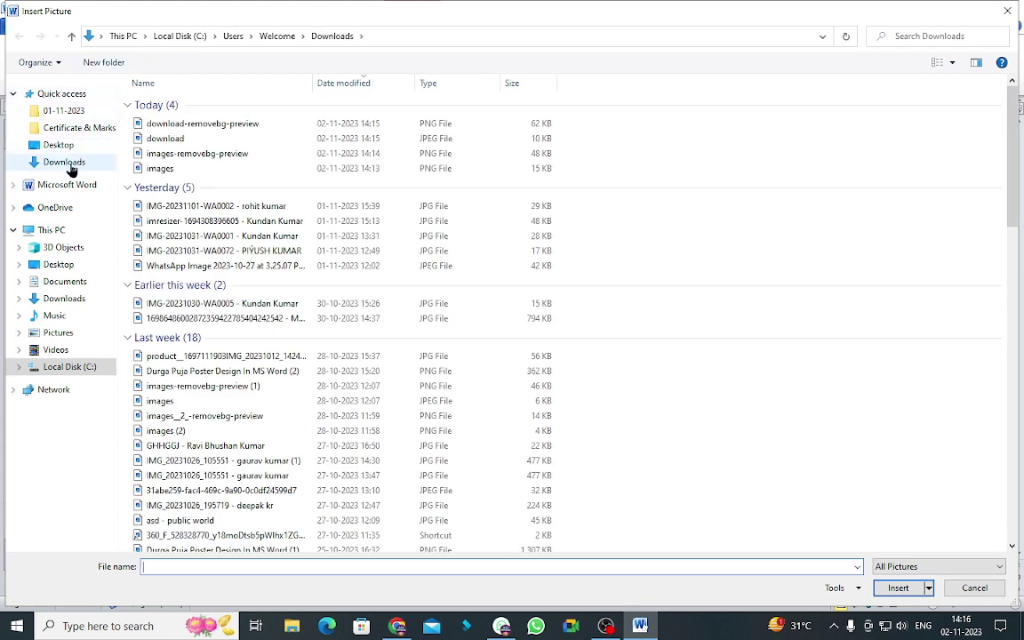
pyautogui.doubleClick(157, 133)
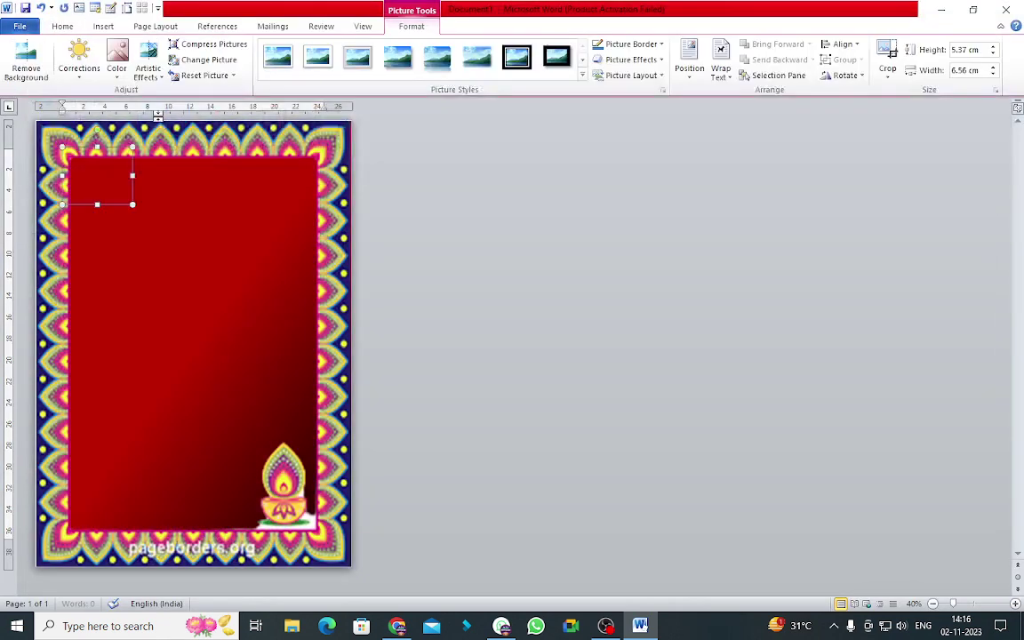
# - Float the Lakshmi picture in front of text at the top centre, sized 10.72 × 13.1 cm
pyautogui.click(720, 69)
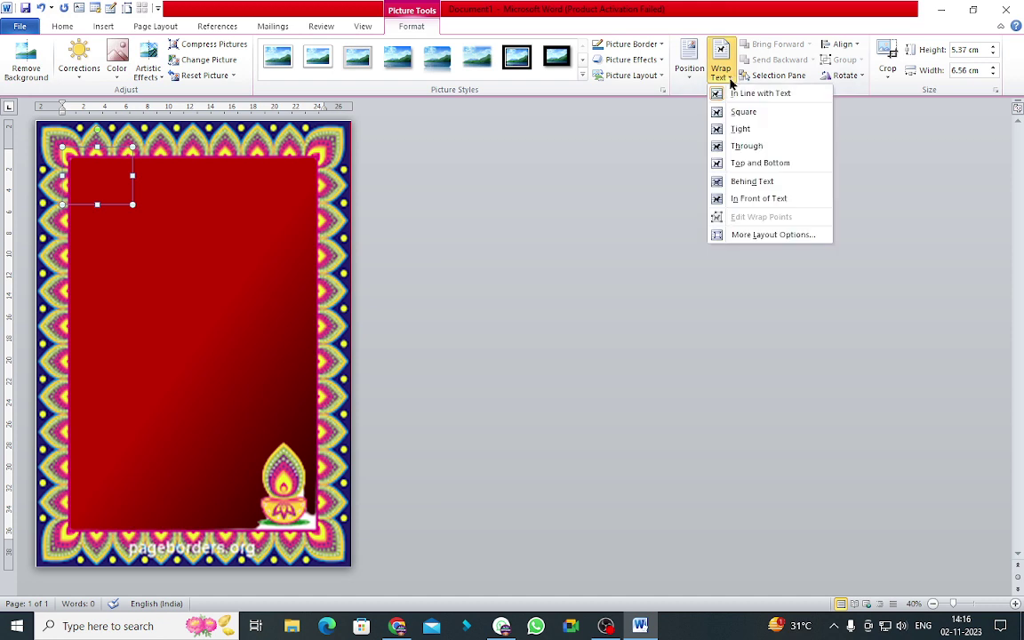
pyautogui.click(758, 199)
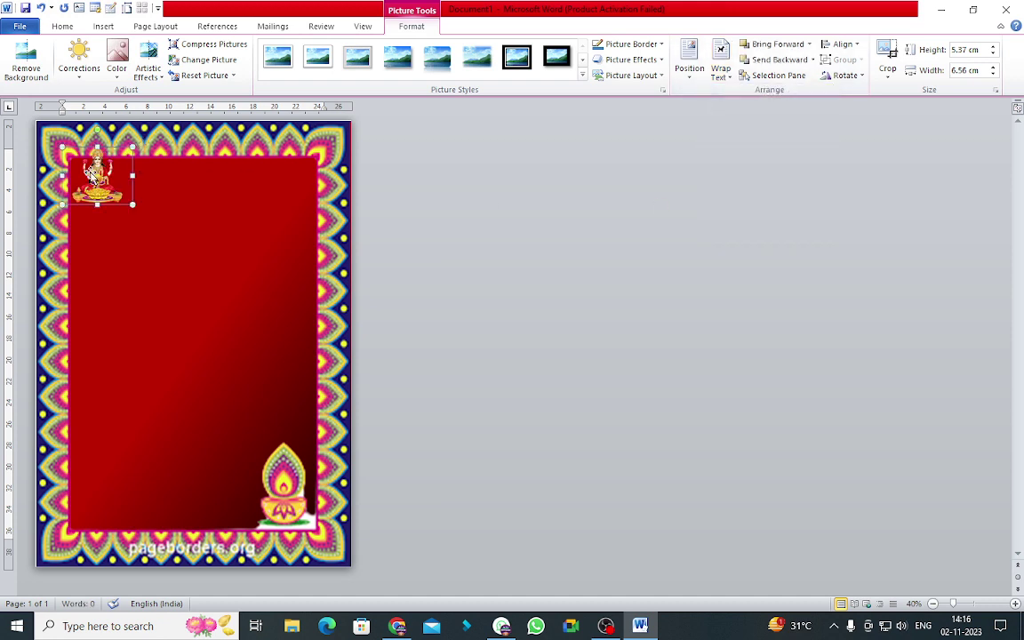
pyautogui.moveTo(83, 157)
pyautogui.mouseDown()
pyautogui.moveTo(164, 233)
pyautogui.moveTo(266, 169)
pyautogui.mouseUp()
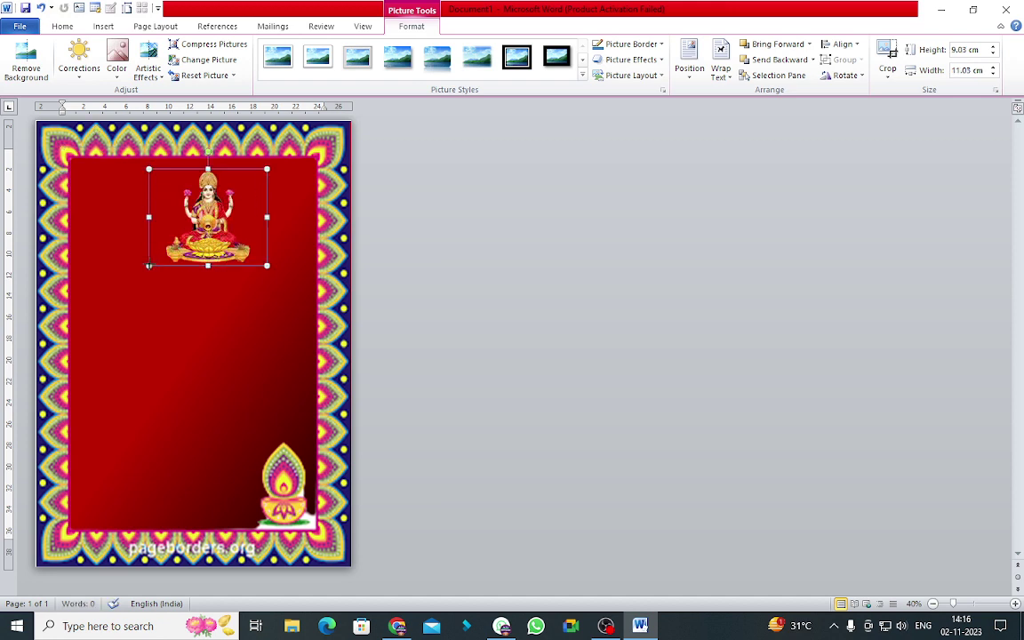
pyautogui.moveTo(148, 265); pyautogui.dragTo(127, 283)
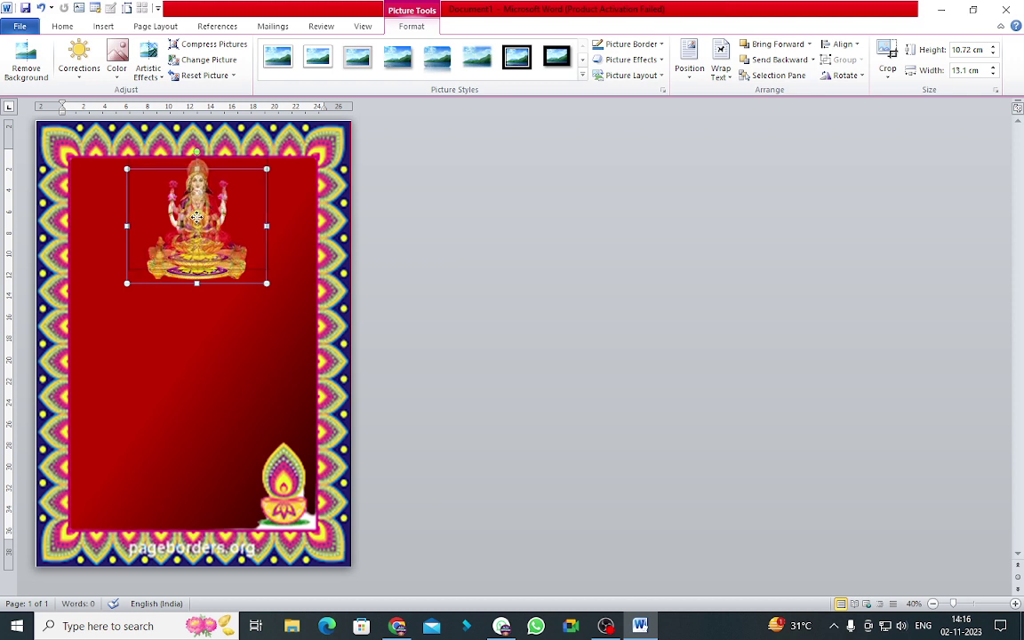
pyautogui.moveTo(196, 217); pyautogui.dragTo(177, 210)
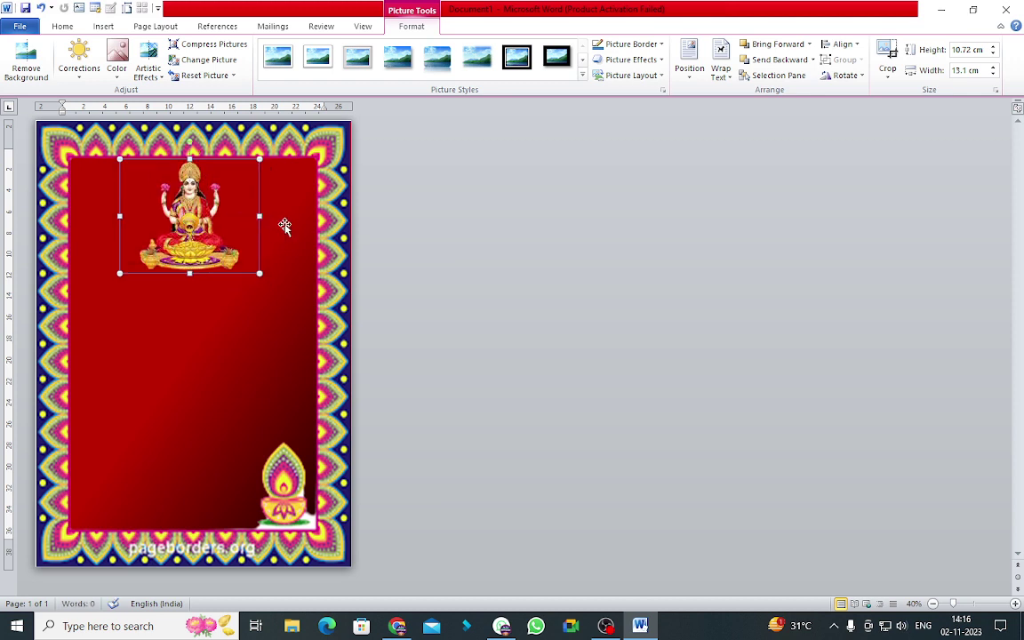
pyautogui.click(282, 235)
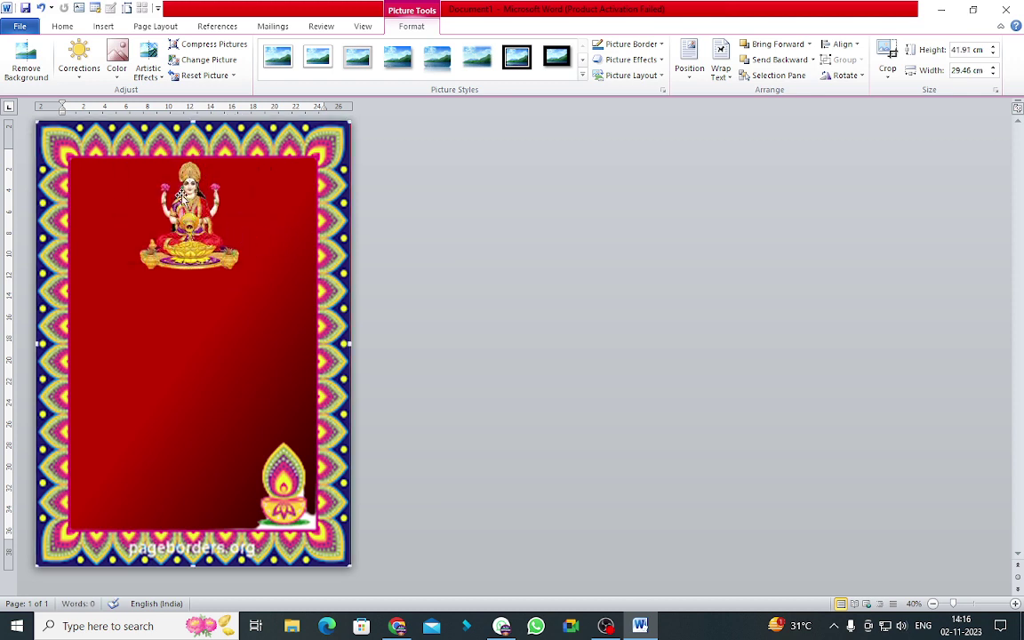
# - Draw a 3.61 × 13.7 cm text box just below the Lakshmi picture
pyautogui.click(104, 27)
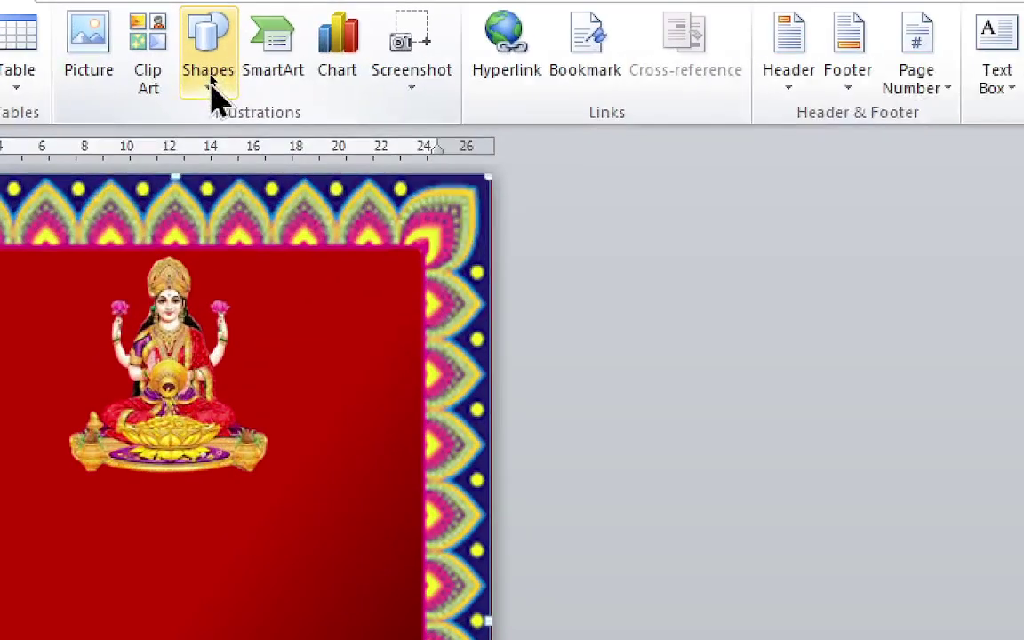
pyautogui.click(212, 81)
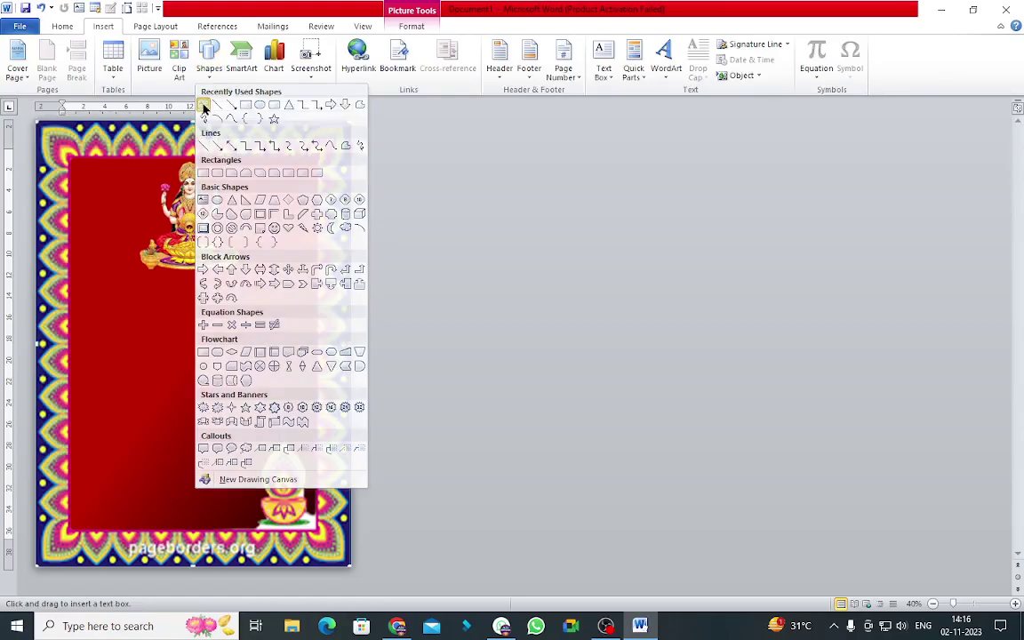
pyautogui.click(195, 143)
pyautogui.moveTo(141, 276); pyautogui.dragTo(187, 295)
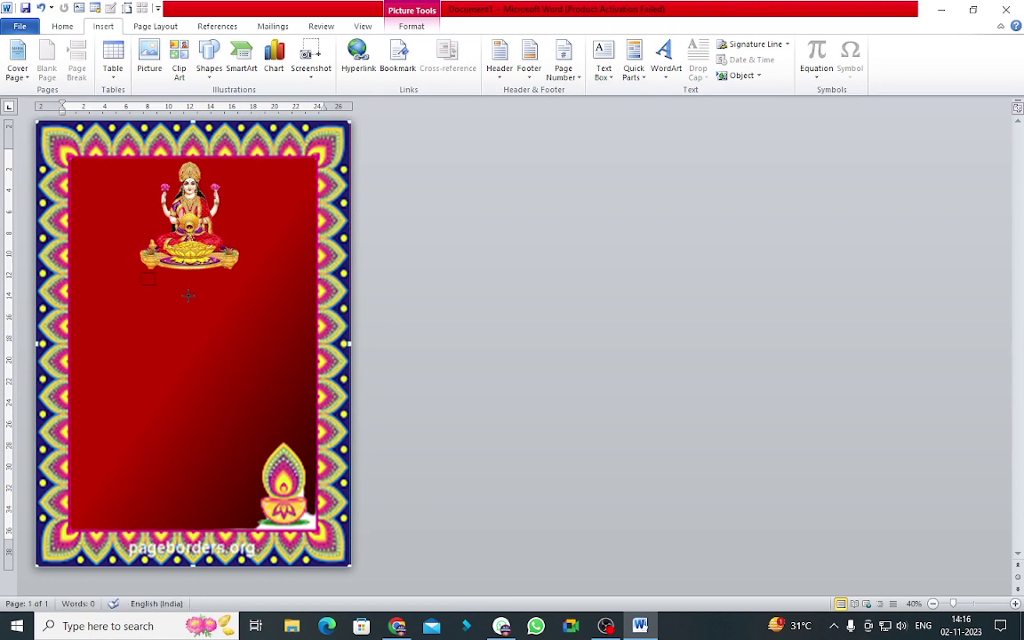
pyautogui.moveTo(281, 310); pyautogui.dragTo(285, 310)
pyautogui.write('Happy Diwali')
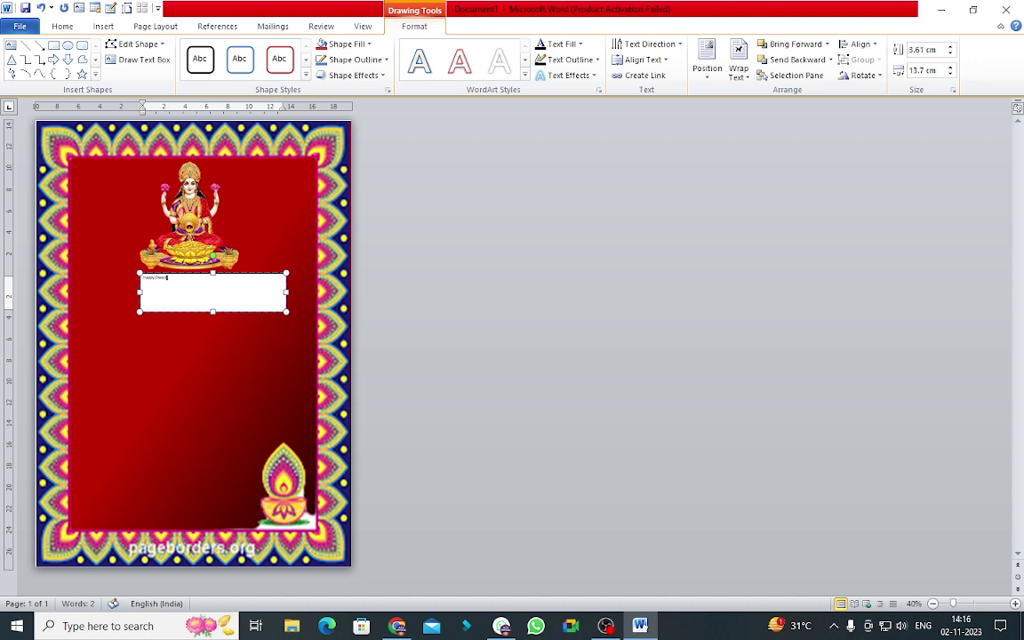
# - Enlarge the greeting text with Grow Font and delete the stray semicolon in Diwali
pyautogui.moveTo(178, 276); pyautogui.dragTo(130, 278)
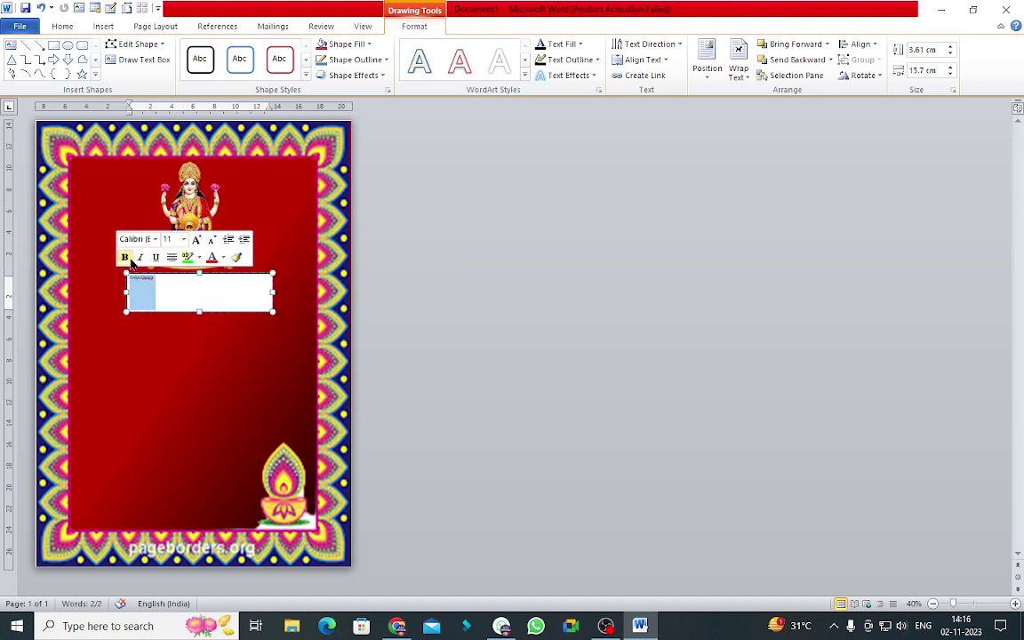
pyautogui.click(61, 27)
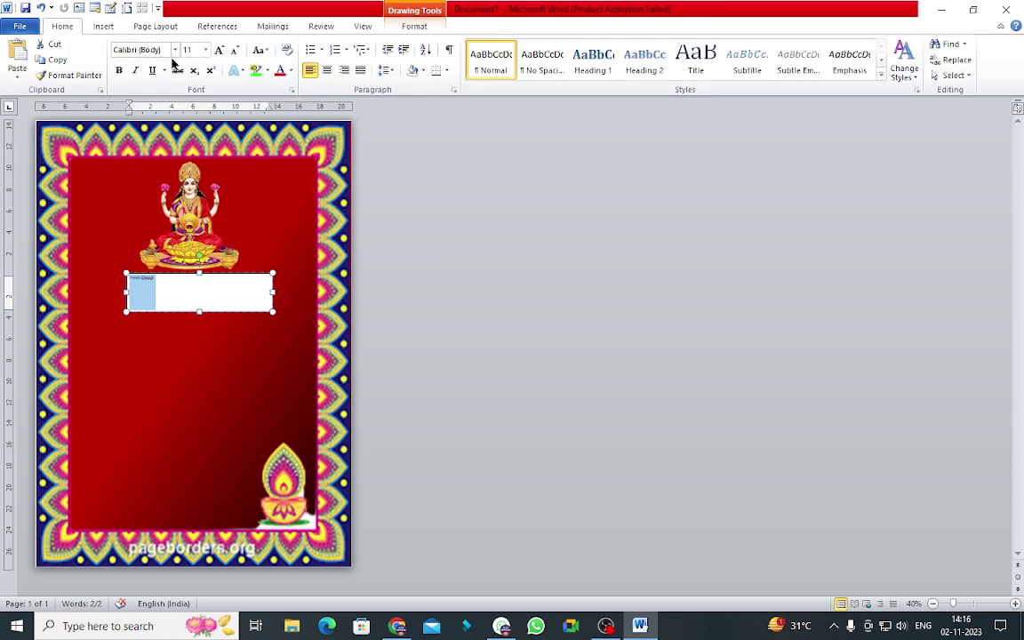
pyautogui.click(219, 50)
pyautogui.click(220, 50)
pyautogui.click(219, 50)
pyautogui.click(220, 50)
pyautogui.click(220, 50)
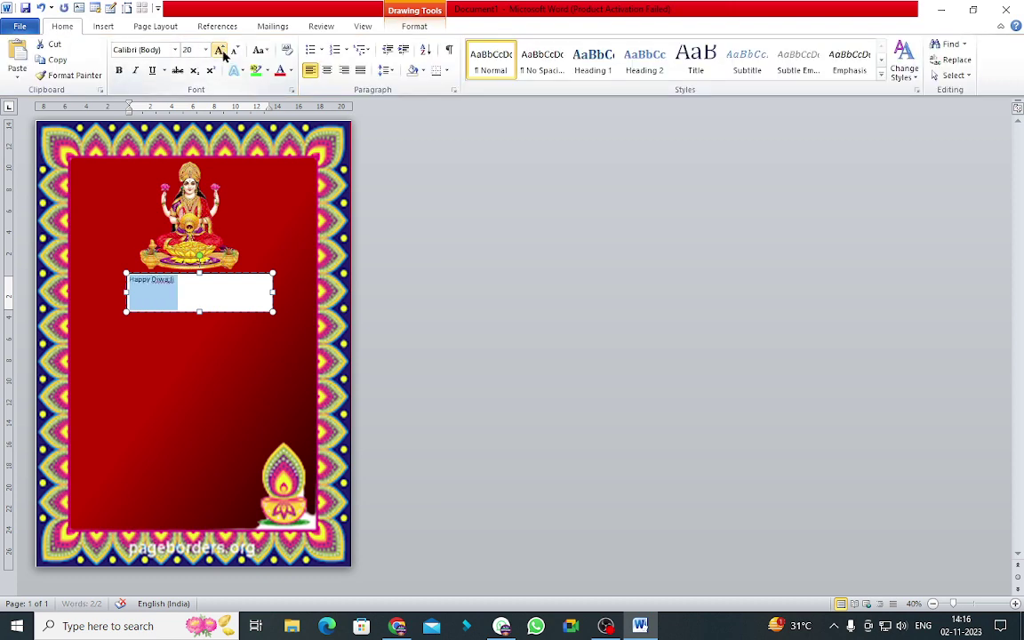
pyautogui.click(220, 49)
pyautogui.click(219, 50)
pyautogui.click(220, 49)
pyautogui.click(219, 50)
pyautogui.click(220, 49)
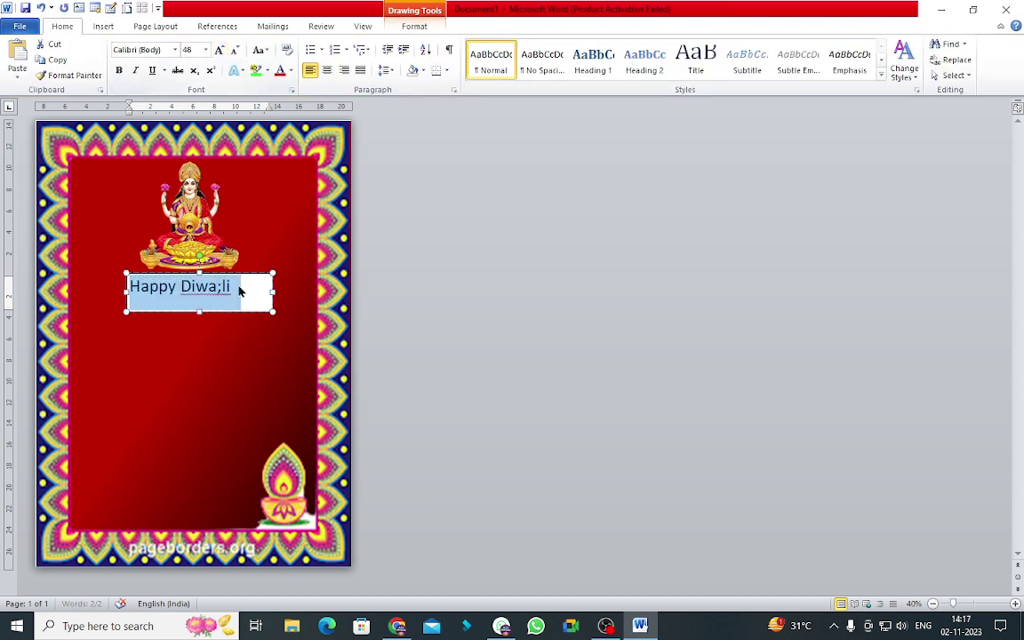
pyautogui.click(224, 285)
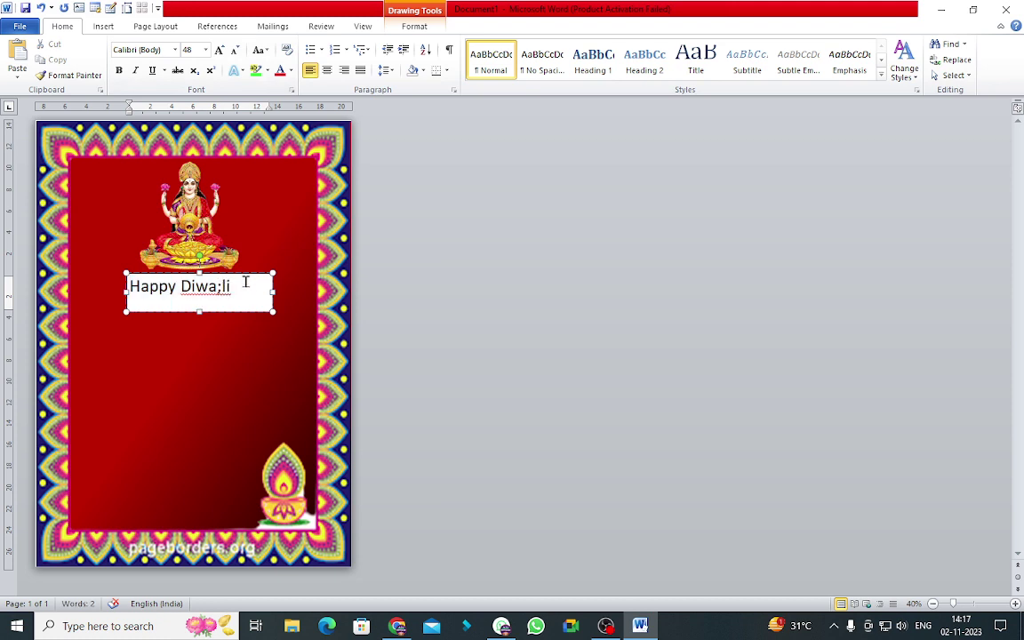
pyautogui.press('BackSpace')
# - Set Happy Diwali in bold 72 pt Blackadder ITC and widen its text box to fit
pyautogui.moveTo(232, 288); pyautogui.dragTo(141, 237)
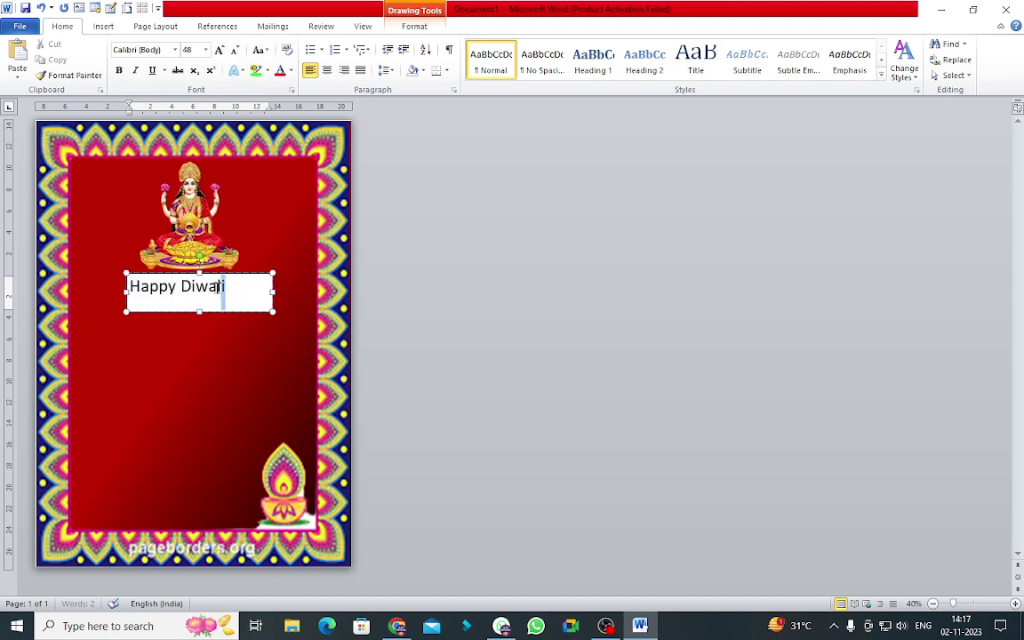
pyautogui.click(177, 50)
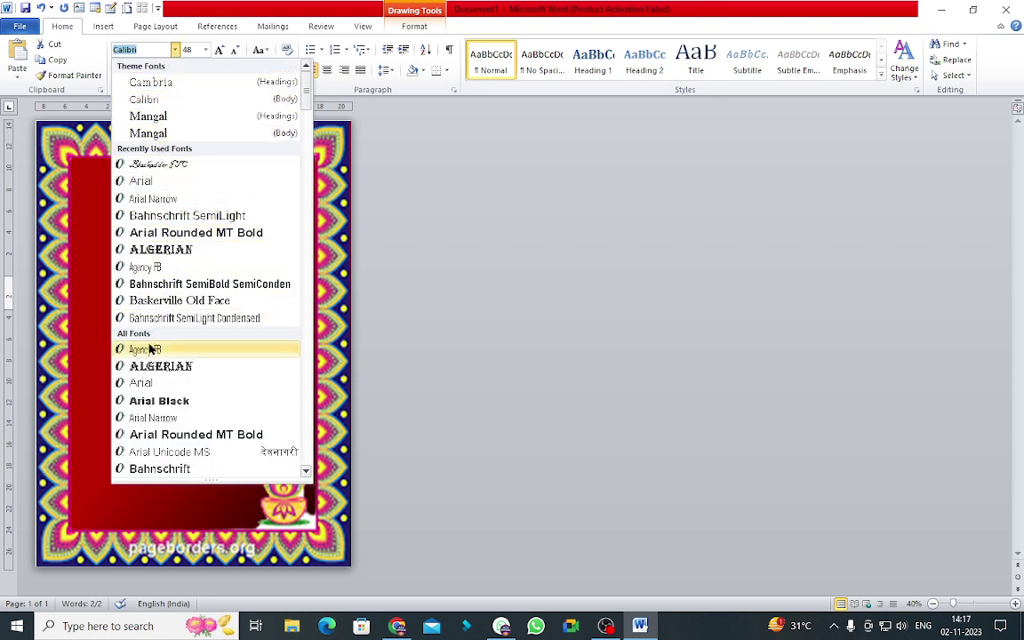
pyautogui.click(173, 164)
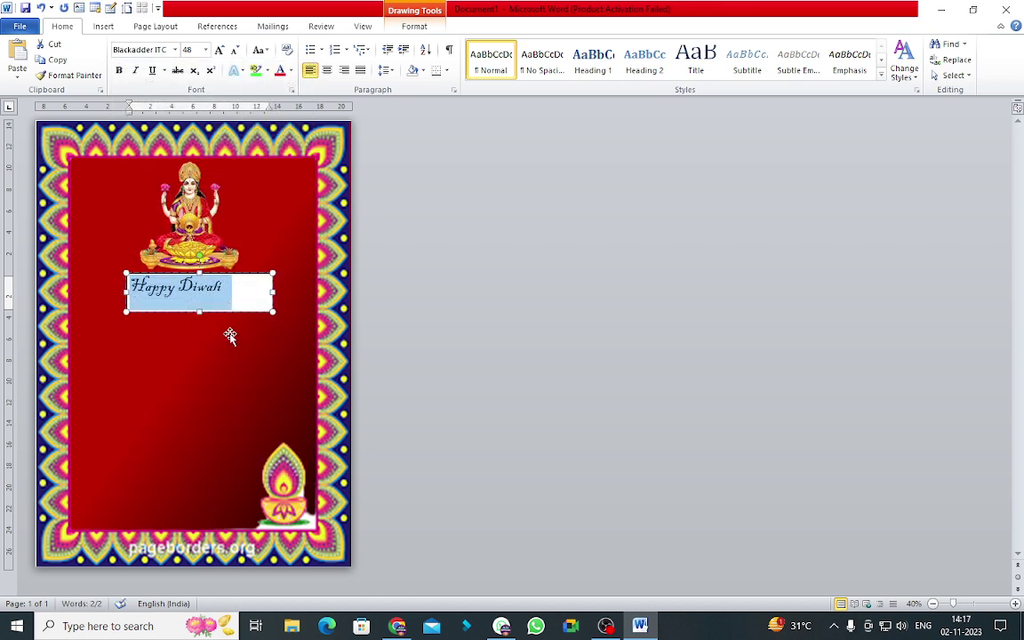
pyautogui.click(119, 71)
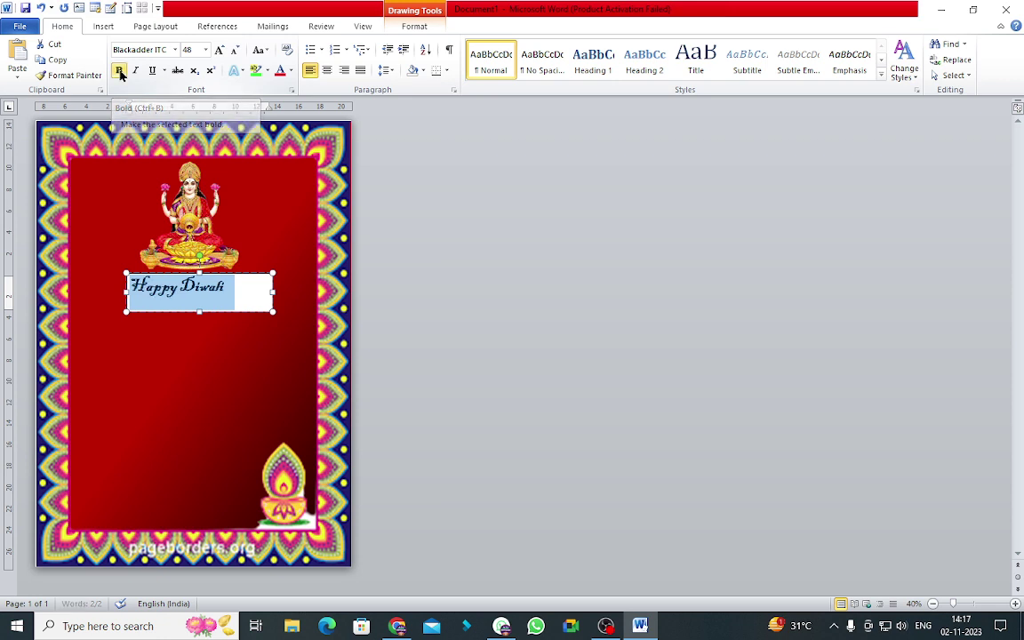
pyautogui.click(222, 50)
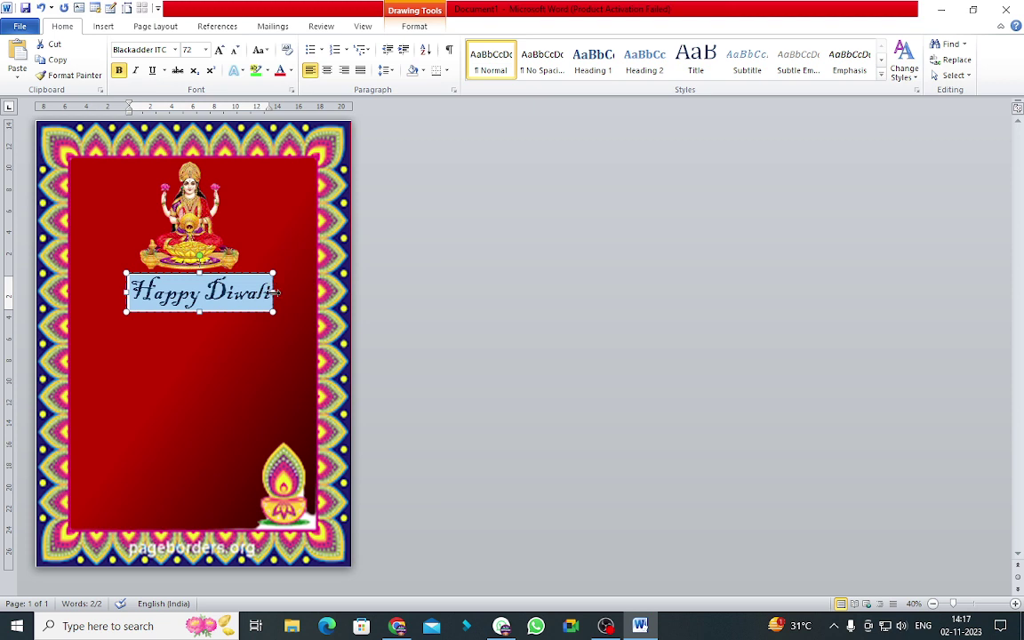
pyautogui.moveTo(275, 292); pyautogui.dragTo(290, 292)
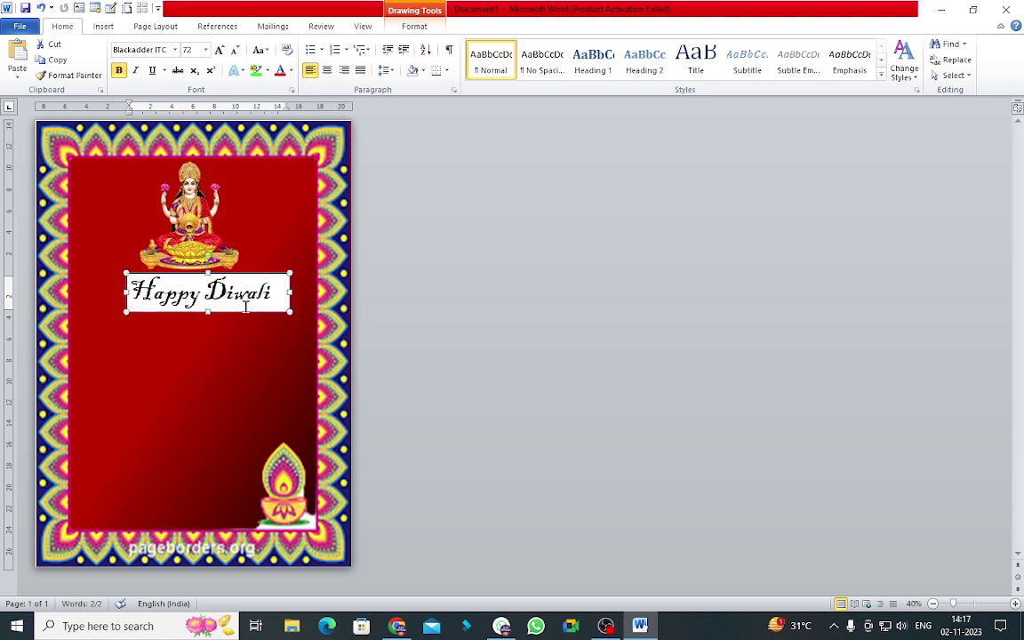
pyautogui.moveTo(277, 293); pyautogui.dragTo(130, 293)
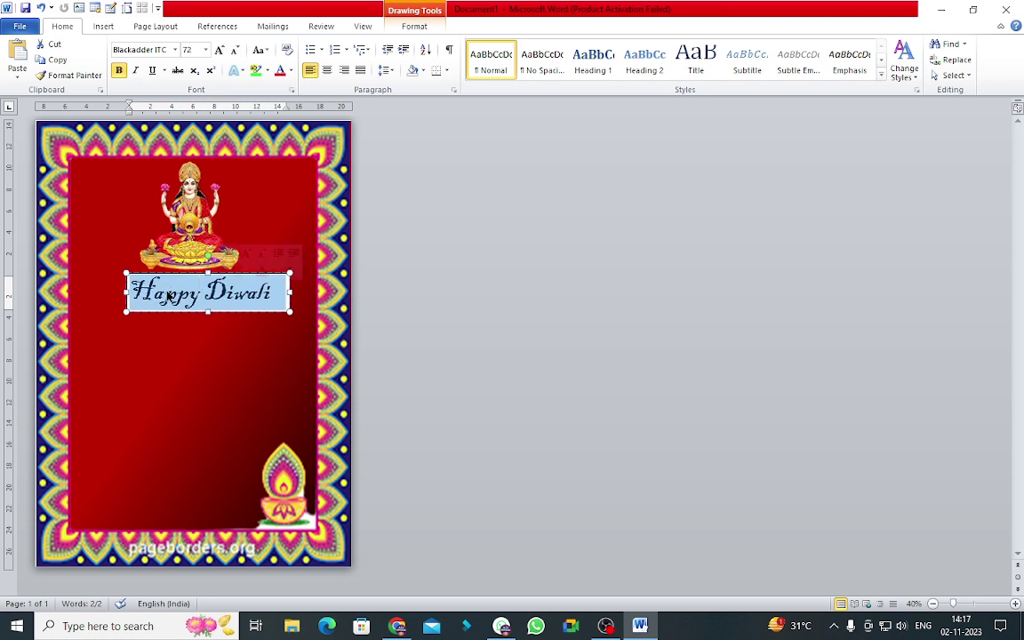
# - Colour the greeting orange and give its text box No Fill and No Outline
pyautogui.click(291, 71)
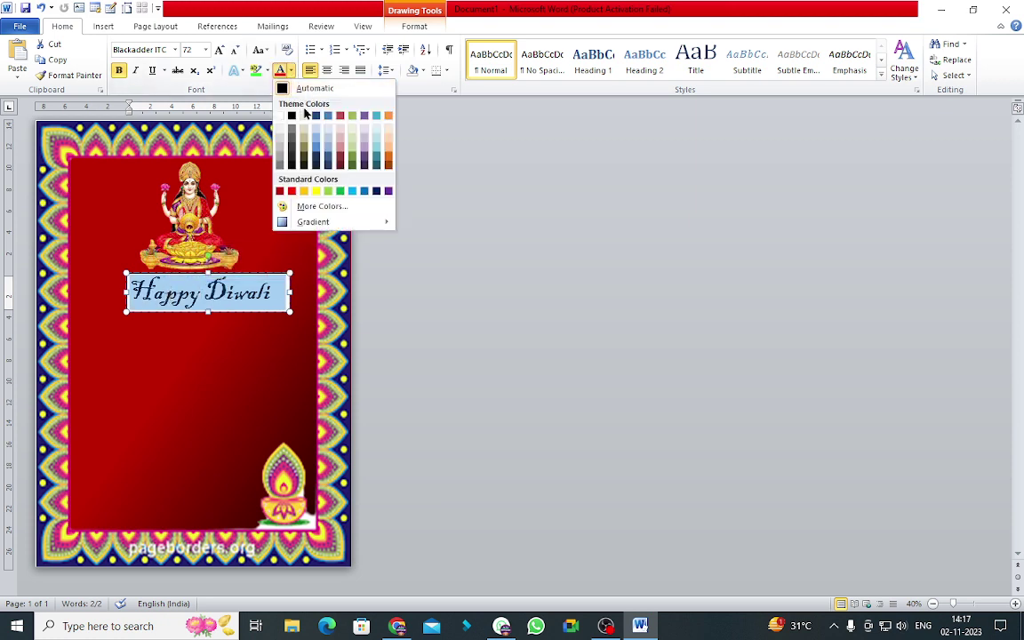
pyautogui.click(304, 192)
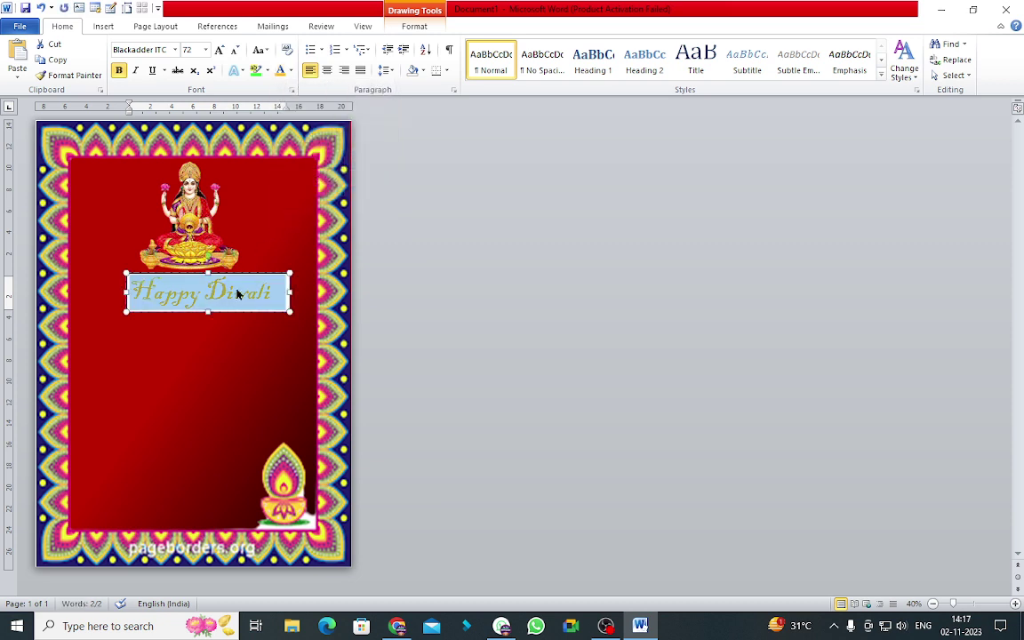
pyautogui.click(424, 28)
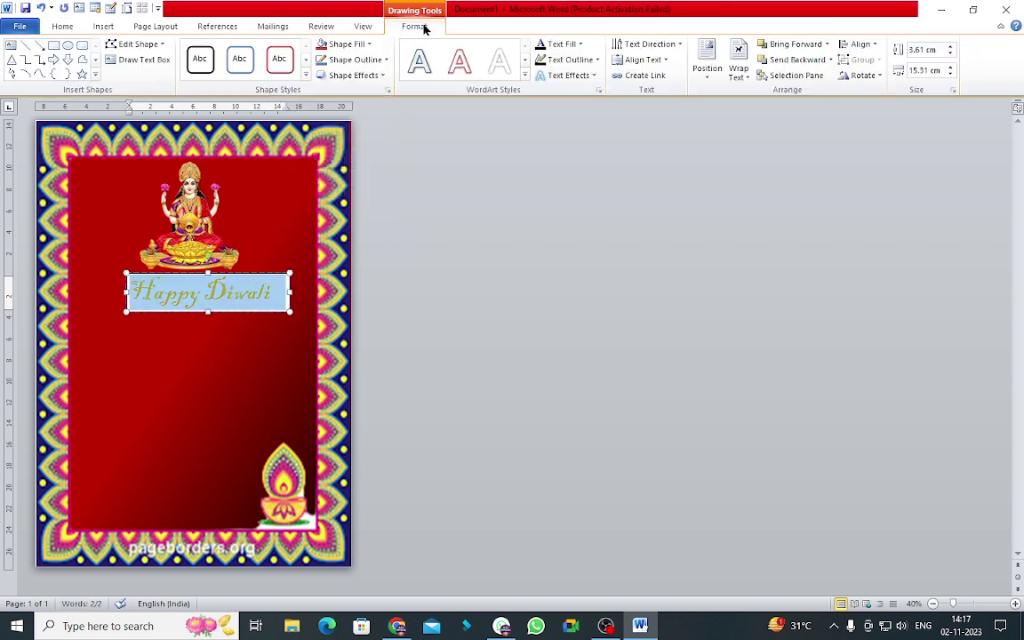
pyautogui.click(369, 44)
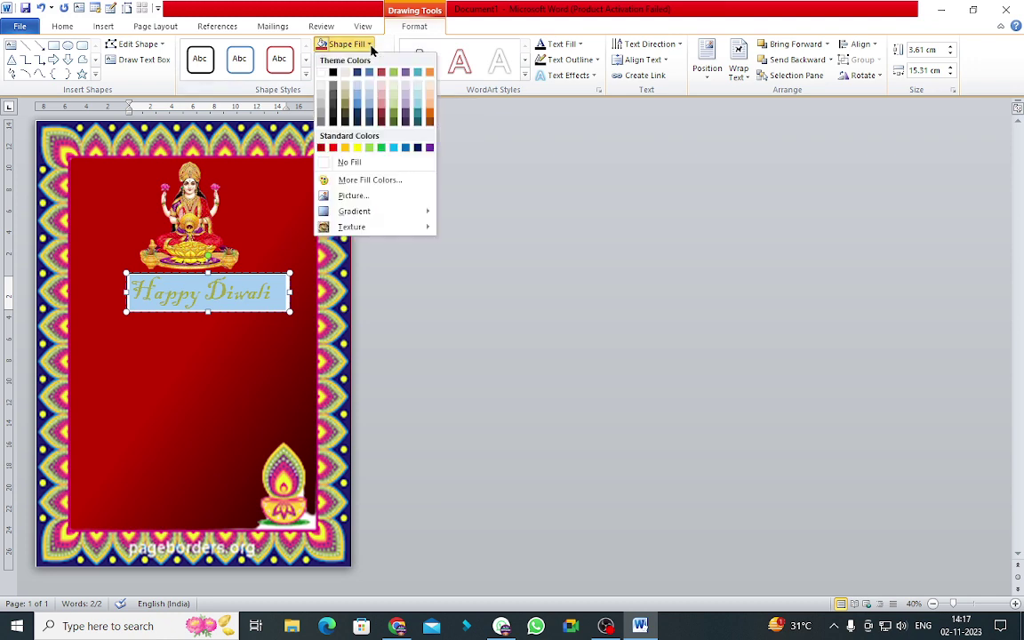
pyautogui.click(345, 163)
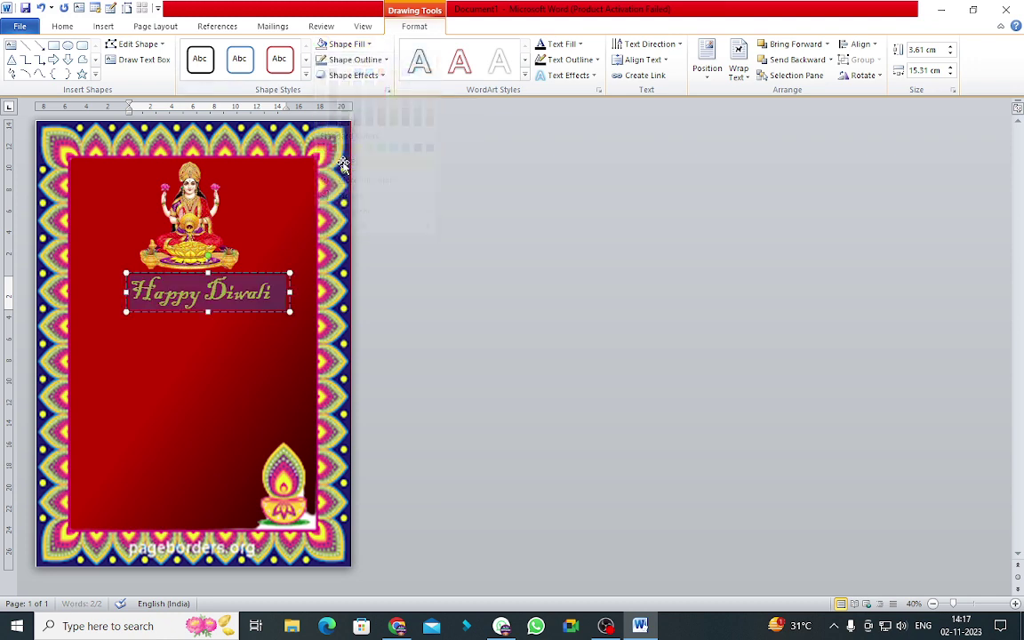
pyautogui.click(386, 59)
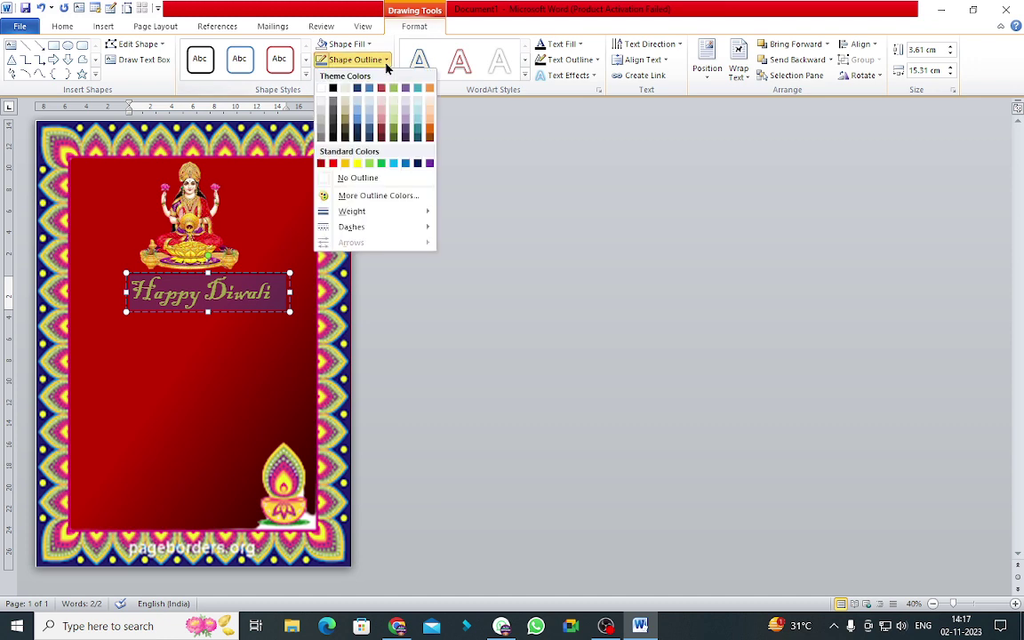
pyautogui.click(357, 178)
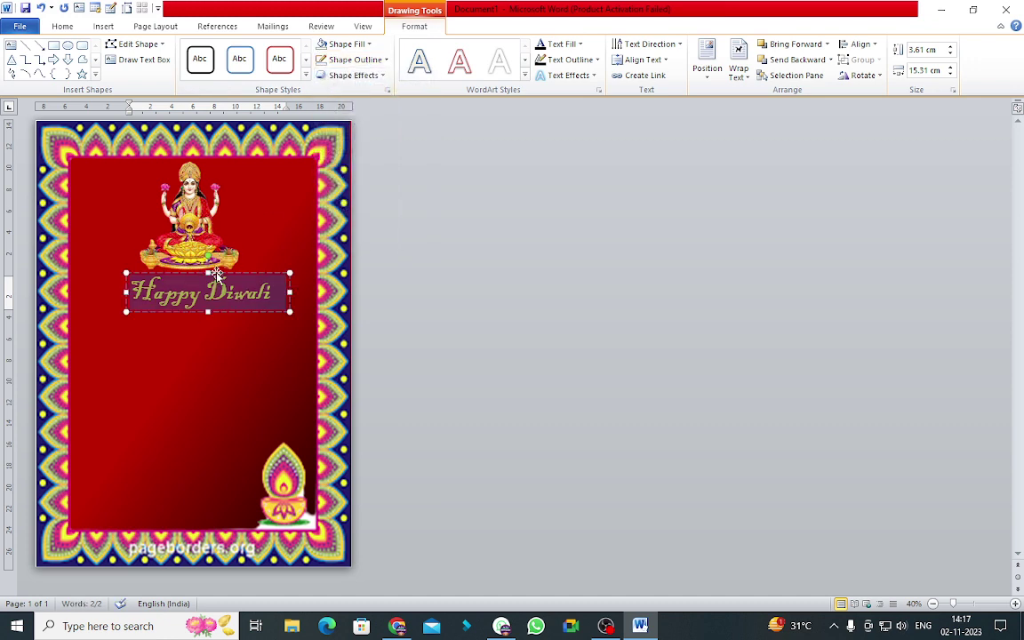
# - Nudge the Happy Diwali box into place centred below Lakshmi
pyautogui.moveTo(217, 276); pyautogui.dragTo(221, 273)
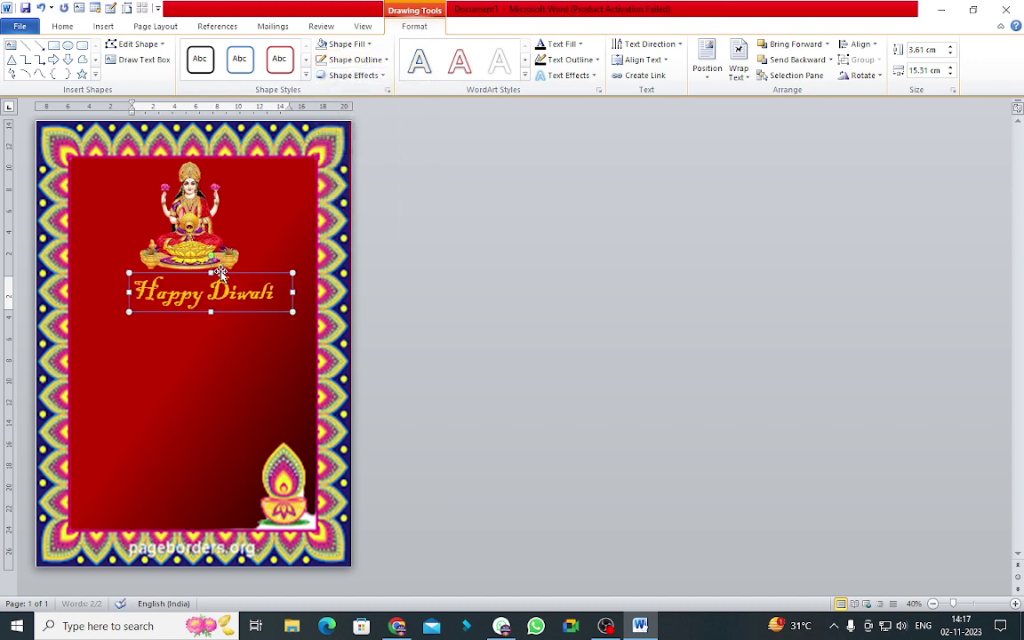
pyautogui.press('Left')
pyautogui.press('Left')
pyautogui.press('Up')
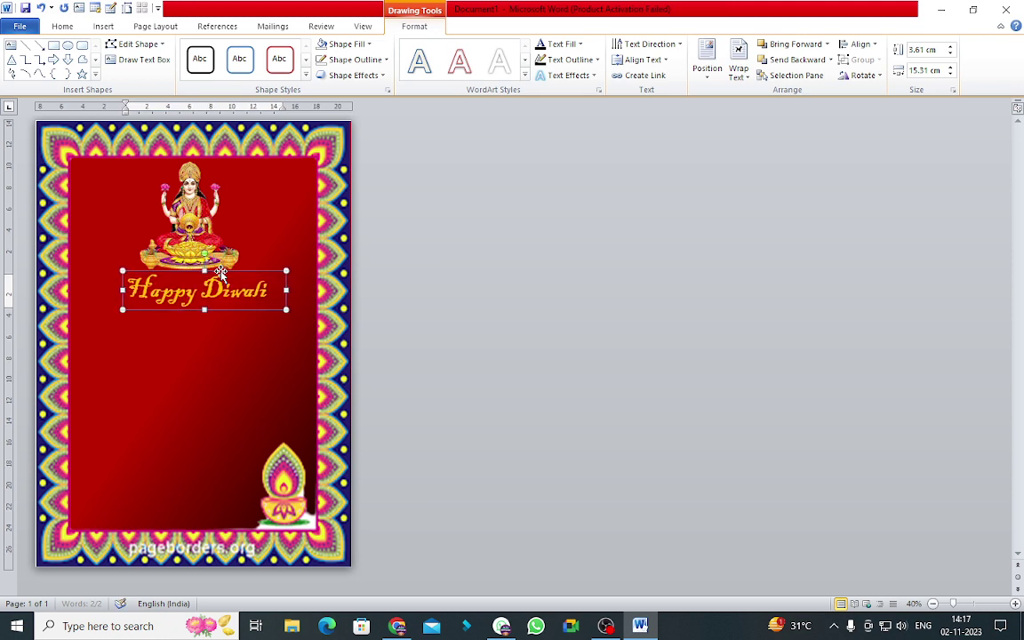
pyautogui.click(206, 391)
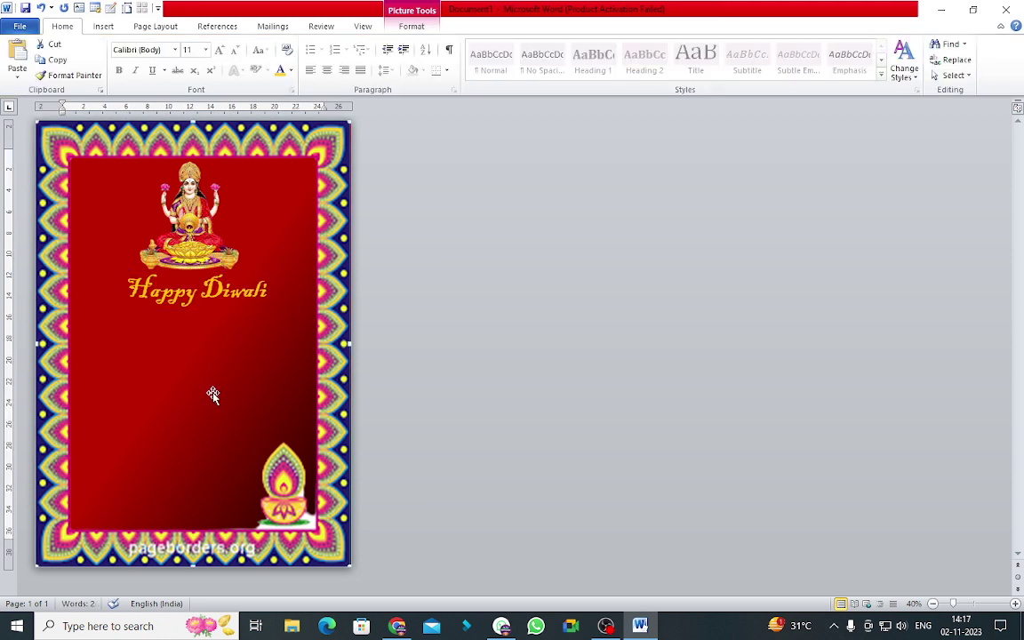
pyautogui.click(396, 626)
# - Search Google Images for 'Deepak png' in a new browser tab
pyautogui.click(531, 12)
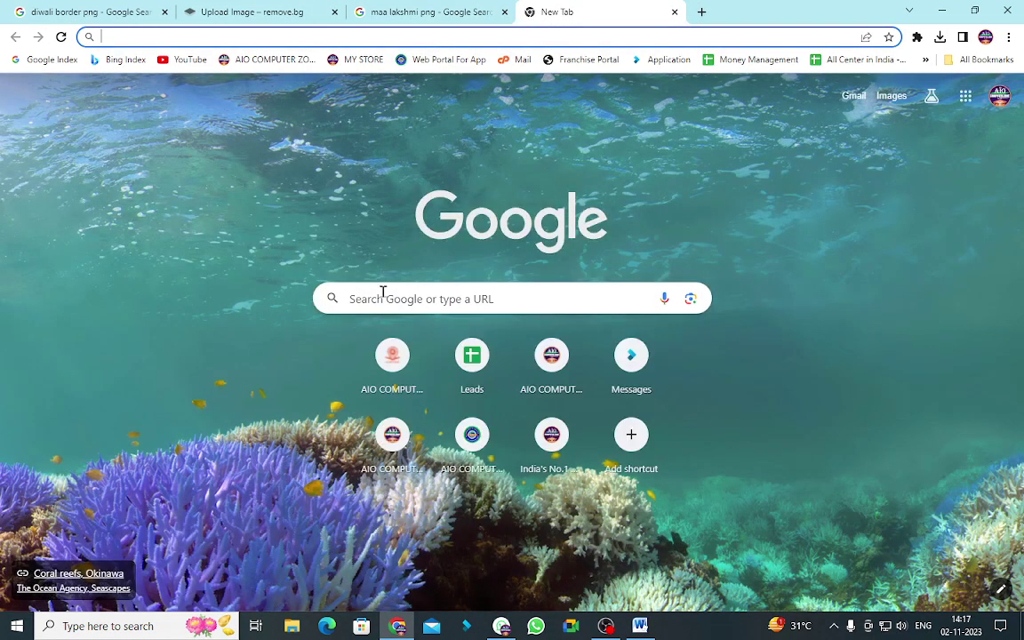
pyautogui.click(379, 298)
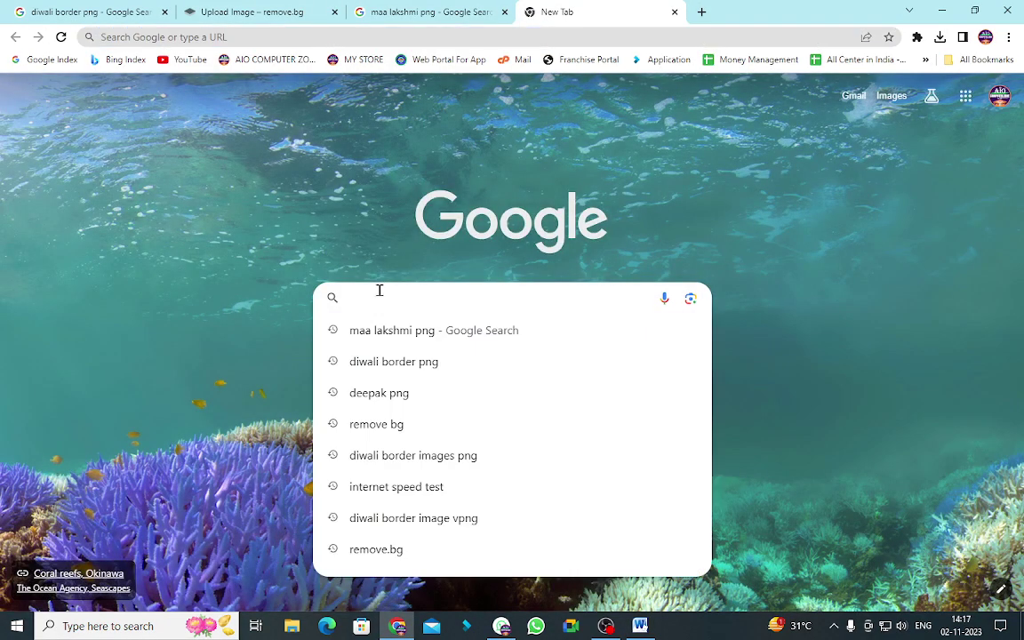
pyautogui.write('Dee')
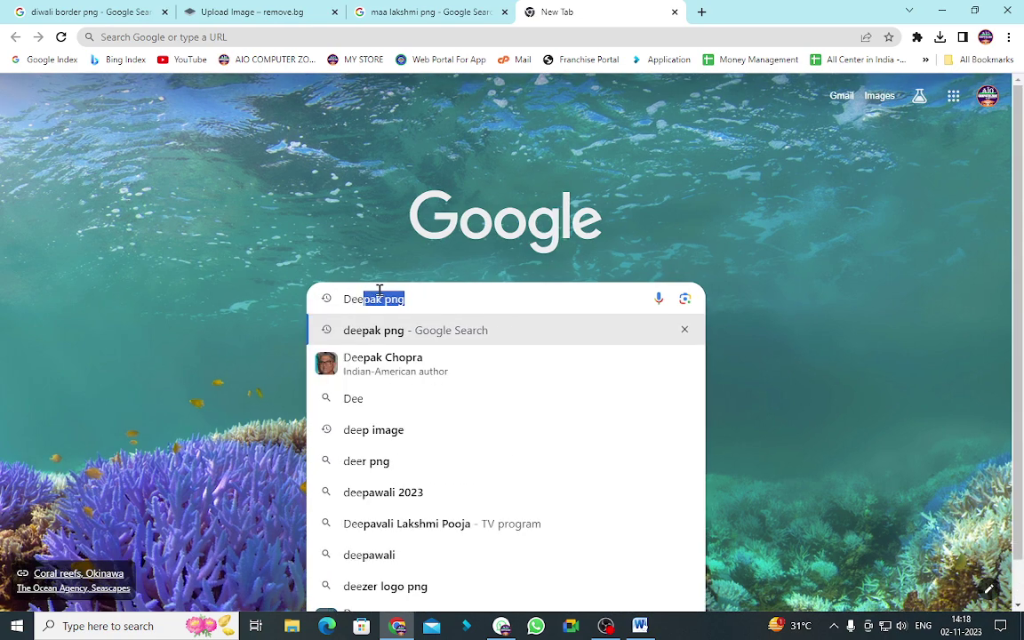
pyautogui.write('pak pn')
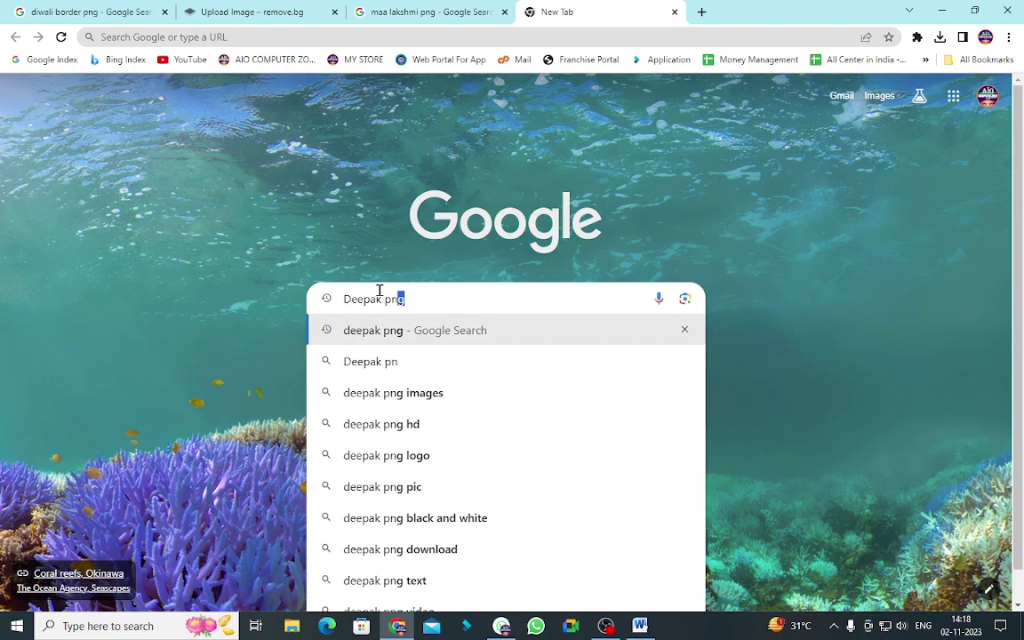
pyautogui.write('g')
pyautogui.press('Return')
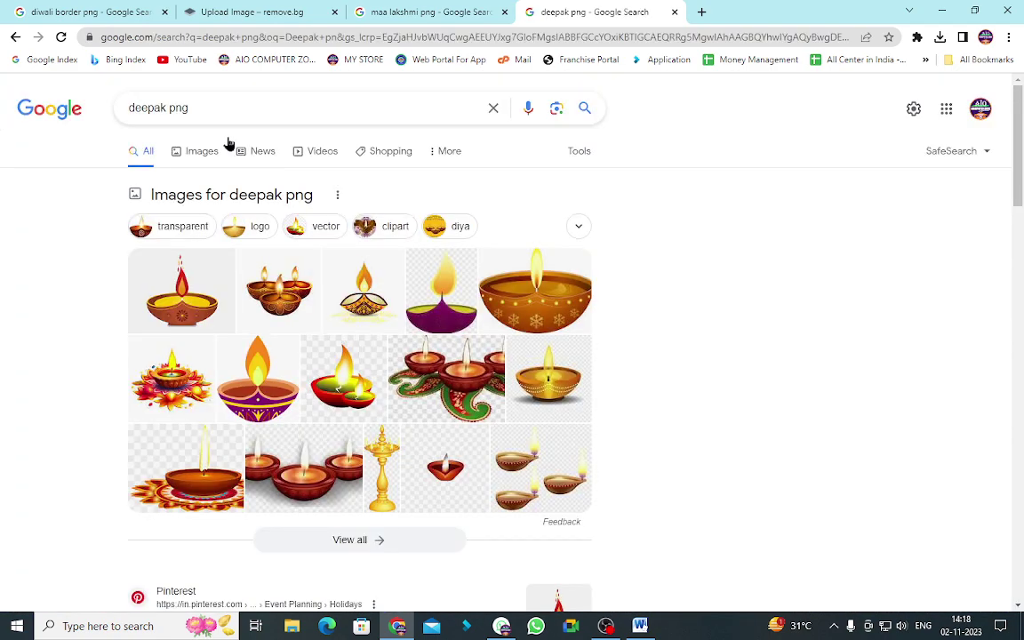
pyautogui.click(202, 157)
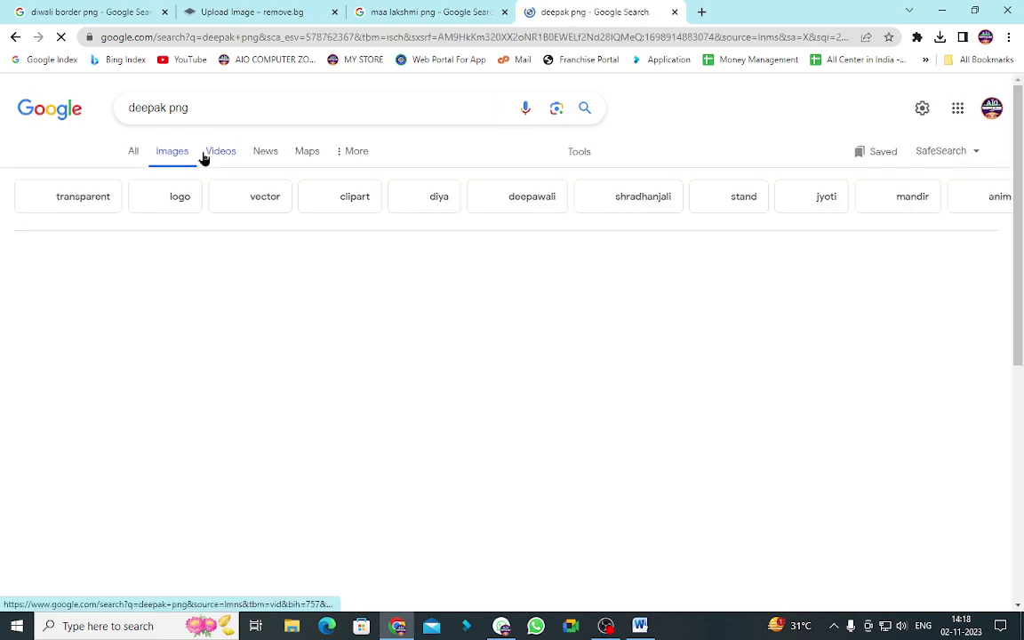
# - Save a diya image to Downloads as images (1).jpeg, then go back to remove.bg
pyautogui.scroll(-1, 468, 338)
pyautogui.scroll(-1, 474, 340)
pyautogui.scroll(-2, 474, 340)
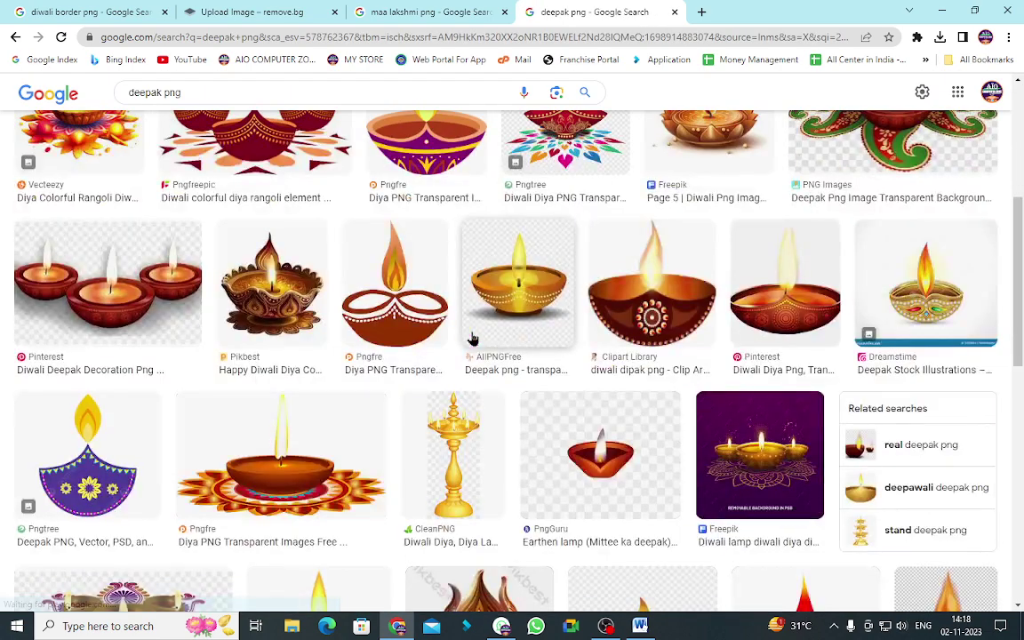
pyautogui.scroll(-1, 474, 341)
pyautogui.scroll(-2, 474, 341)
pyautogui.scroll(-1, 474, 340)
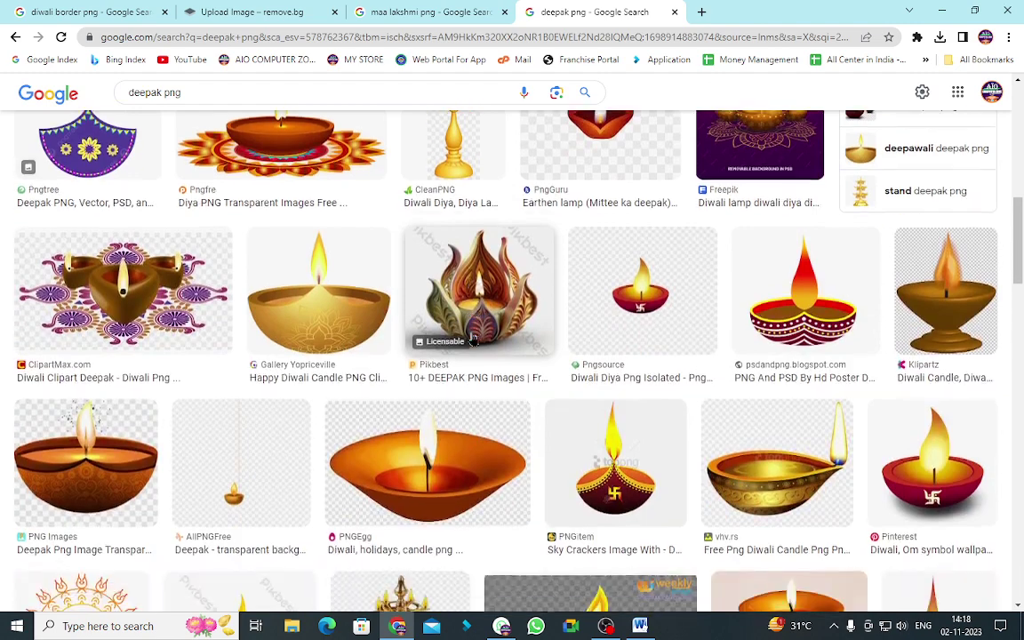
pyautogui.scroll(-4, 474, 340)
pyautogui.scroll(-1, 474, 340)
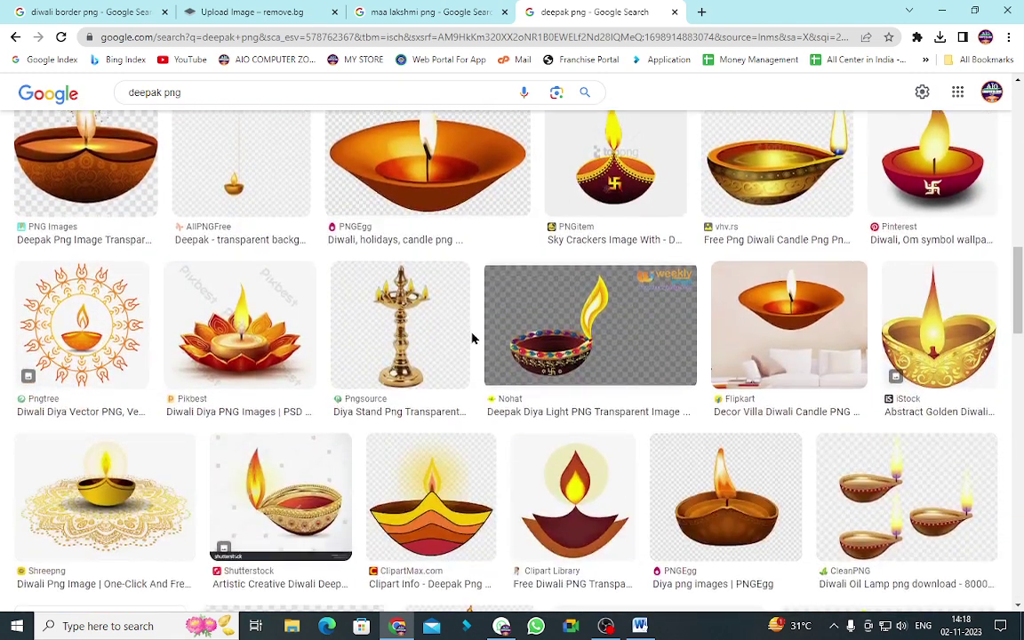
pyautogui.scroll(-2, 473, 340)
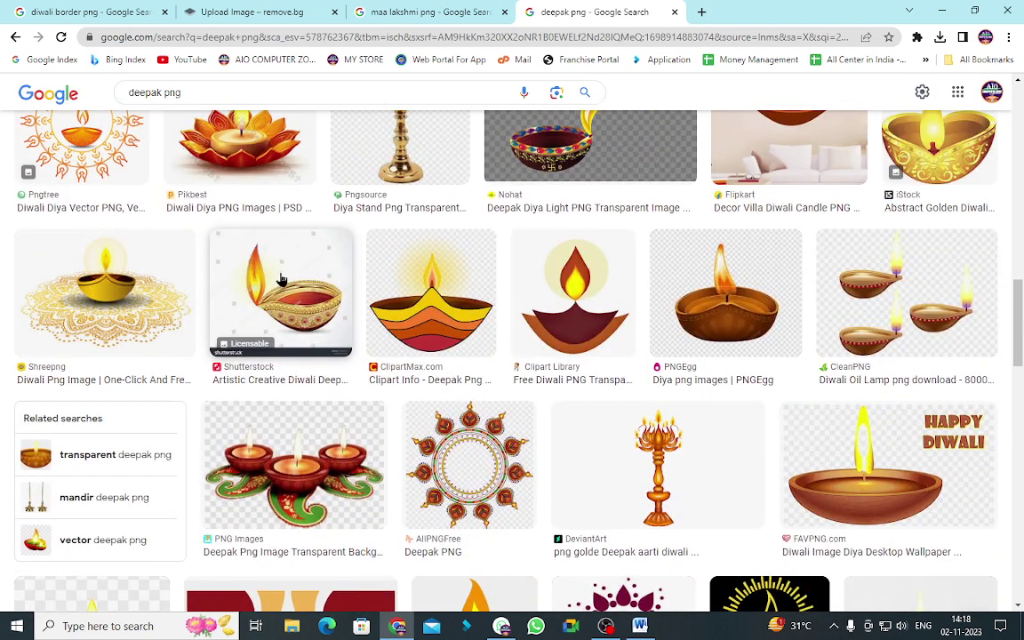
pyautogui.rightClick(282, 265)
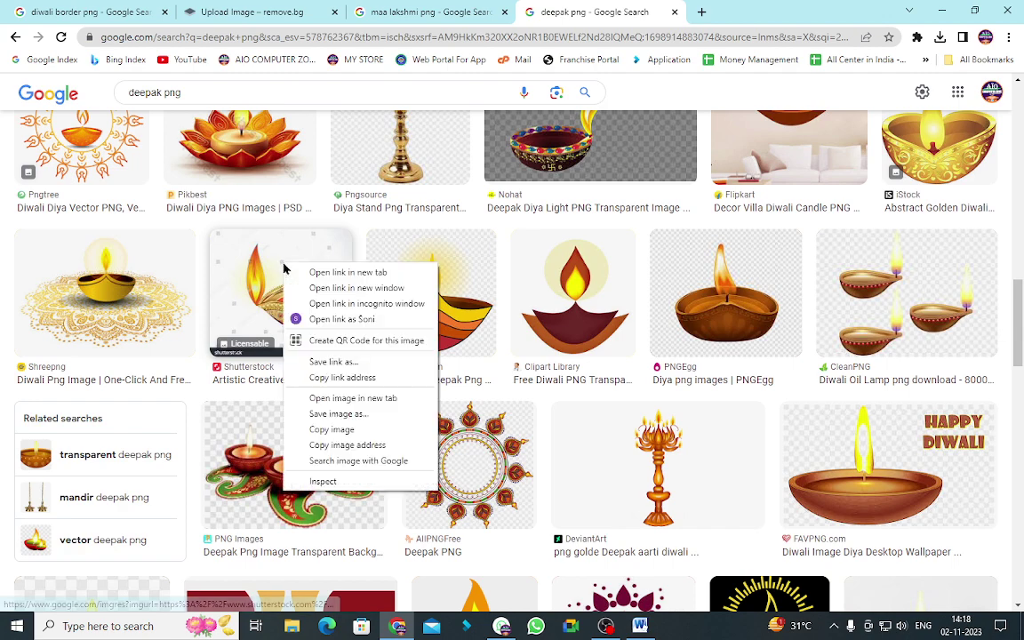
pyautogui.click(338, 415)
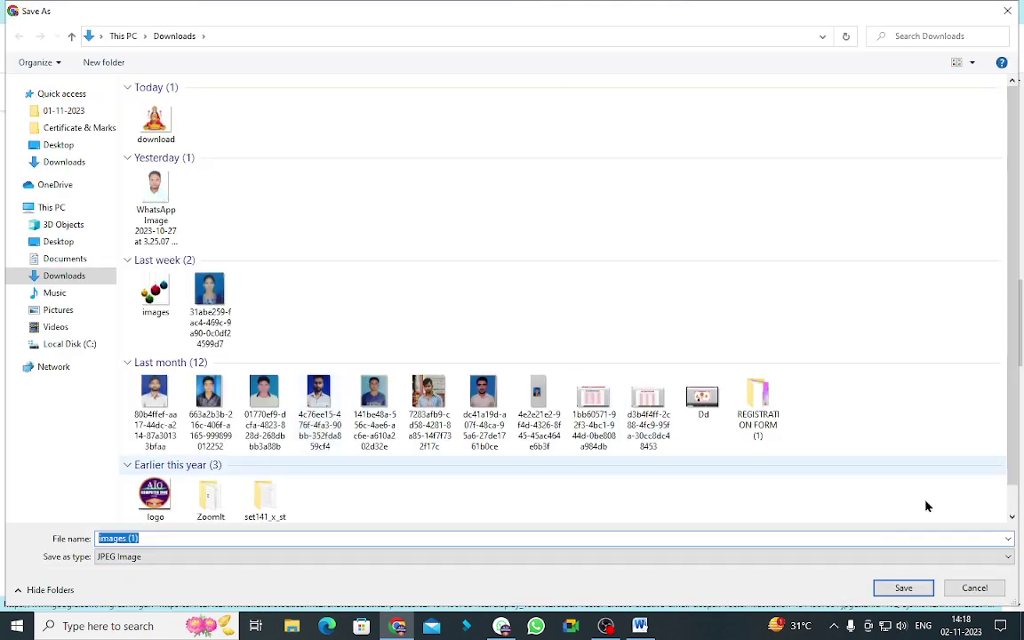
pyautogui.click(899, 591)
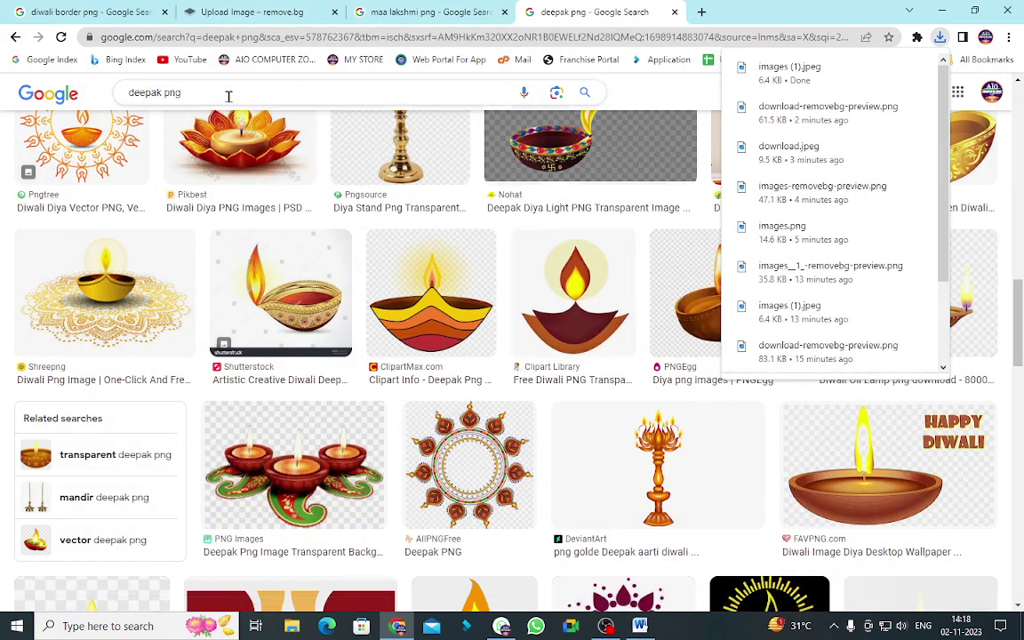
pyautogui.click(245, 18)
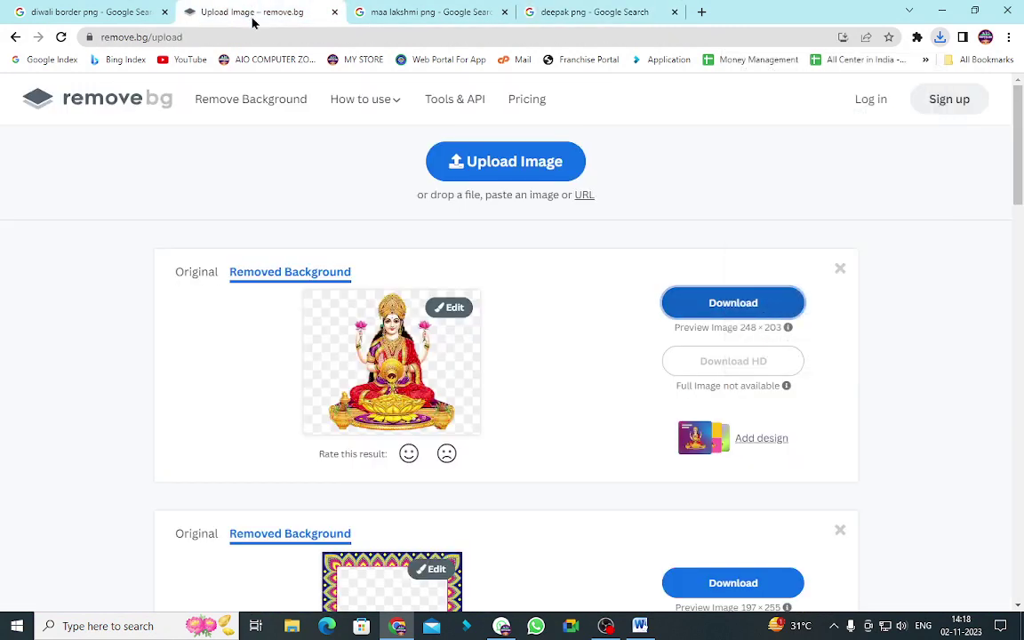
# - Upload images (1) to remove.bg, download images__1_-removebg-preview.png, and return to Word
pyautogui.click(532, 171)
pyautogui.doubleClick(160, 119)
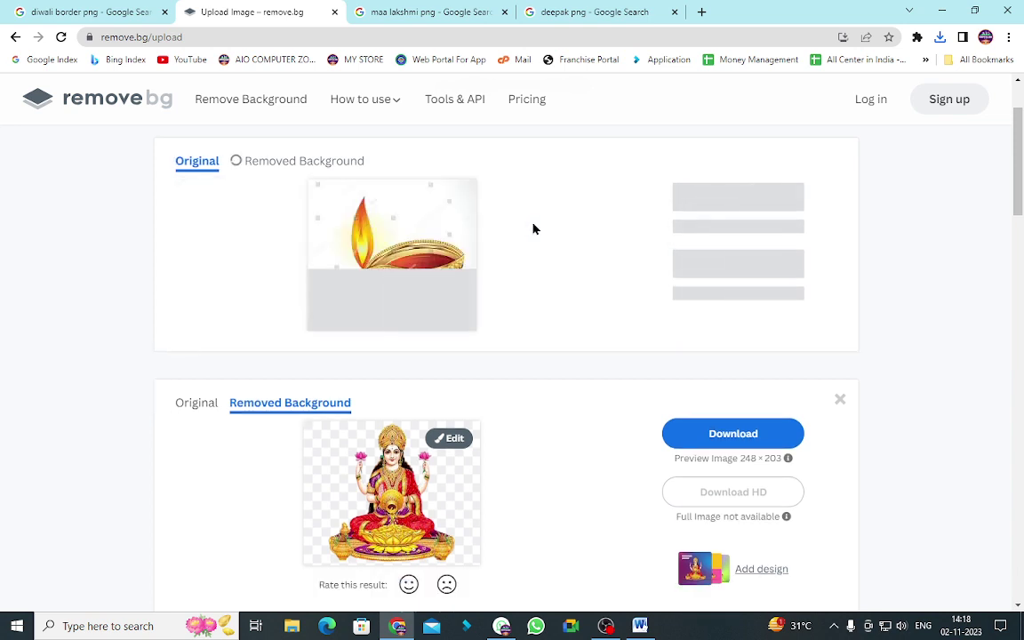
pyautogui.click(739, 196)
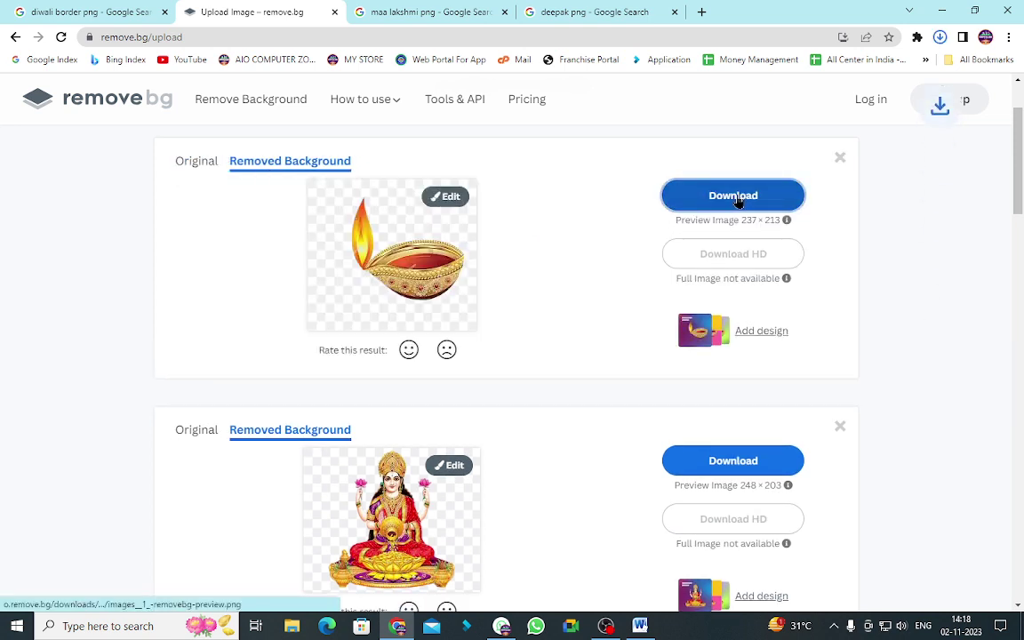
pyautogui.moveTo(640, 626)
pyautogui.click(658, 583)
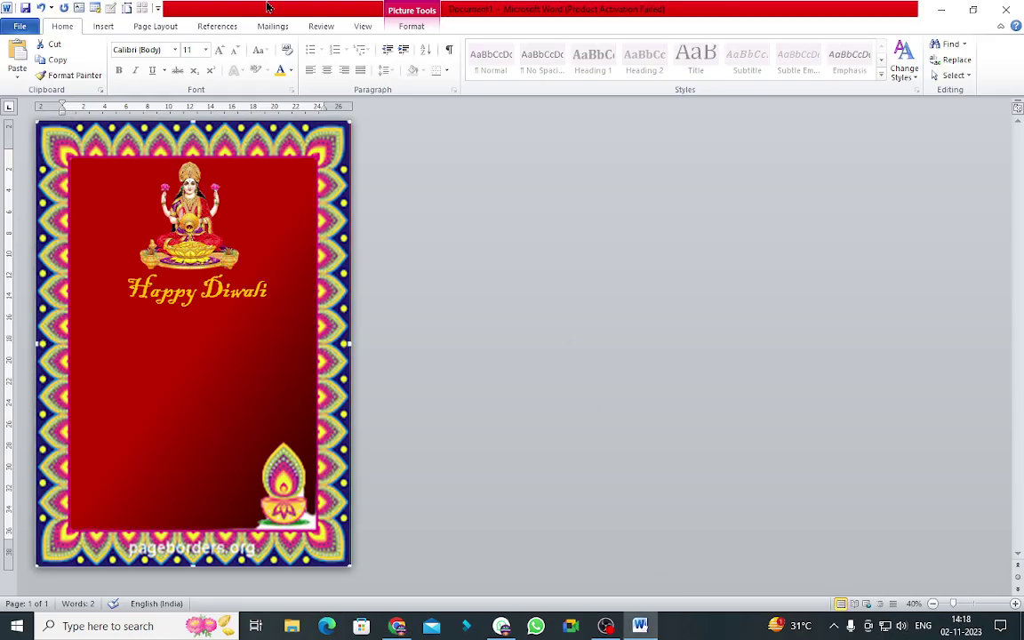
# - Insert images_1_-removebg-preview from Downloads and set it to float In Front of Text
pyautogui.click(104, 27)
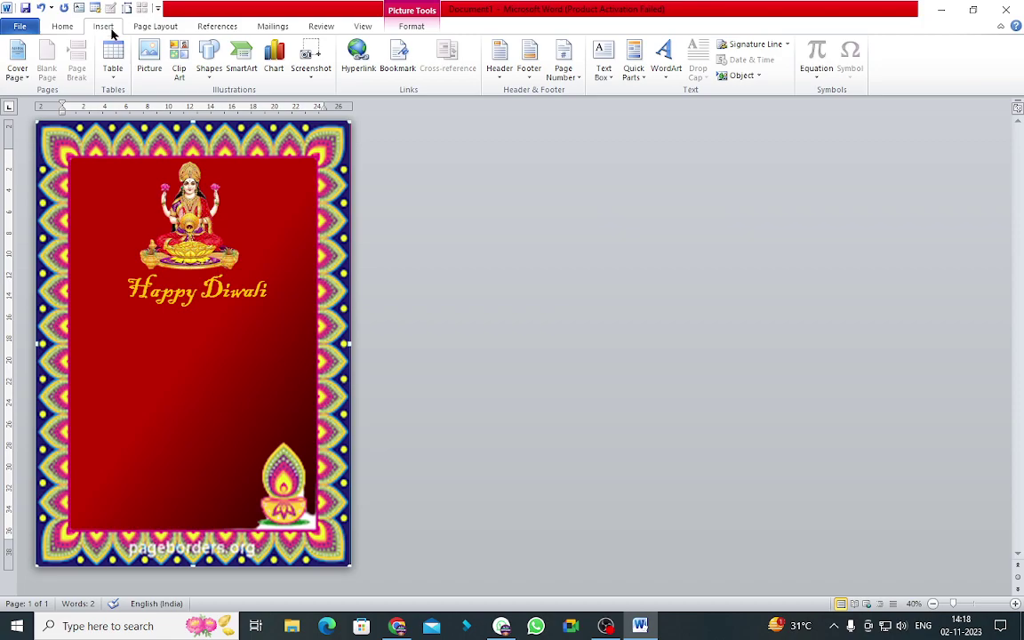
pyautogui.click(149, 55)
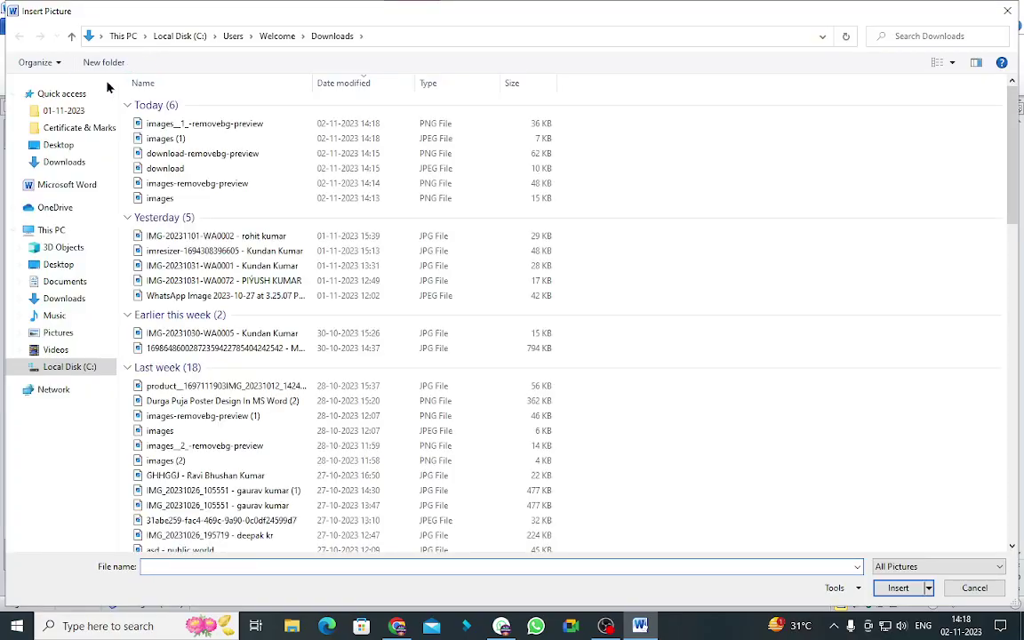
pyautogui.click(64, 162)
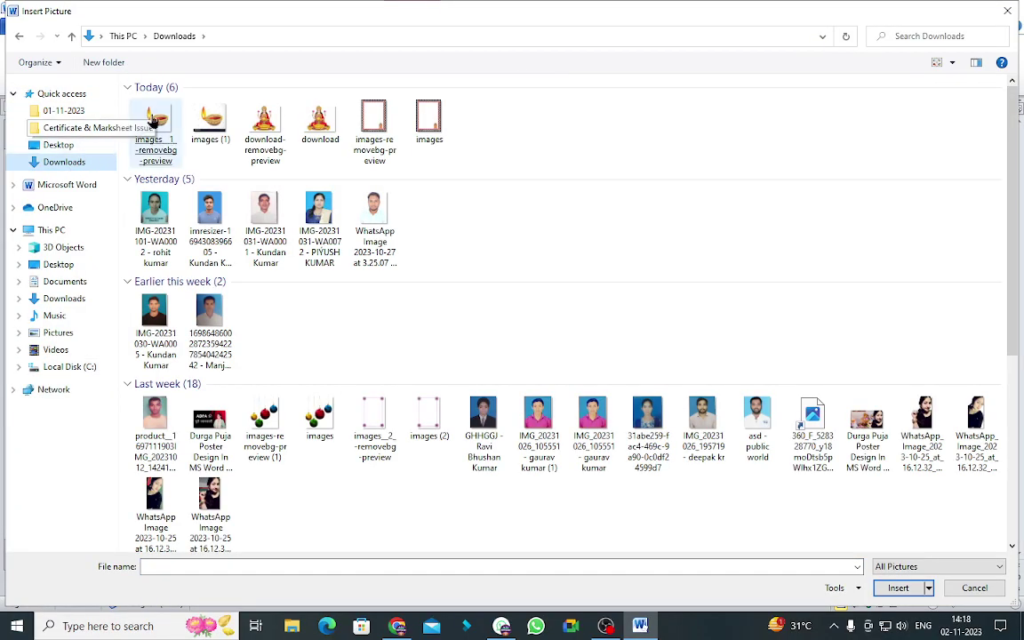
pyautogui.doubleClick(152, 120)
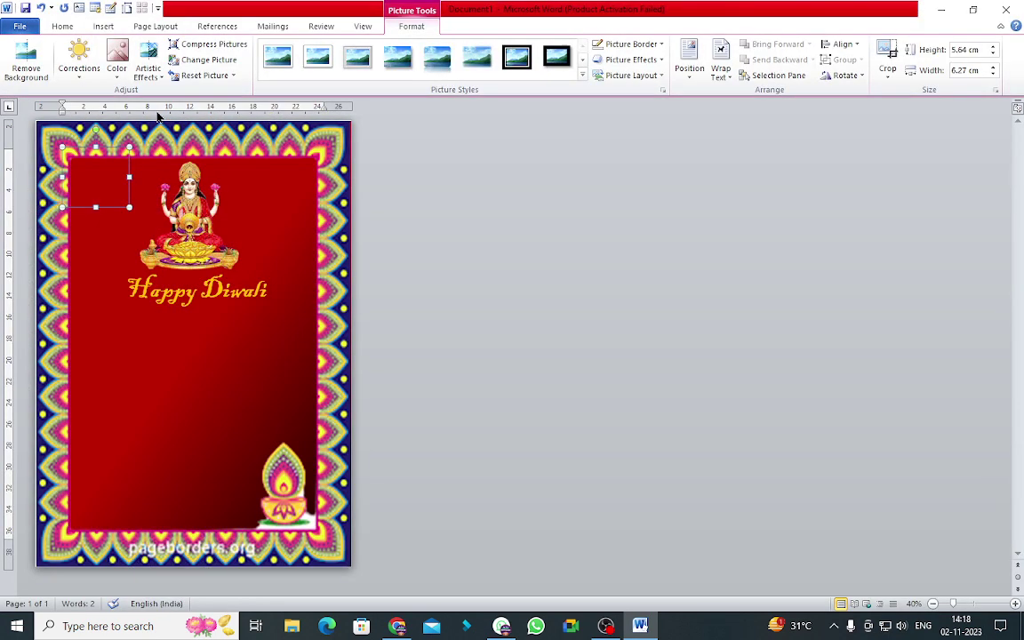
pyautogui.click(721, 70)
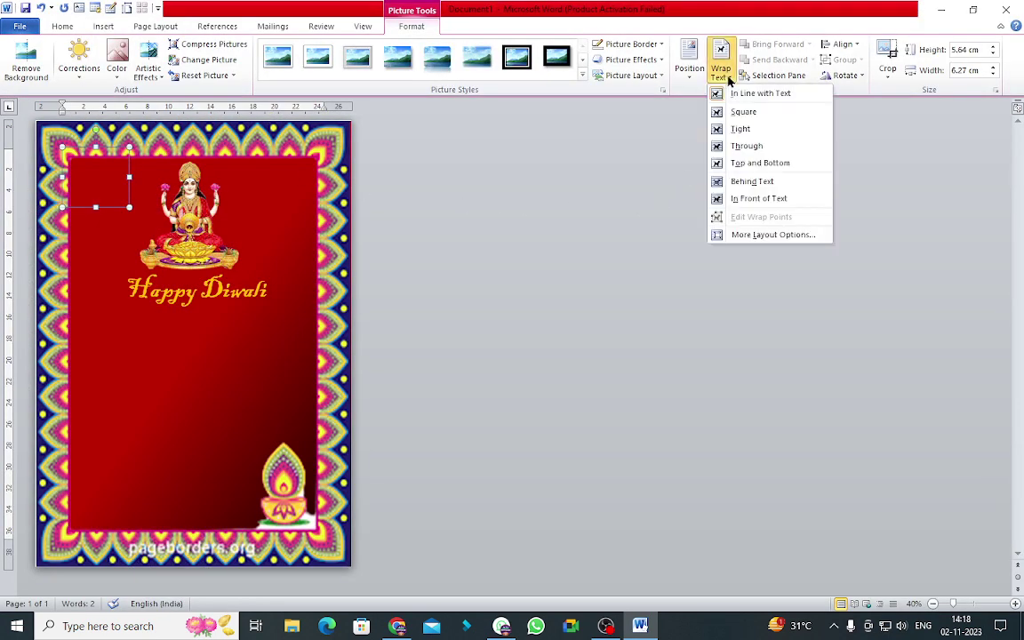
pyautogui.click(749, 199)
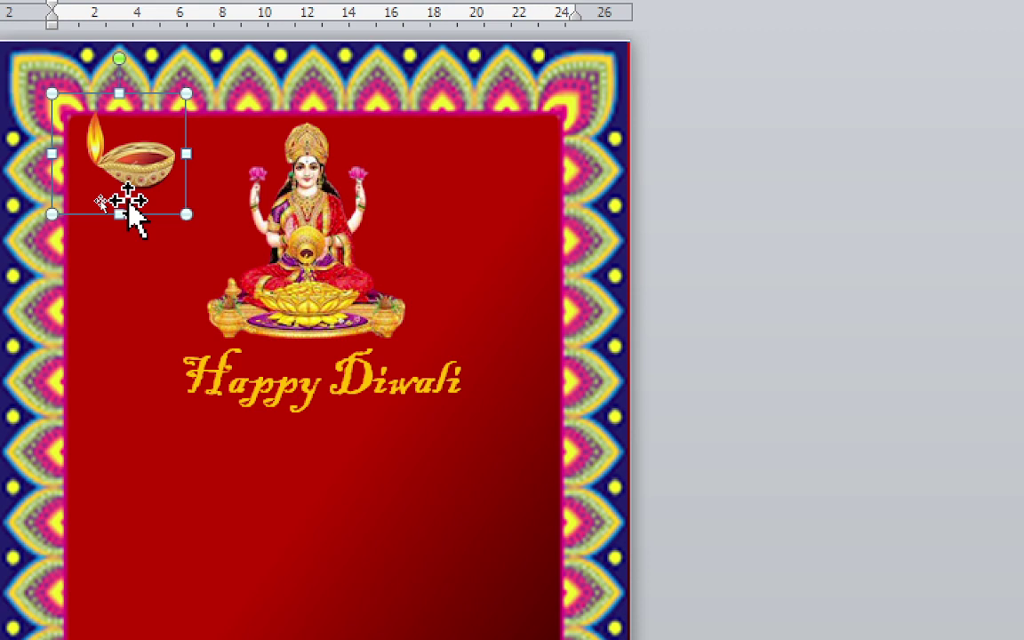
# - Ctrl-drag copies of the diya to form a column down the poster's left edge
pyautogui.moveTo(129, 203); pyautogui.dragTo(132, 205)
pyautogui.moveTo(132, 204); pyautogui.dragTo(129, 268)
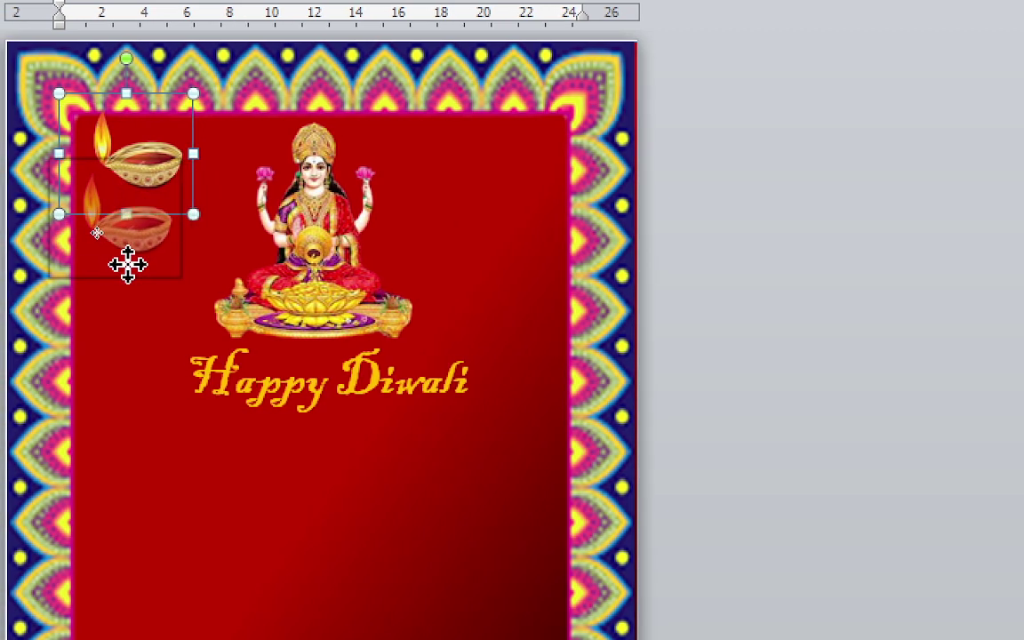
pyautogui.moveTo(128, 268); pyautogui.dragTo(134, 265)
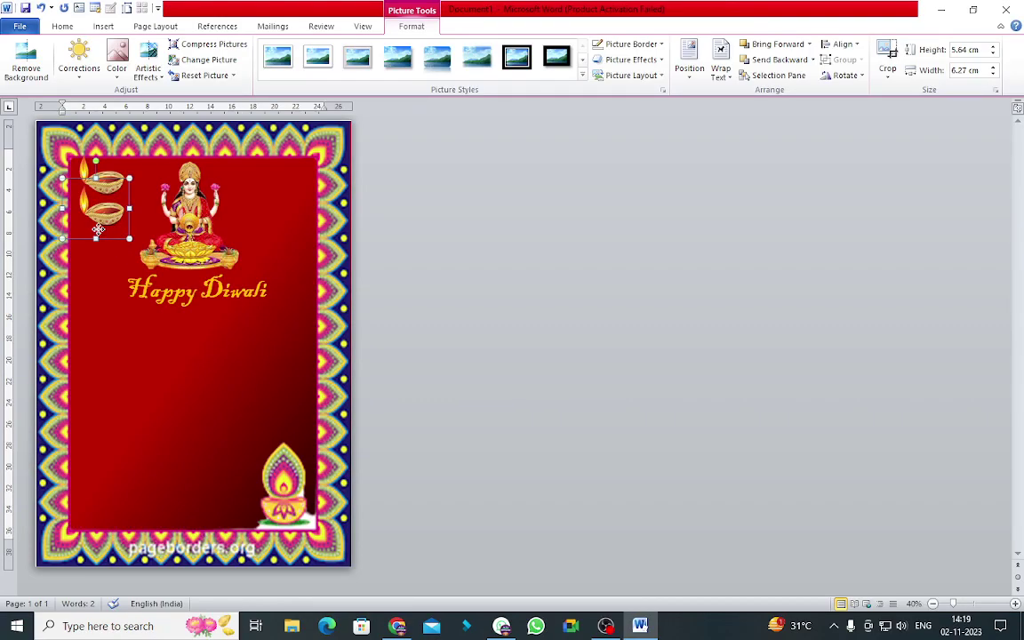
pyautogui.moveTo(98, 229); pyautogui.dragTo(89, 535)
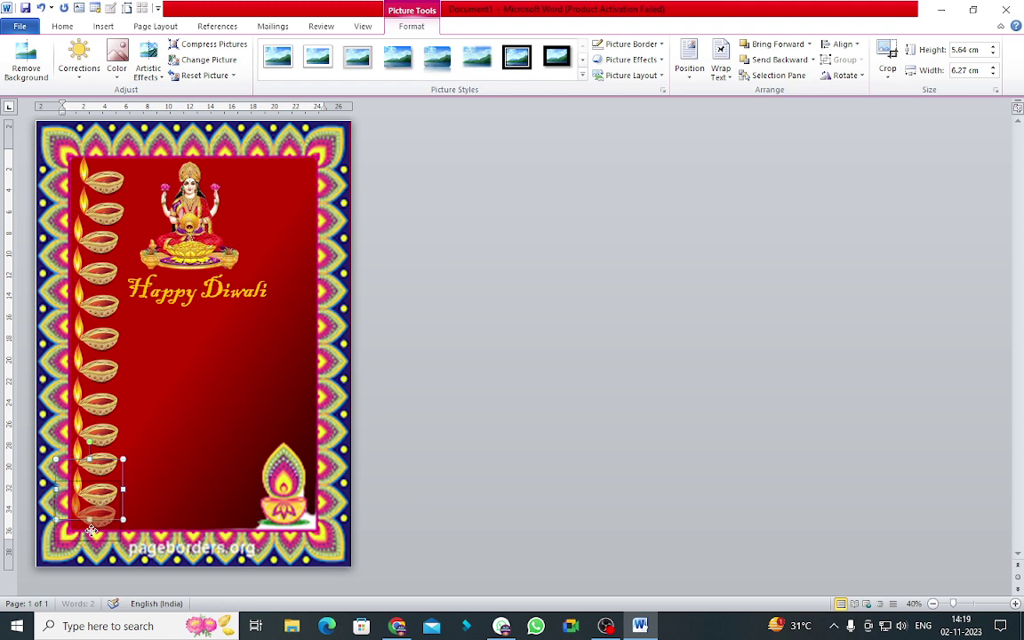
# - Move the bottom diya up to close the gap in the left diya column, then return to Chrome
pyautogui.click(173, 475)
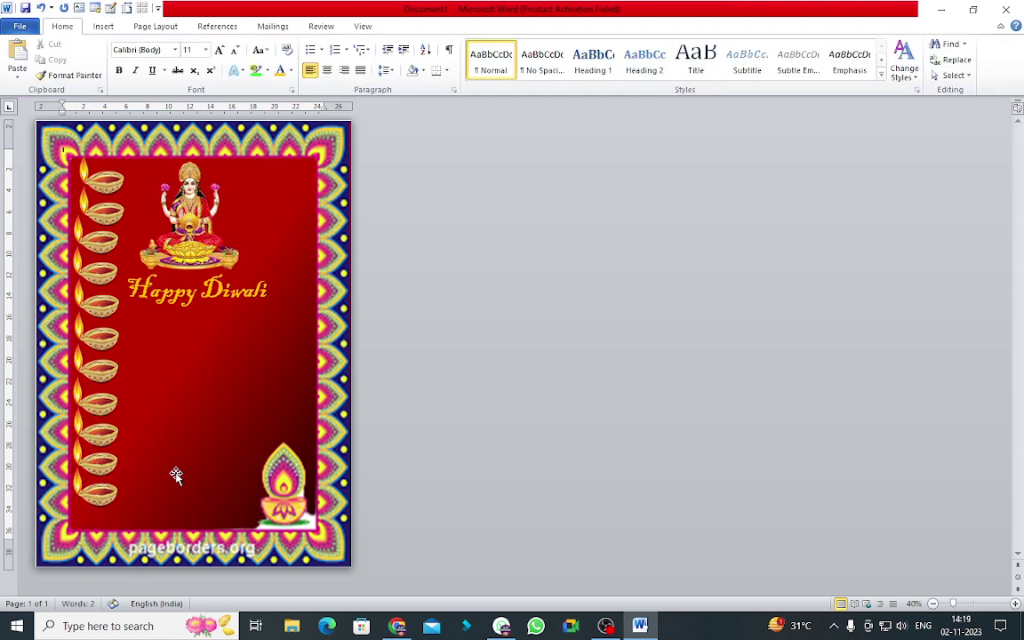
pyautogui.click(100, 498)
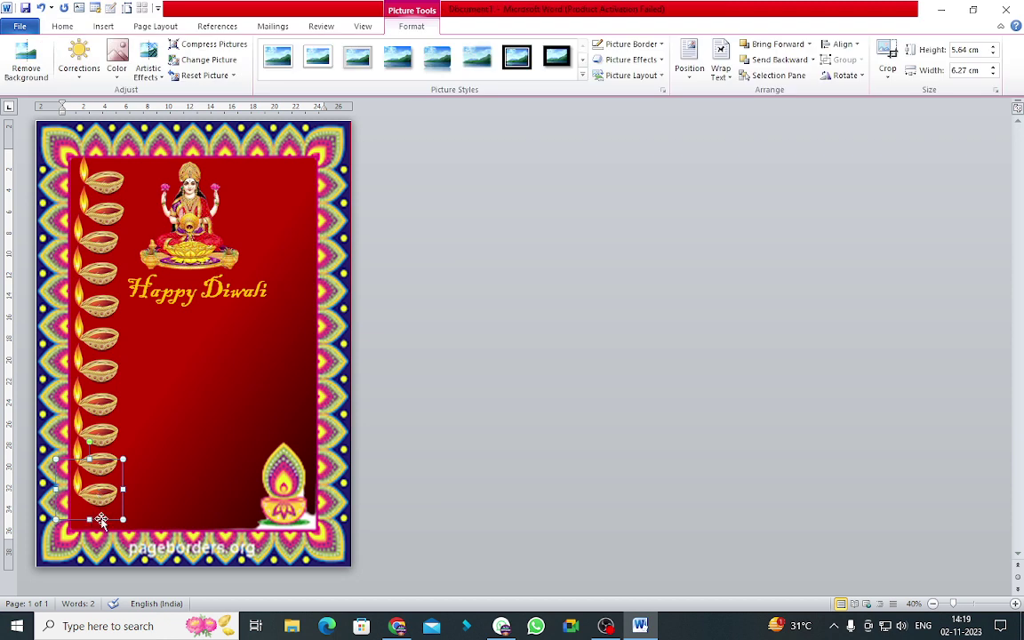
pyautogui.moveTo(101, 519); pyautogui.dragTo(100, 458)
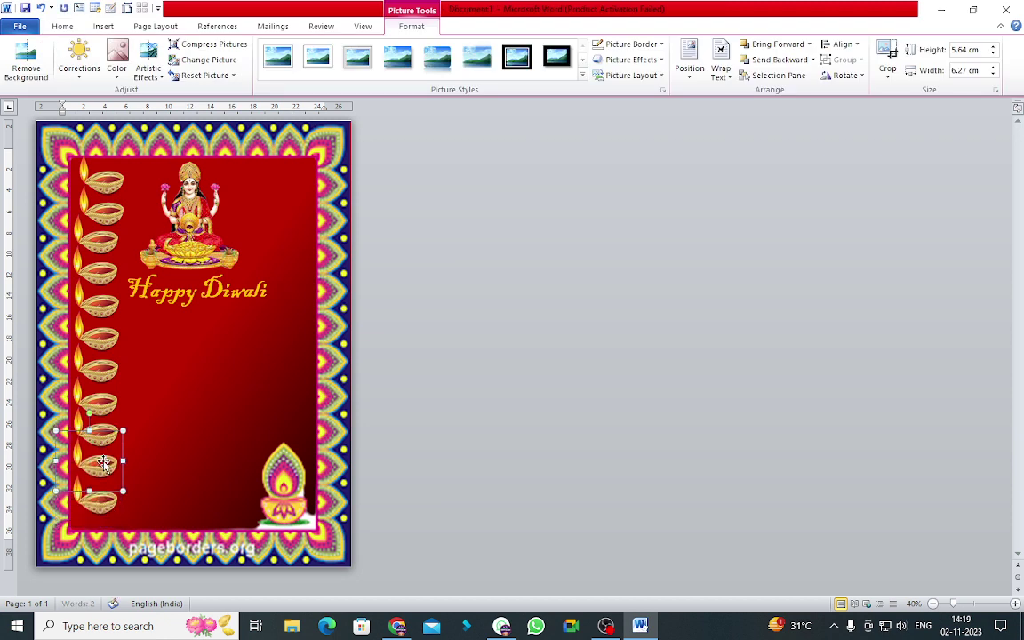
pyautogui.moveTo(104, 462); pyautogui.dragTo(105, 464)
pyautogui.click(250, 382)
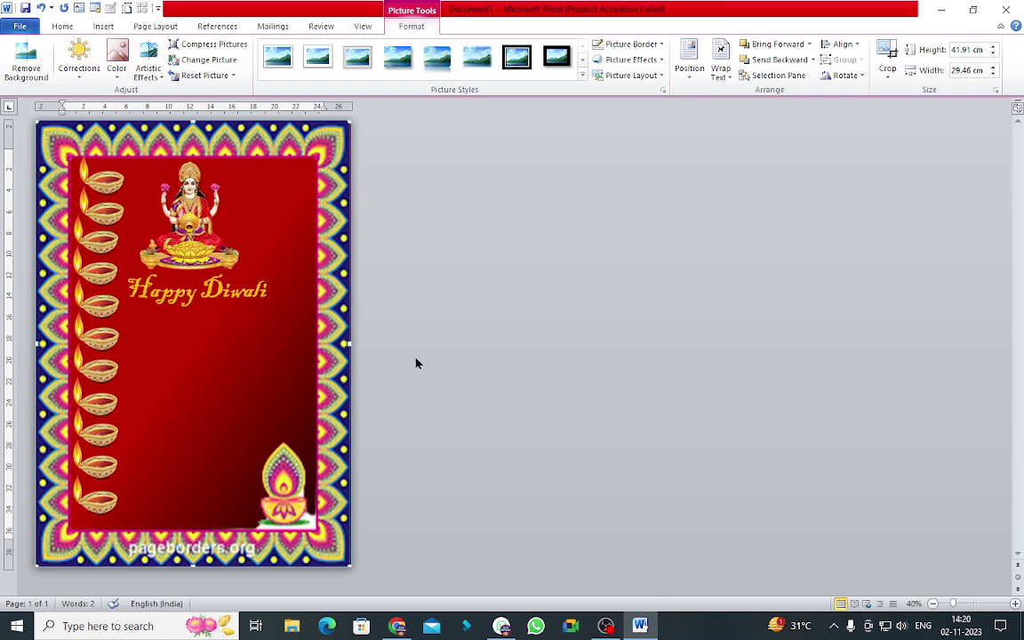
pyautogui.click(398, 625)
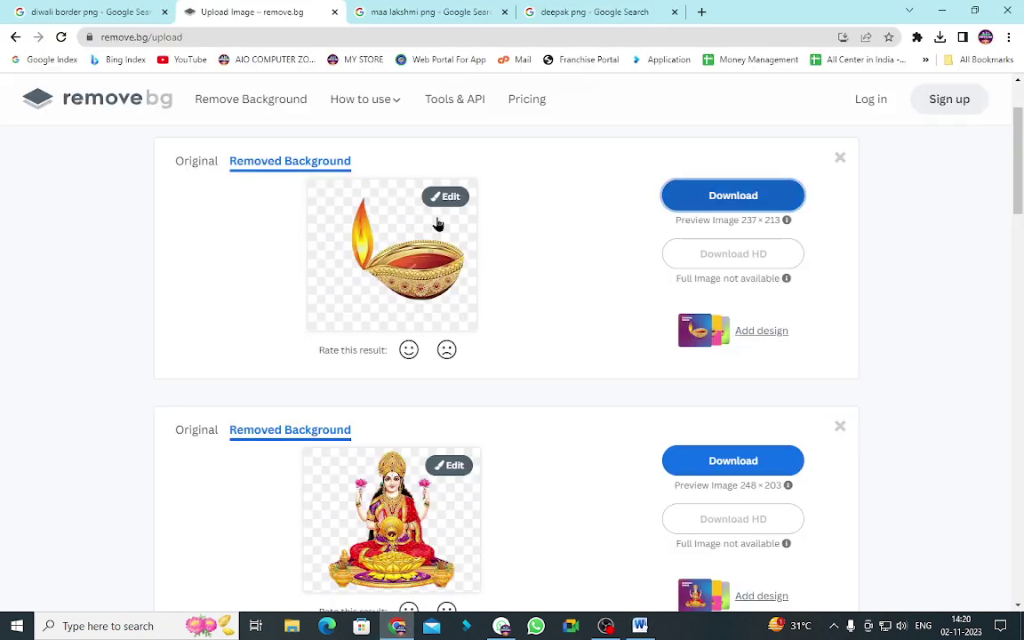
# - Search Google Images for 'Maa lakshmi Charan image' in a new tab and browse the results
pyautogui.click(701, 11)
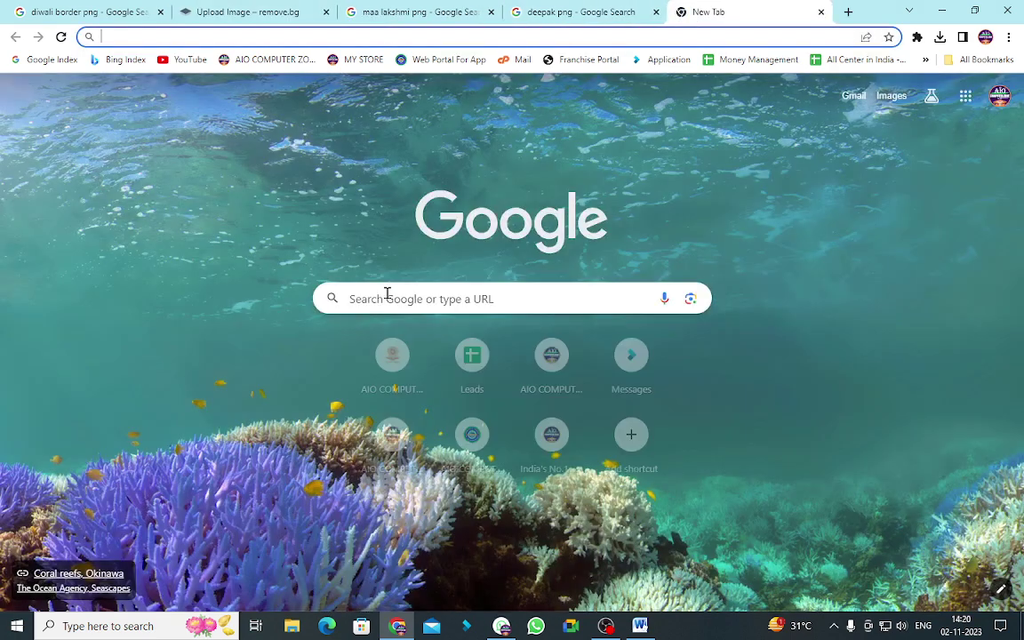
pyautogui.click(386, 293)
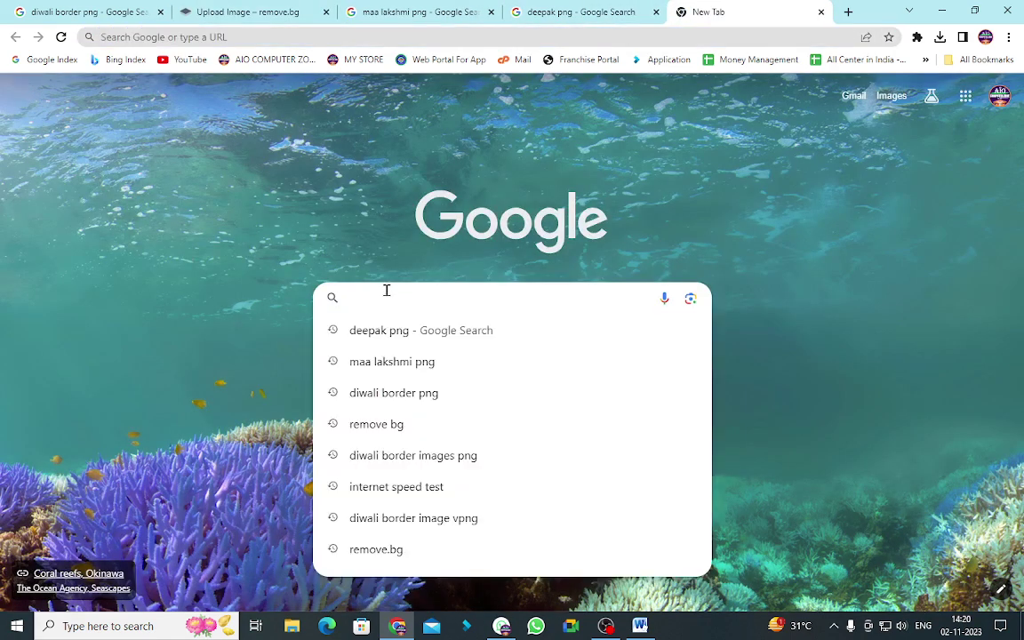
pyautogui.write('Maa laks')
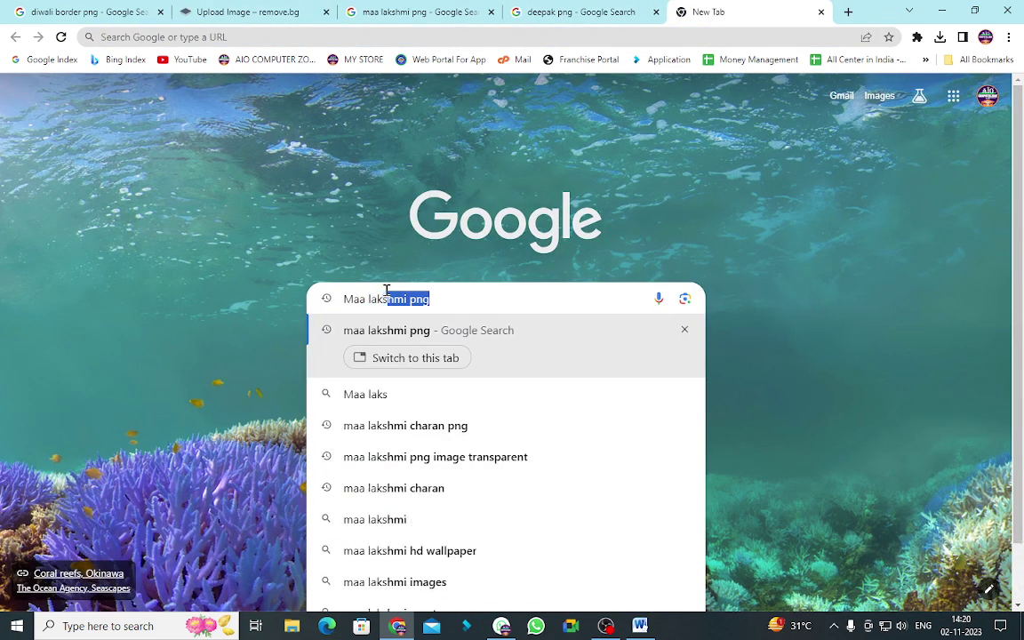
pyautogui.write('hmi C')
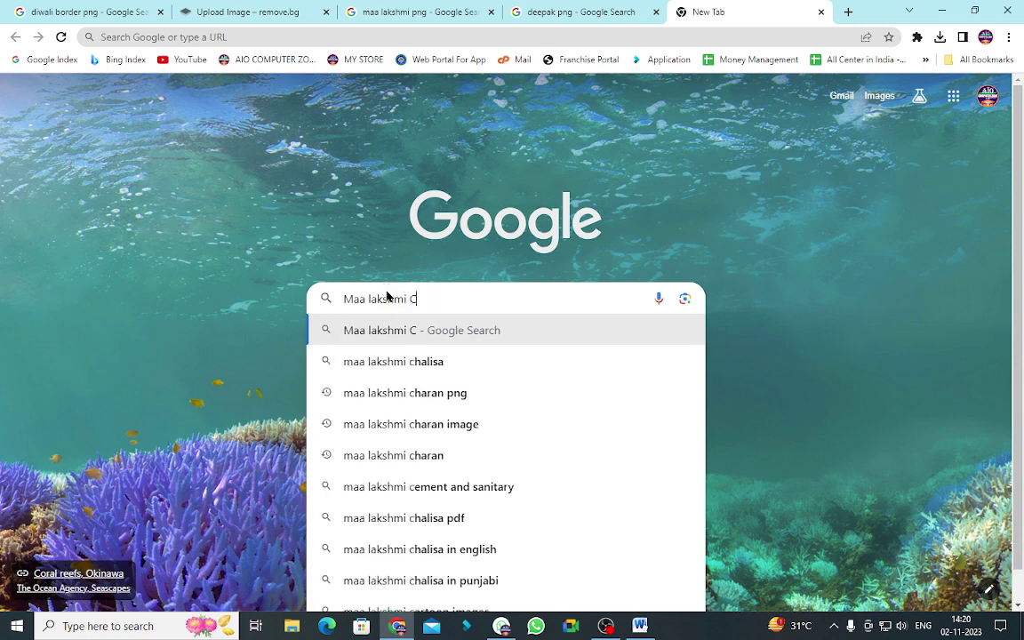
pyautogui.write('haran ')
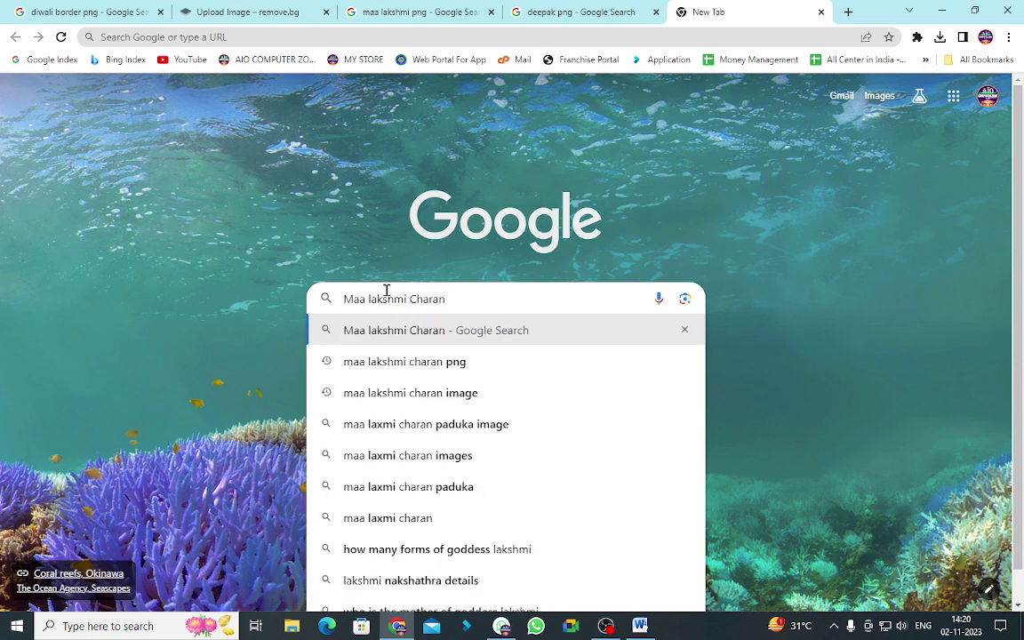
pyautogui.write('imag')
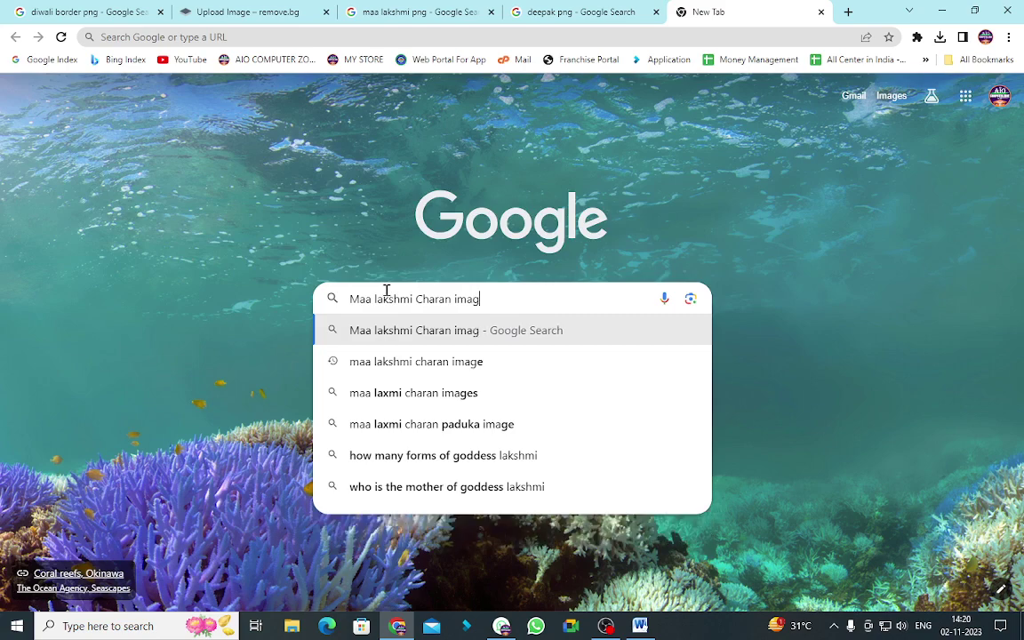
pyautogui.write('e')
pyautogui.press('Return')
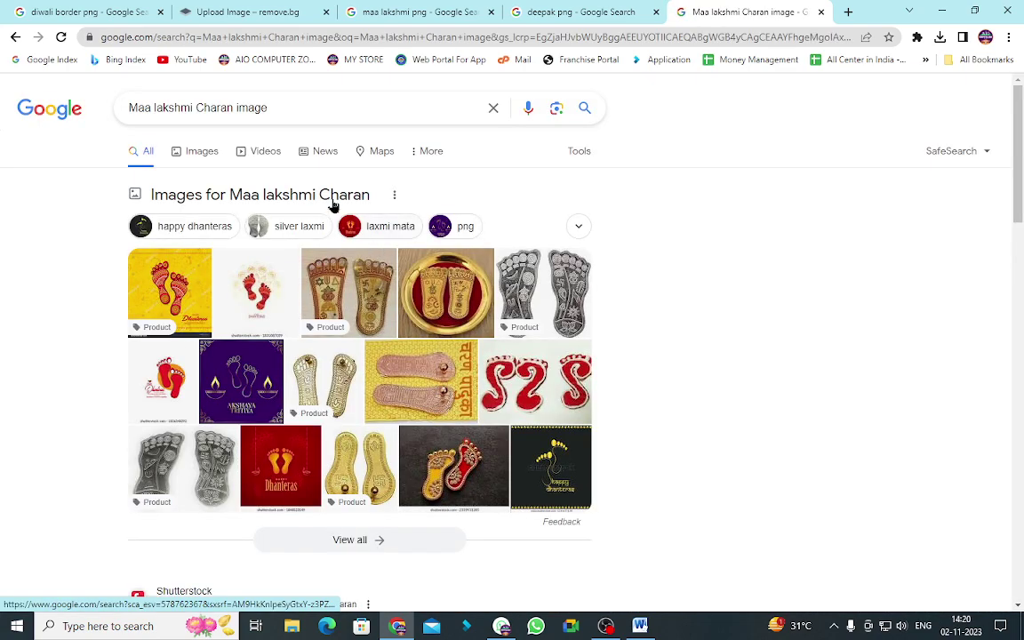
pyautogui.click(202, 152)
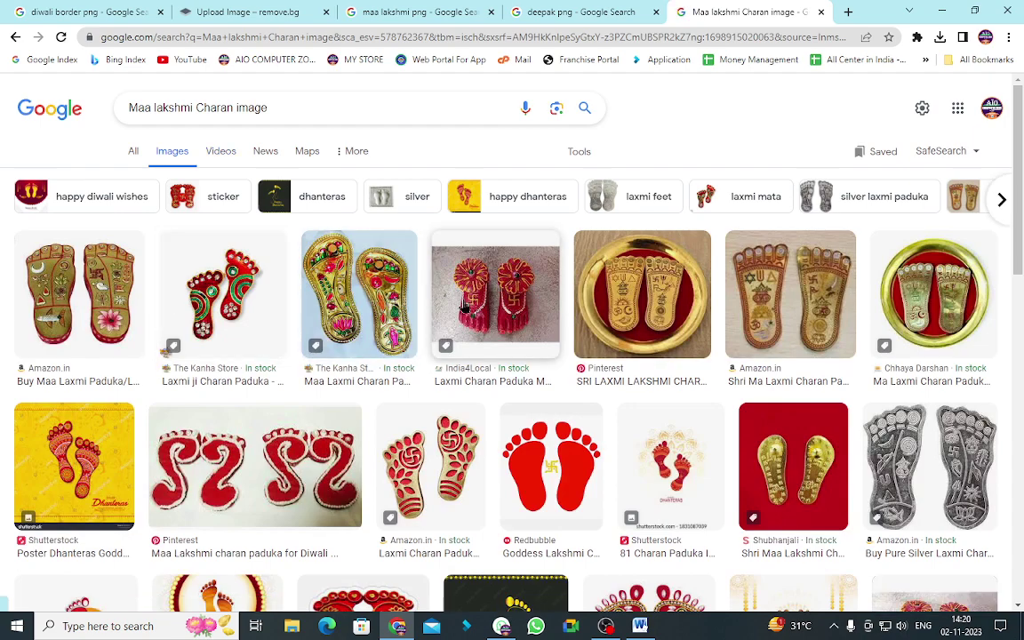
pyautogui.scroll(-2, 418, 275)
pyautogui.scroll(-2, 400, 299)
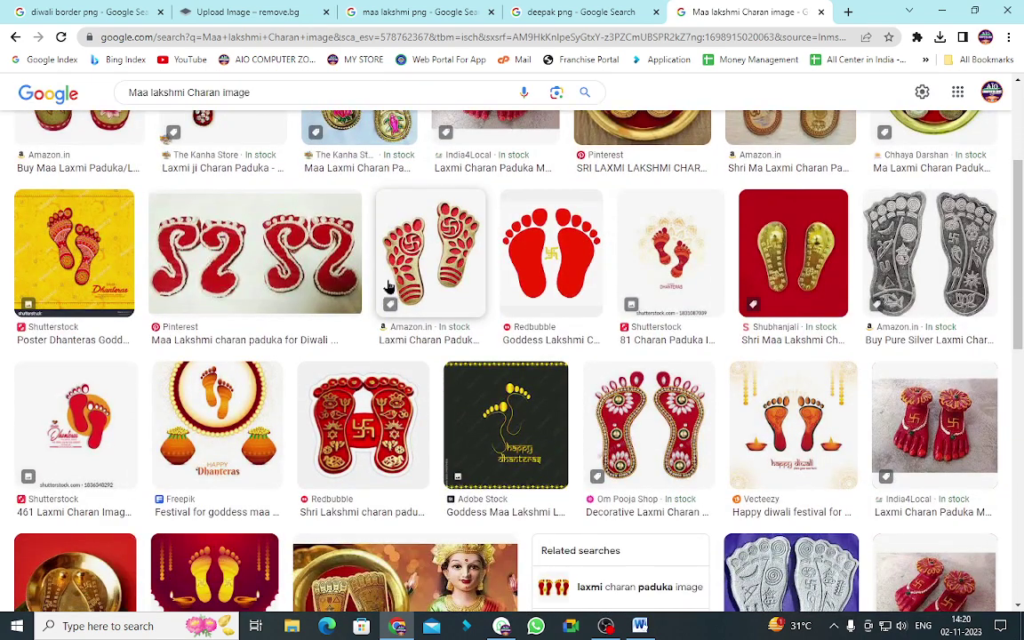
pyautogui.scroll(-2, 388, 279)
pyautogui.scroll(-2, 397, 268)
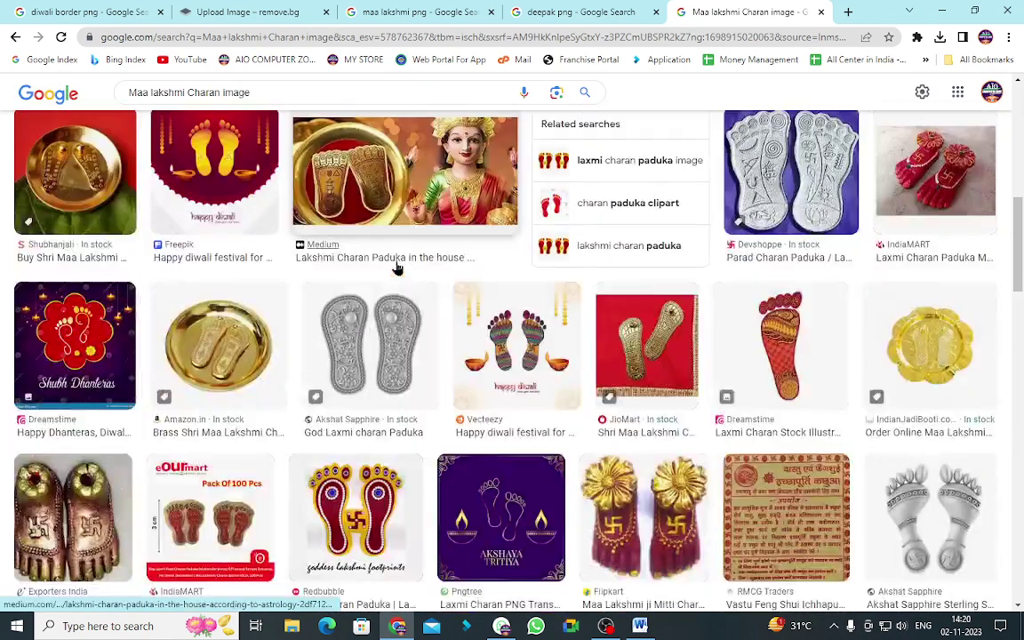
pyautogui.scroll(-2, 396, 268)
pyautogui.scroll(-2, 398, 268)
pyautogui.scroll(-1, 399, 268)
pyautogui.scroll(-1, 400, 266)
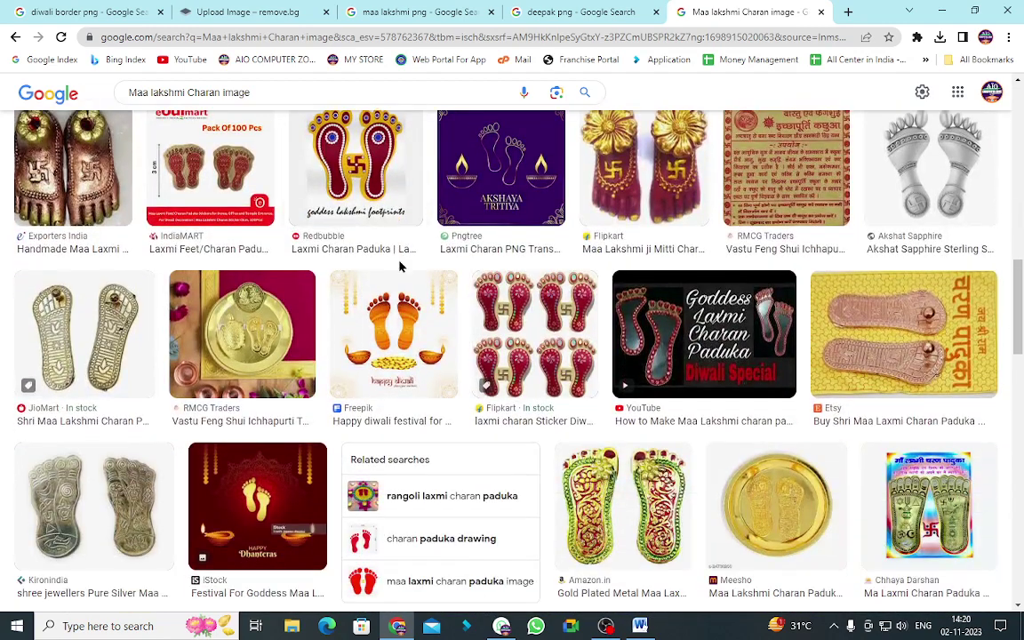
pyautogui.scroll(-4, 400, 267)
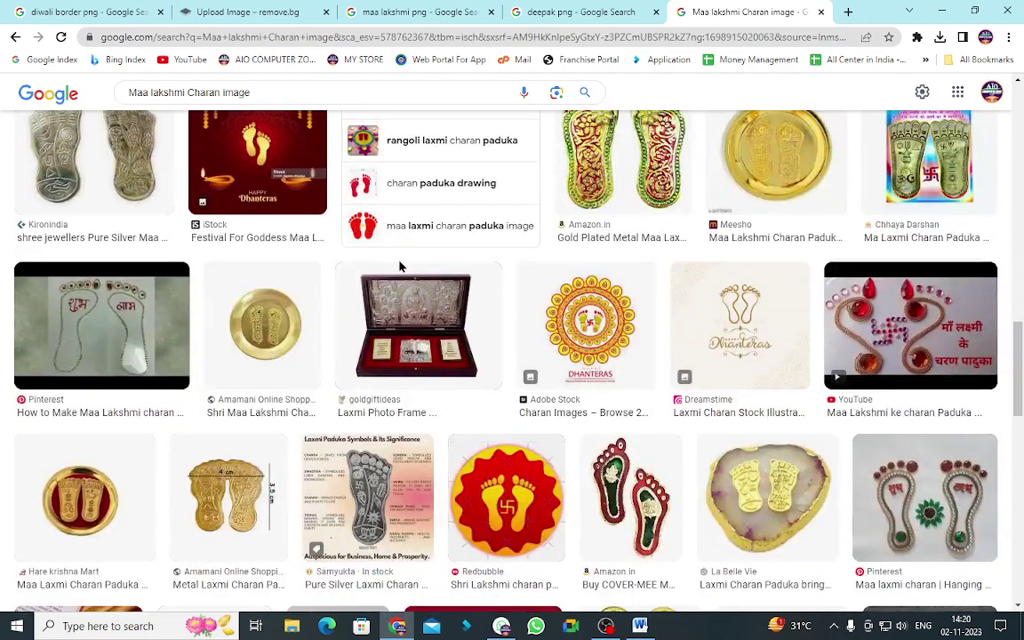
pyautogui.scroll(4, 399, 266)
pyautogui.scroll(4, 400, 267)
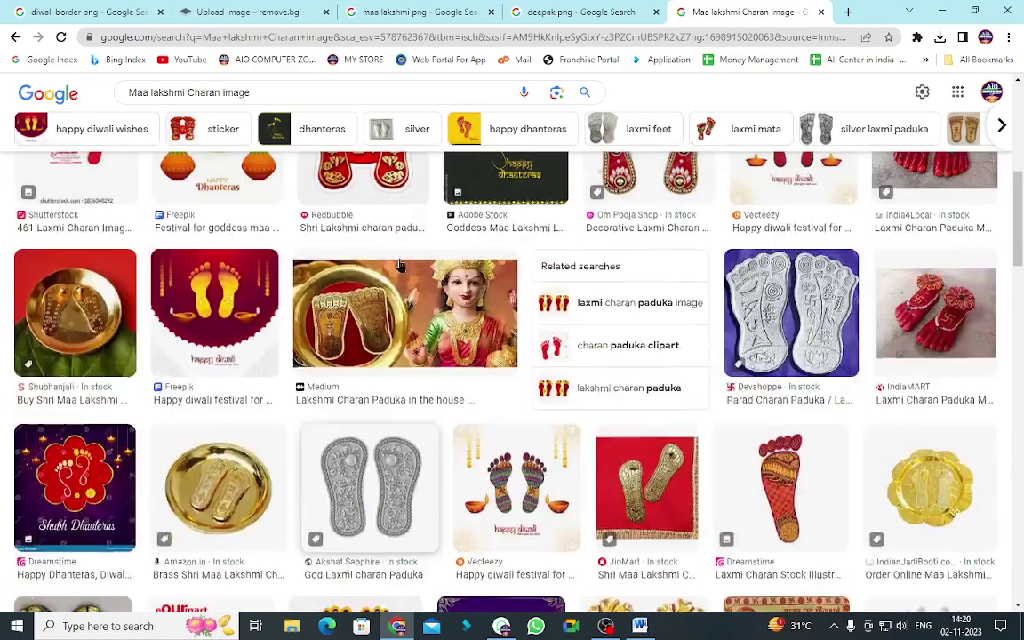
pyautogui.scroll(4, 399, 267)
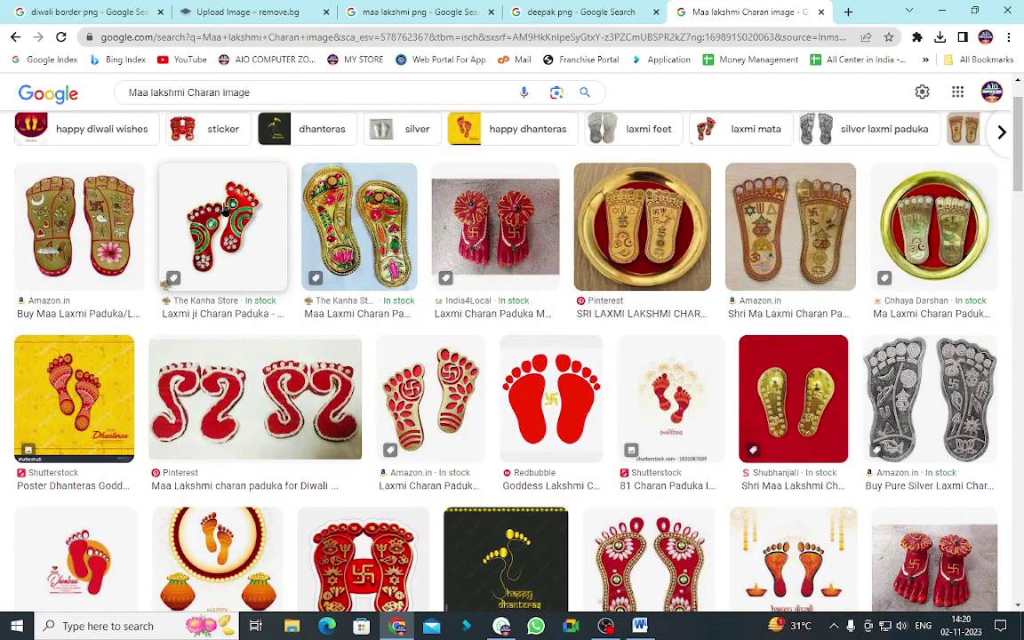
# - Save the red and yellow footprint pictures to Downloads as download (1) and download (2)
pyautogui.rightClick(231, 201)
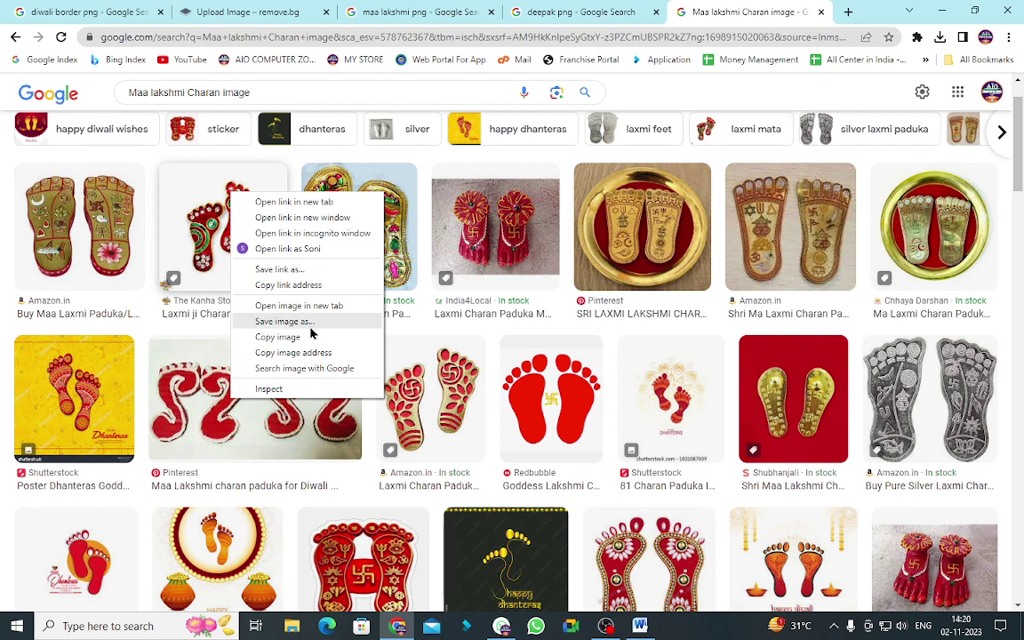
pyautogui.click(298, 323)
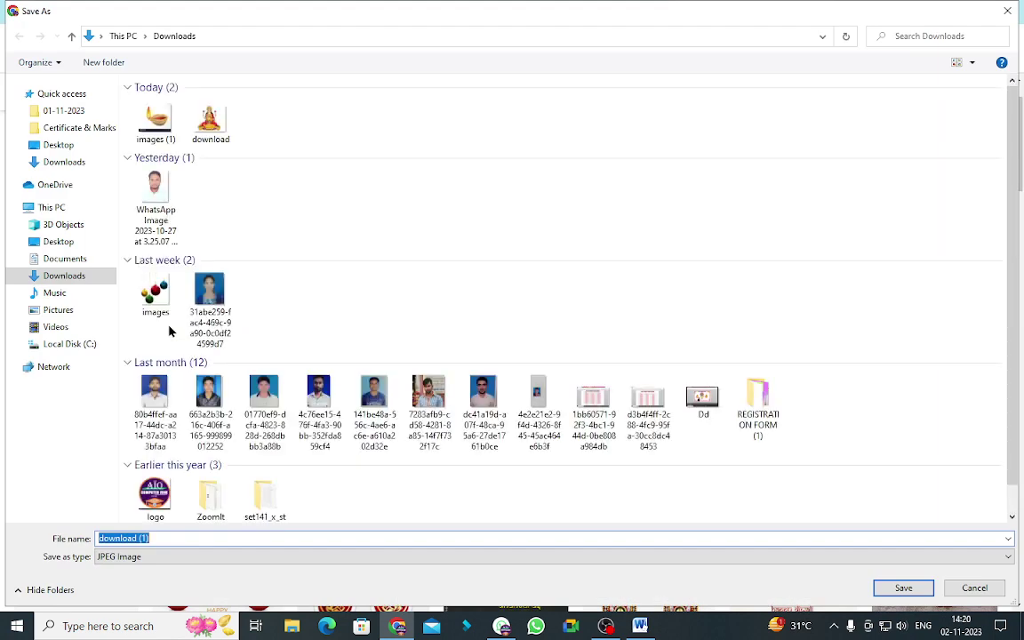
pyautogui.click(903, 587)
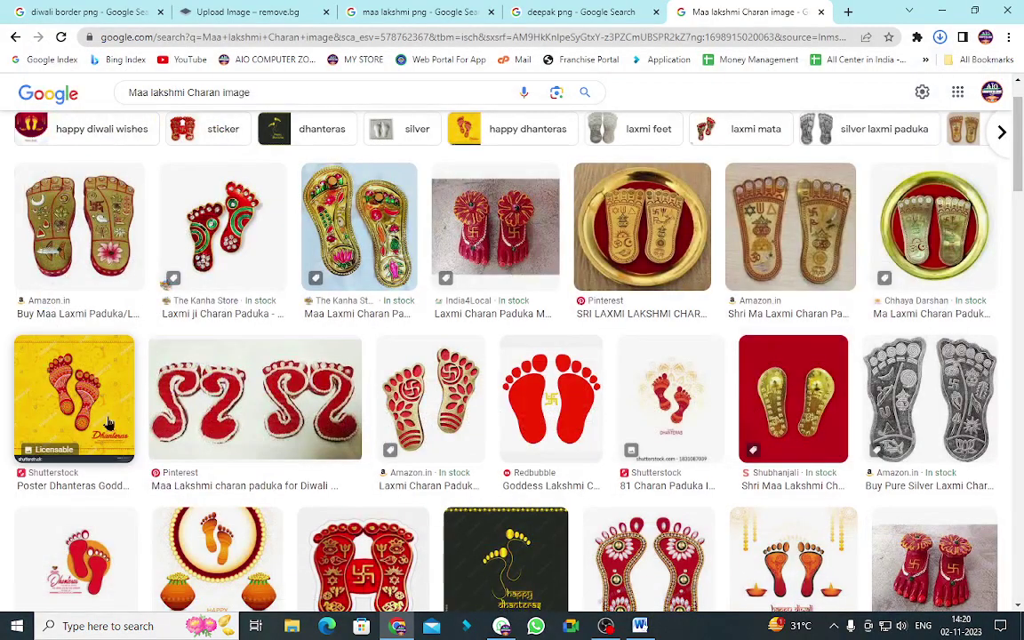
pyautogui.rightClick(69, 391)
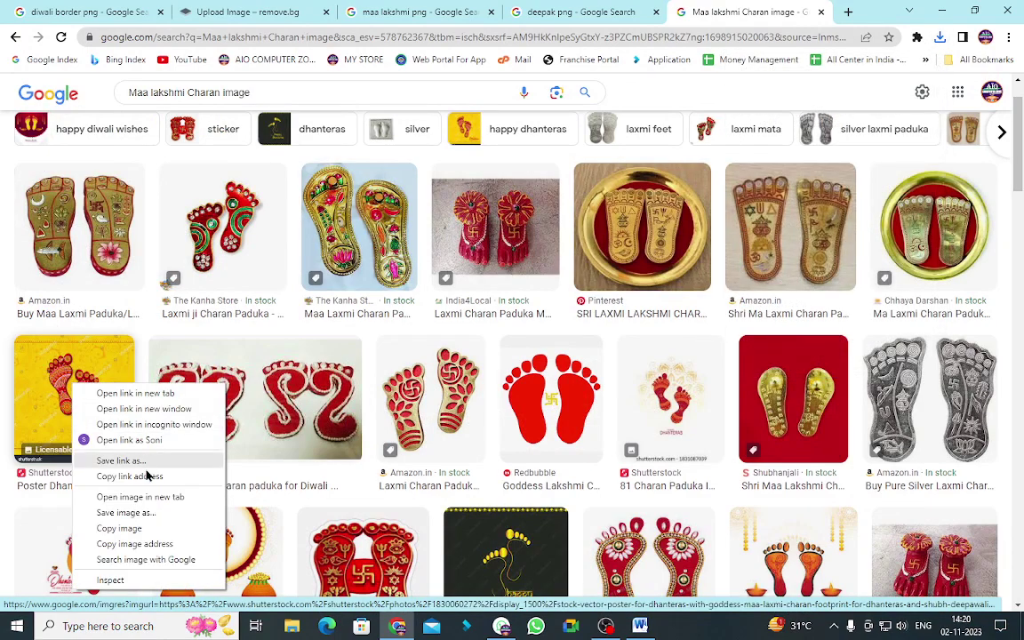
pyautogui.click(145, 514)
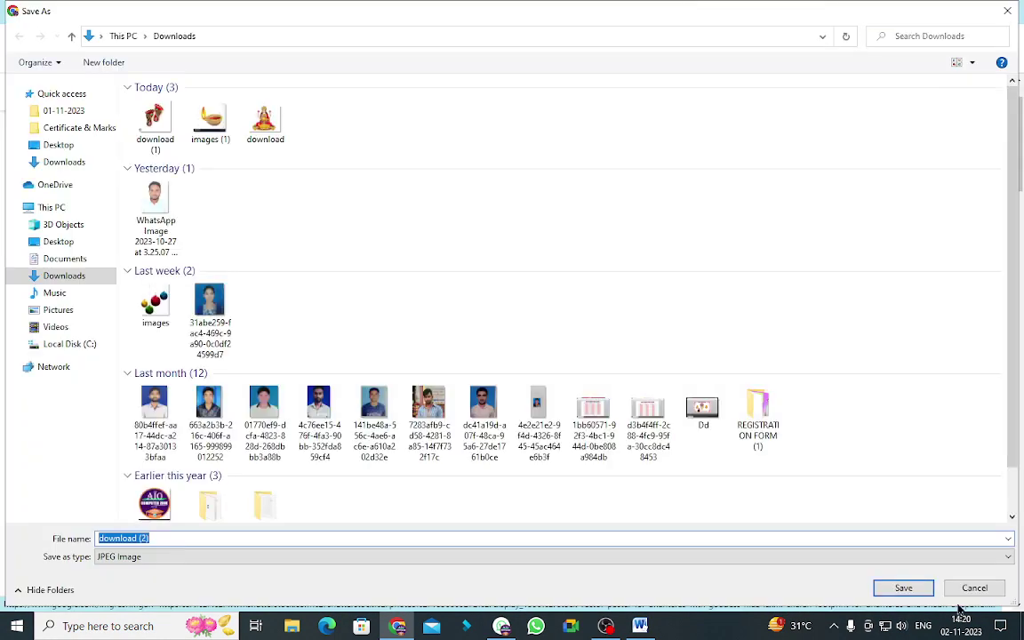
pyautogui.click(905, 587)
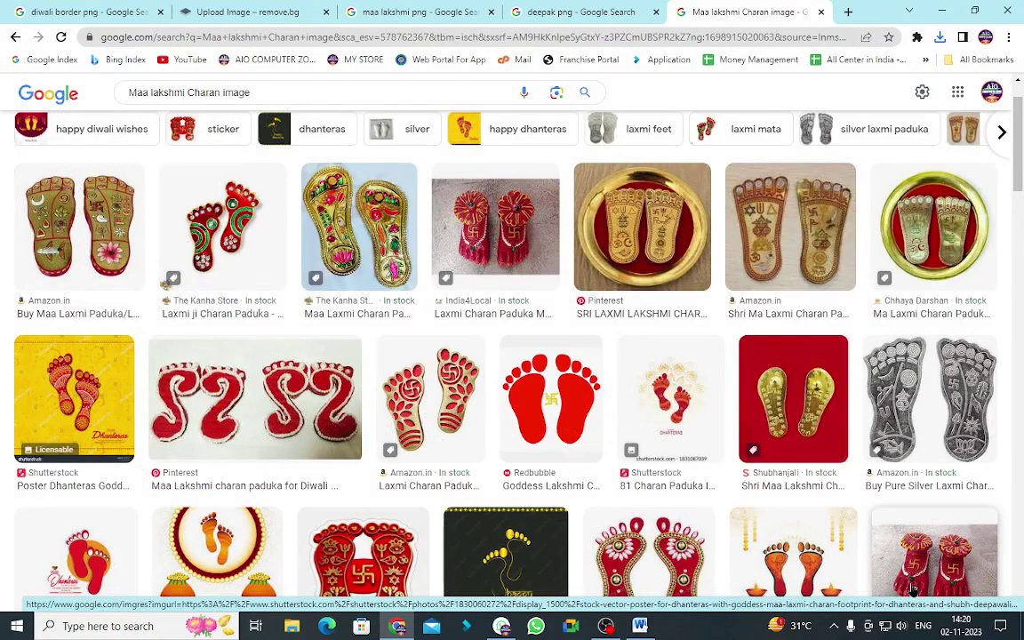
# - Remove the background from download (2) on remove.bg, download the cut-out, and return to Word
pyautogui.click(235, 12)
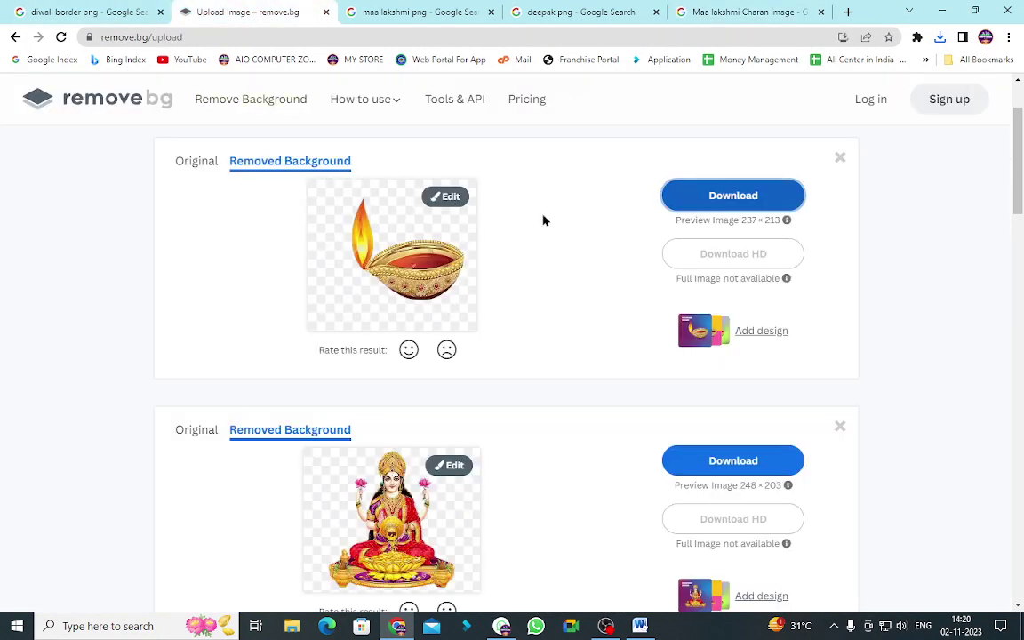
pyautogui.scroll(2, 547, 223)
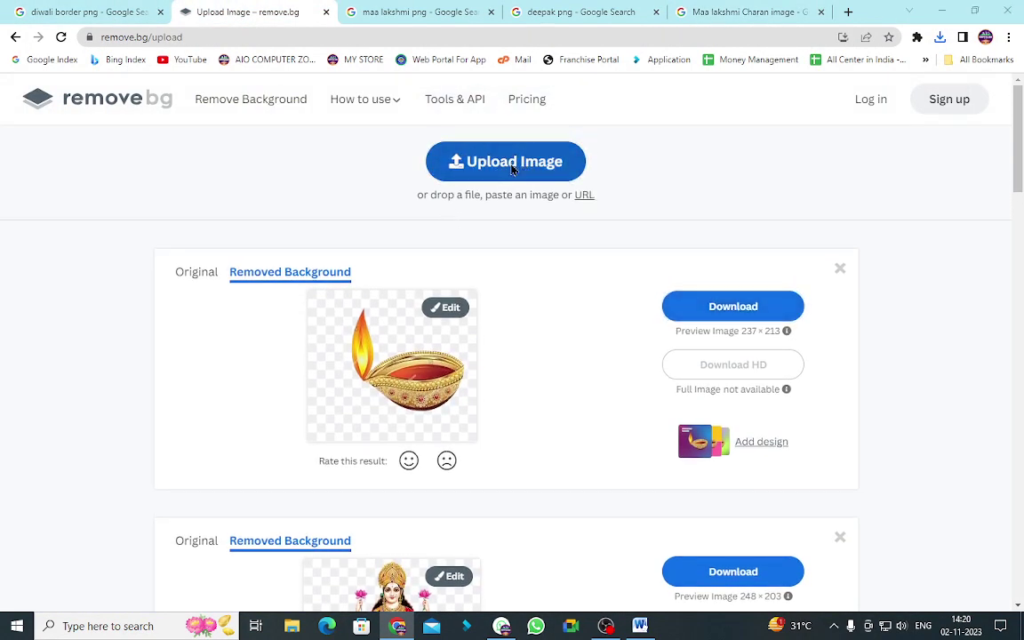
pyautogui.click(512, 169)
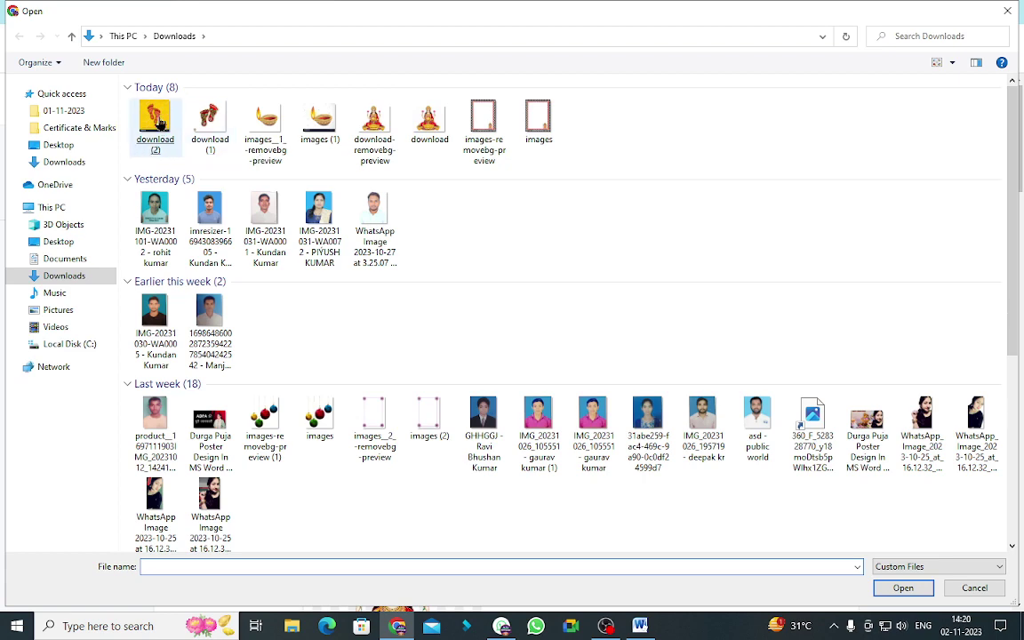
pyautogui.doubleClick(155, 122)
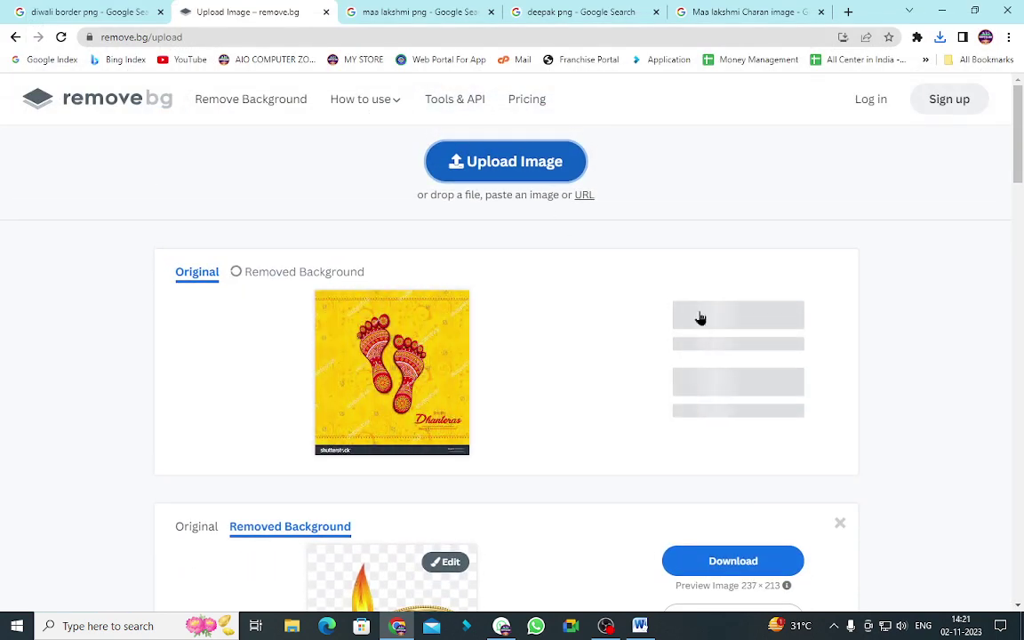
pyautogui.click(697, 311)
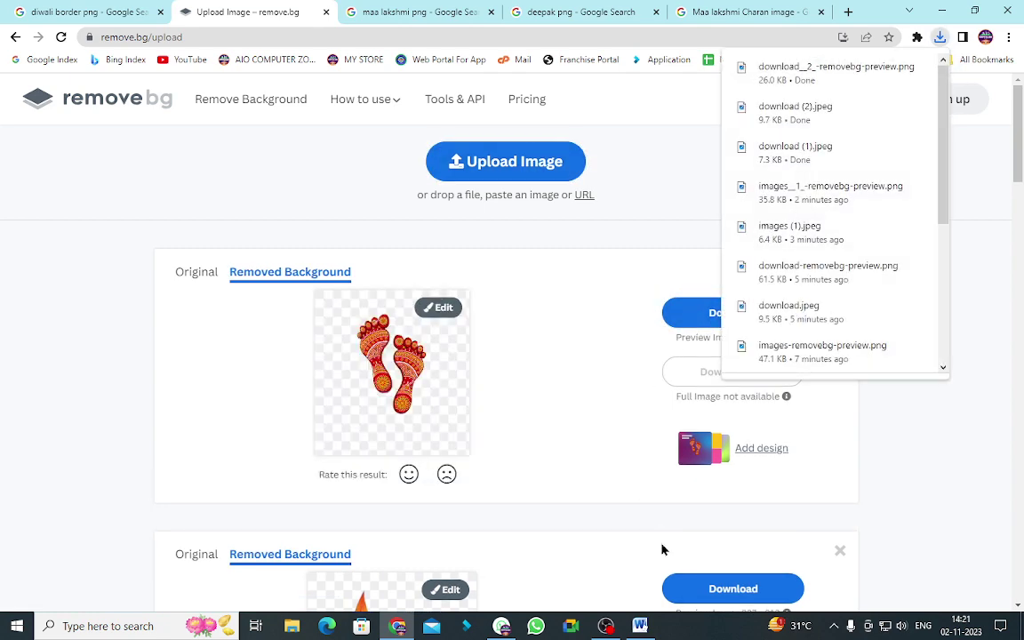
pyautogui.click(640, 626)
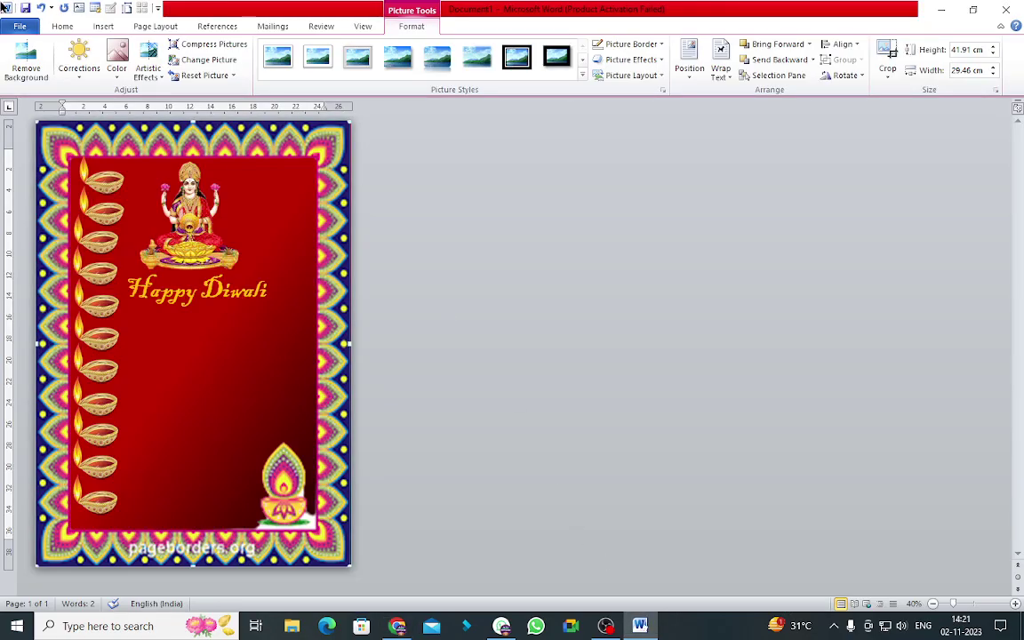
# - Insert the background-free footprints picture from Downloads and set it In Front of Text
pyautogui.click(103, 26)
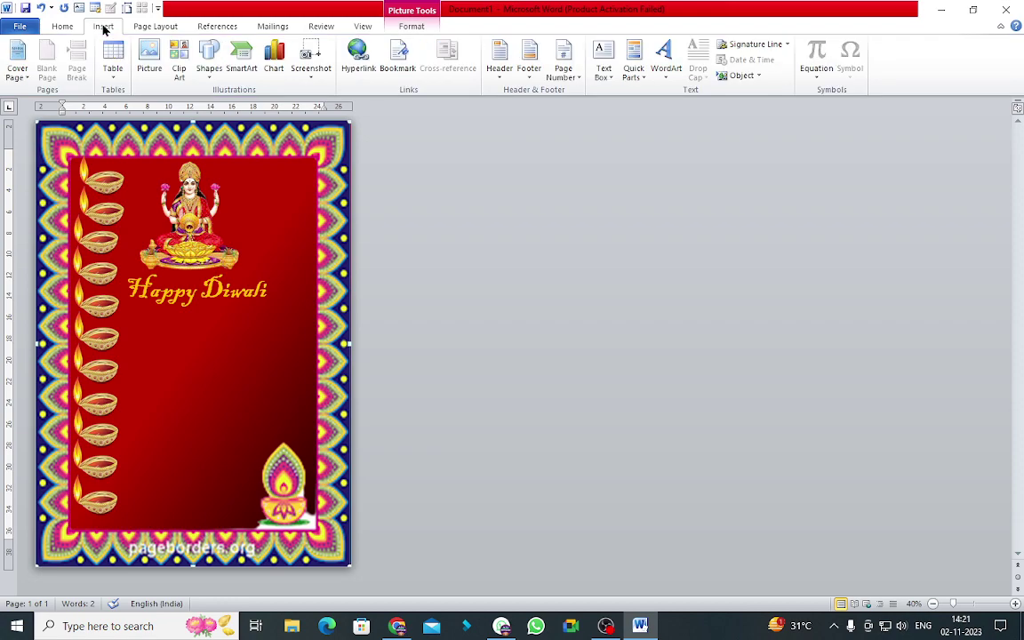
pyautogui.click(149, 58)
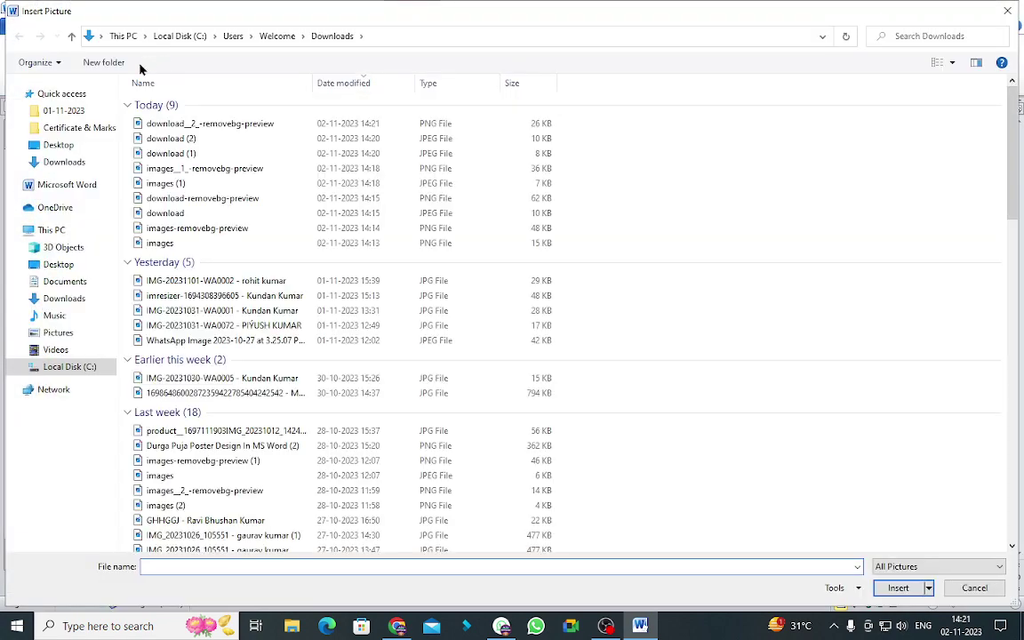
pyautogui.click(68, 161)
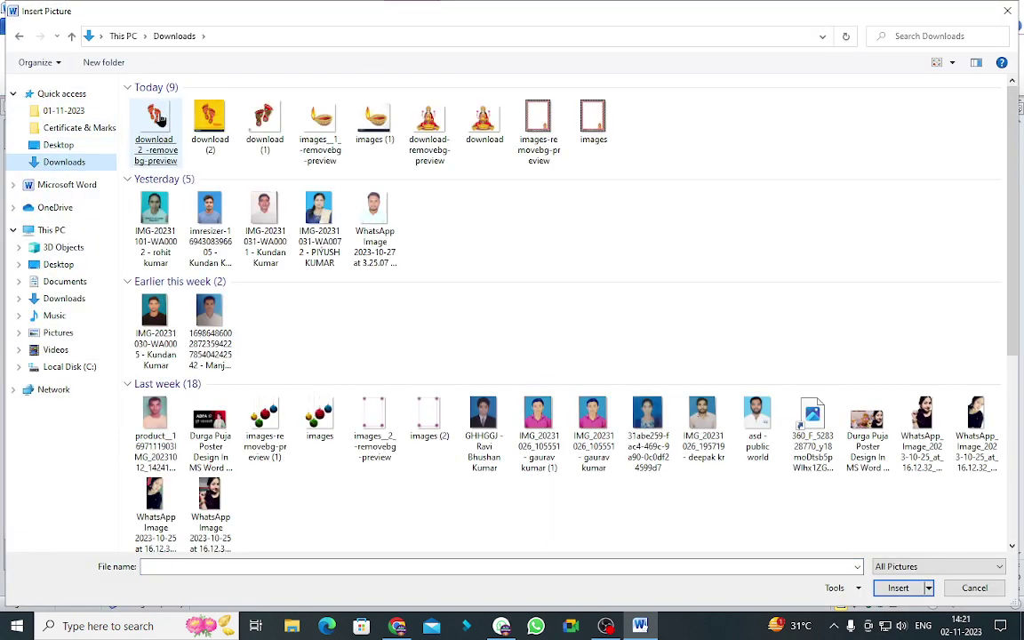
pyautogui.doubleClick(159, 120)
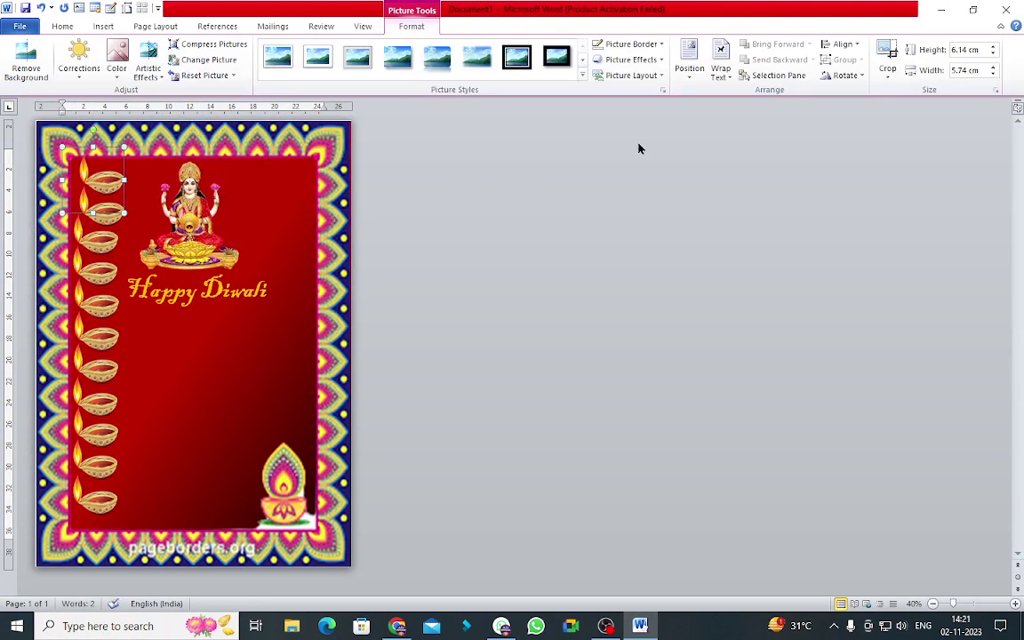
pyautogui.click(721, 67)
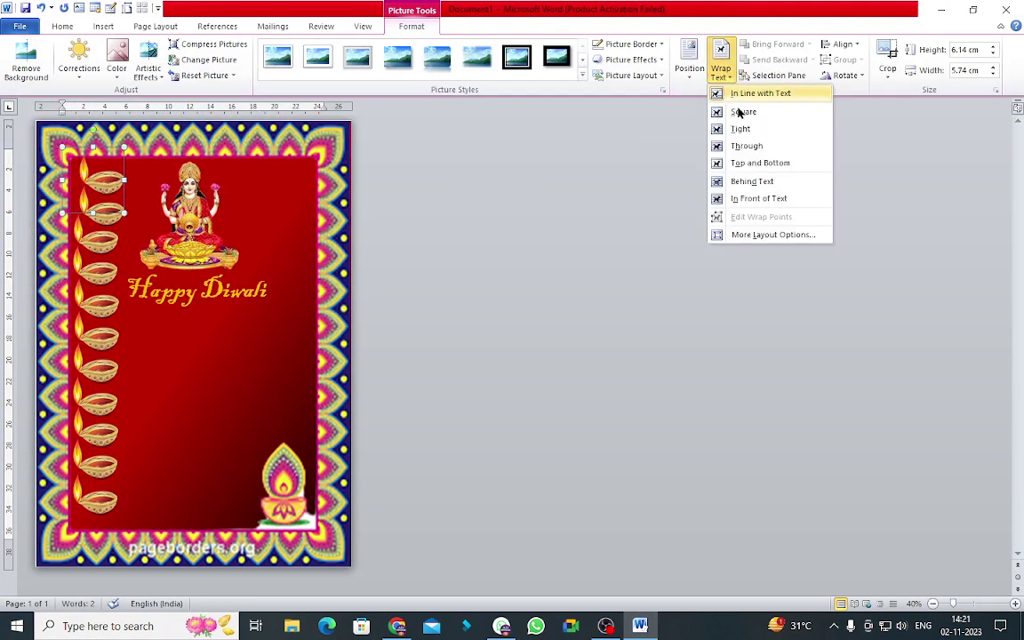
pyautogui.click(755, 199)
# - Enlarge the footprints and position them just below the Happy Diwali heading
pyautogui.moveTo(93, 178); pyautogui.dragTo(186, 345)
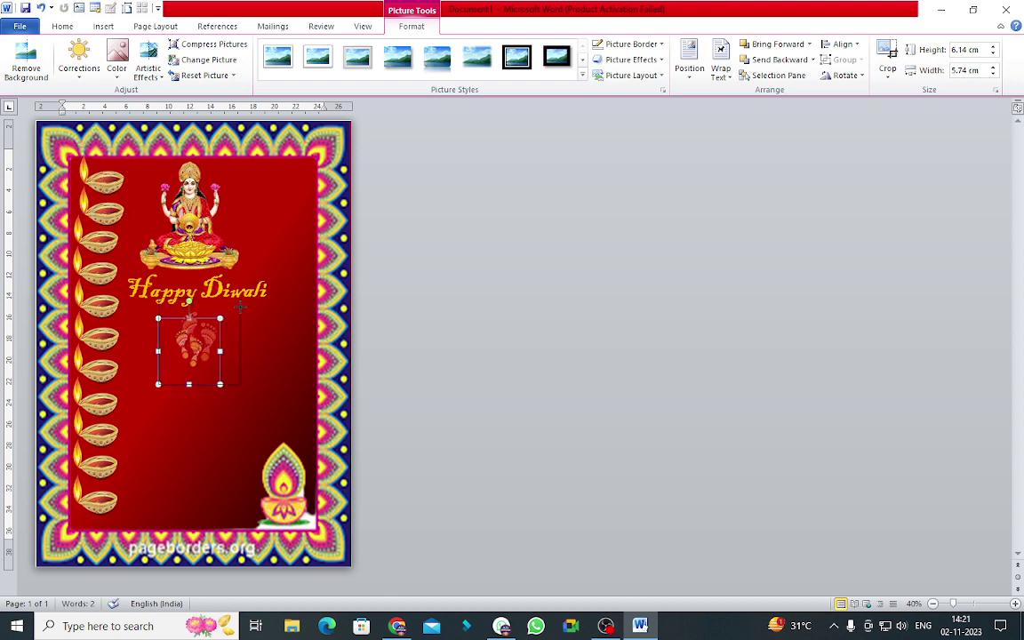
pyautogui.moveTo(233, 310); pyautogui.dragTo(241, 295)
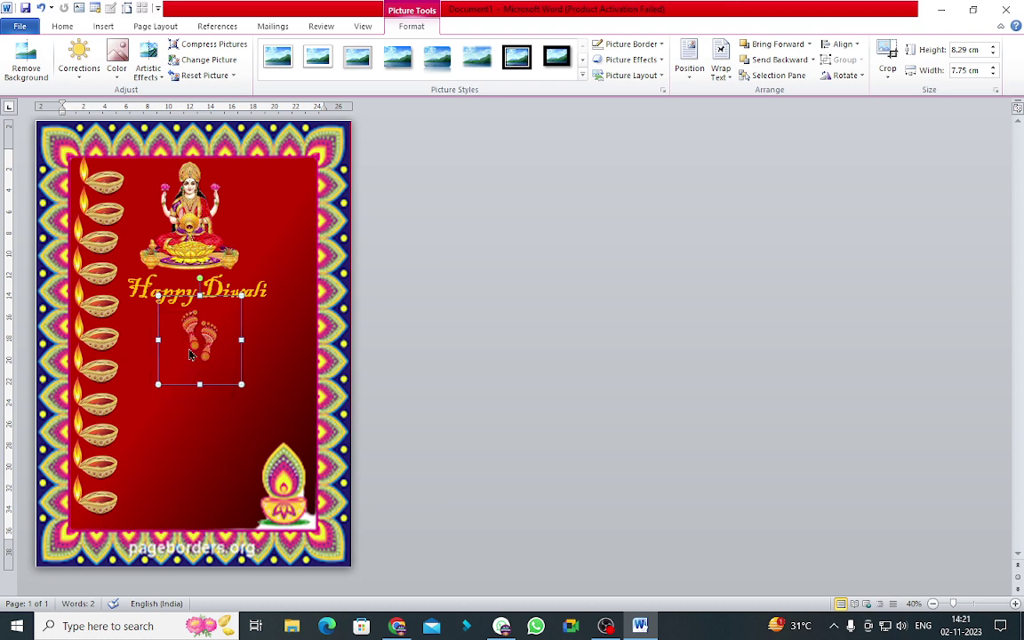
pyautogui.moveTo(193, 346); pyautogui.dragTo(186, 361)
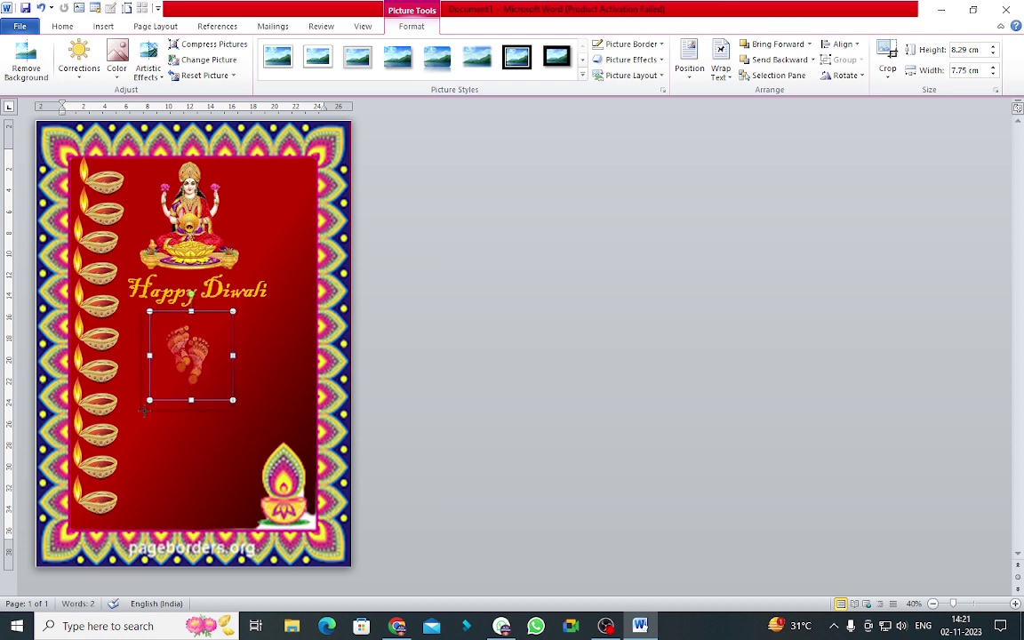
pyautogui.moveTo(149, 400); pyautogui.dragTo(138, 413)
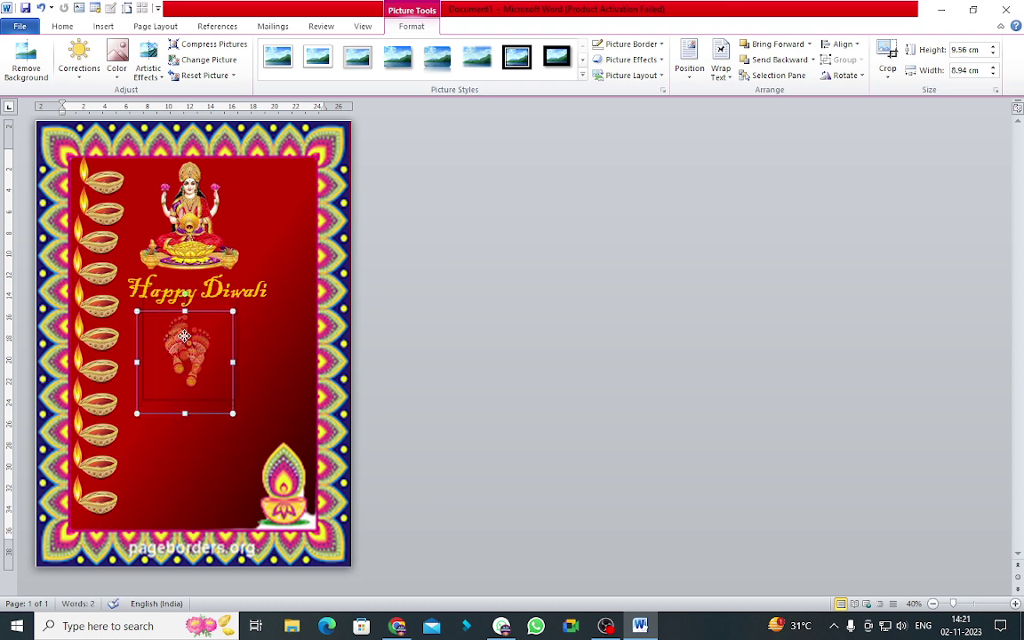
pyautogui.moveTo(178, 348); pyautogui.dragTo(180, 338)
pyautogui.click(267, 350)
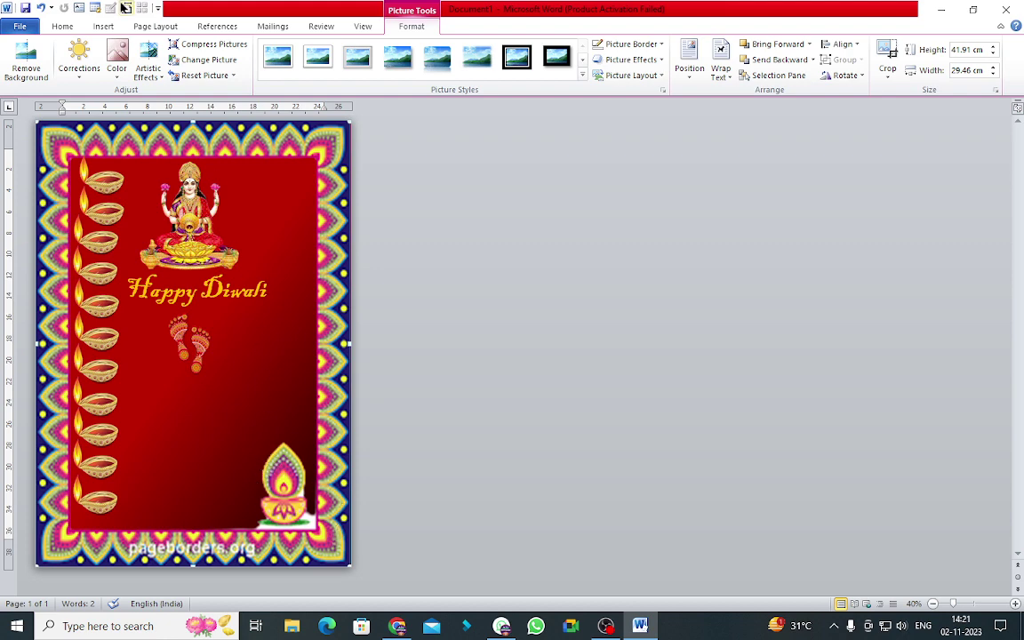
# - Insert the personal photo from Downloads and set it In Front of Text
pyautogui.click(103, 27)
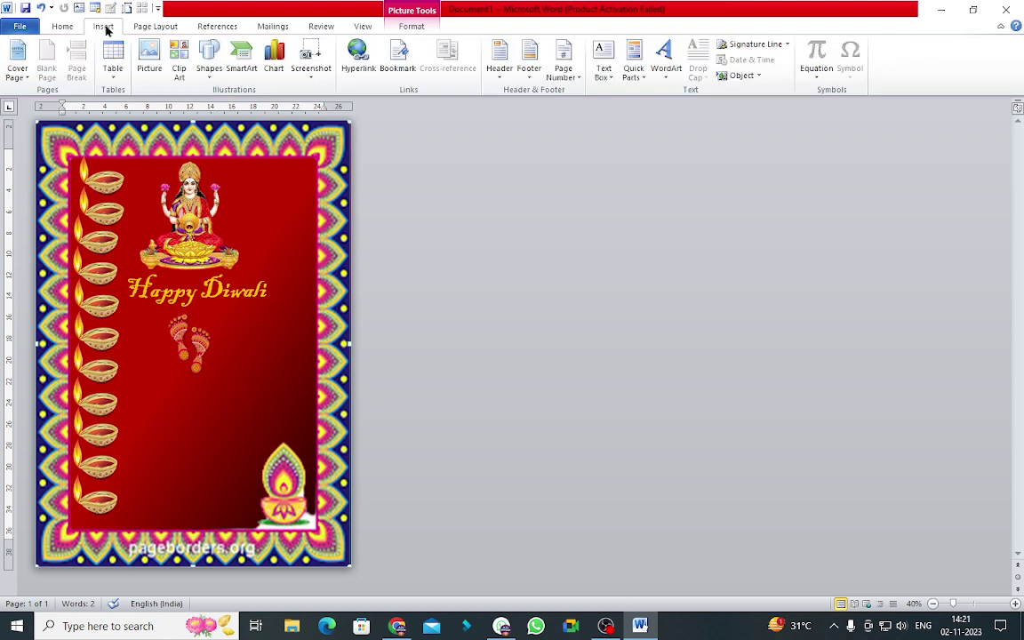
pyautogui.click(150, 59)
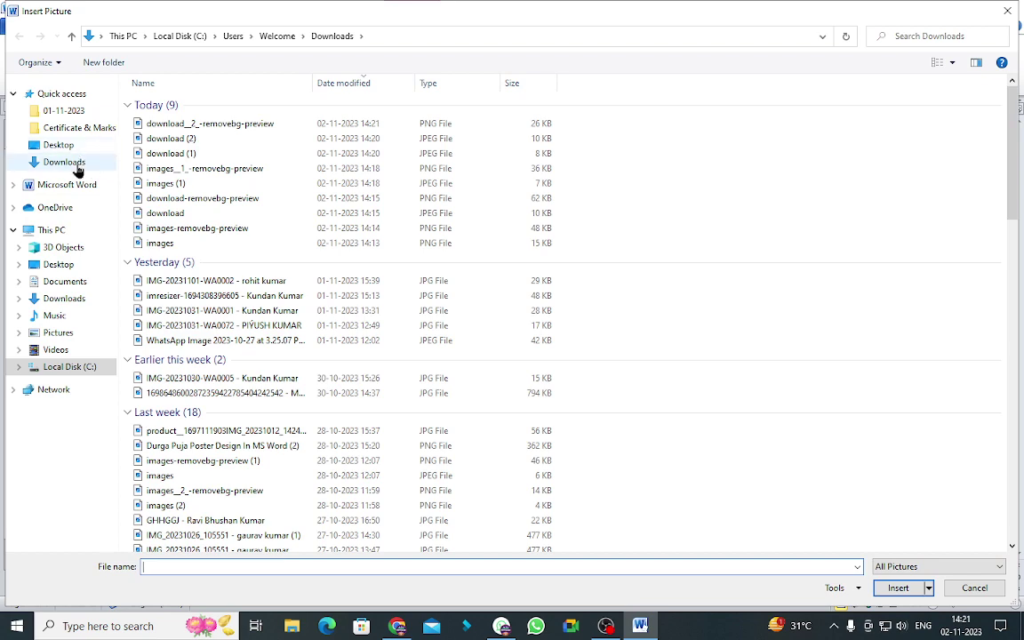
pyautogui.click(72, 163)
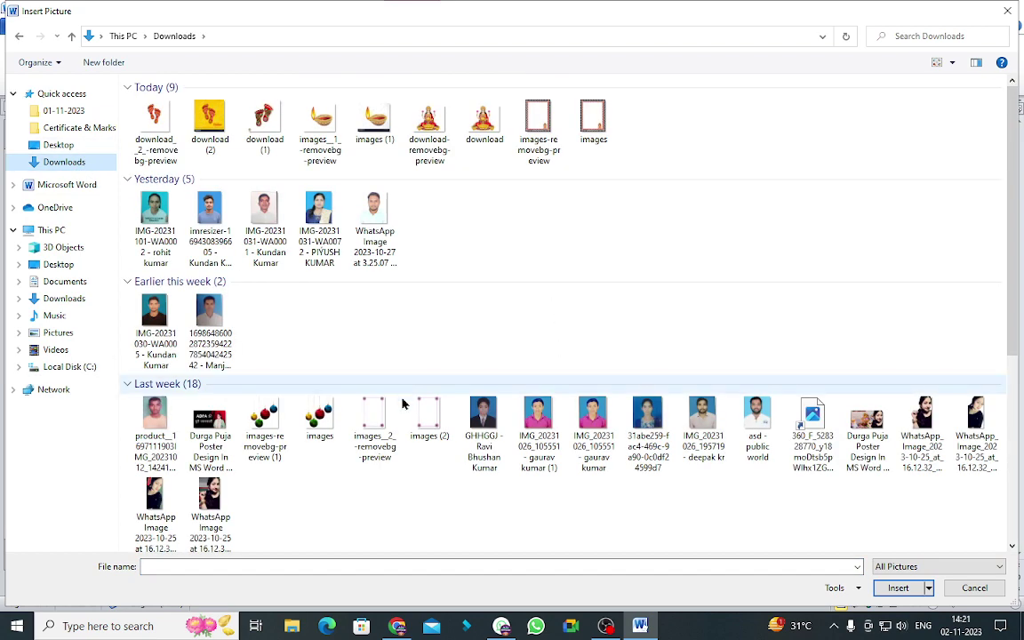
pyautogui.doubleClick(210, 497)
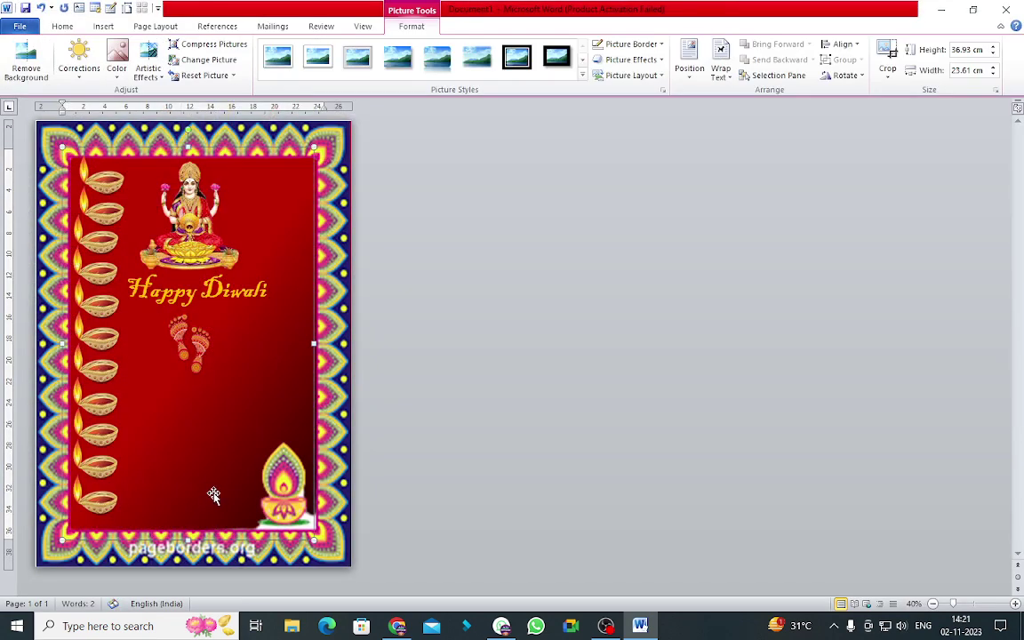
pyautogui.click(721, 71)
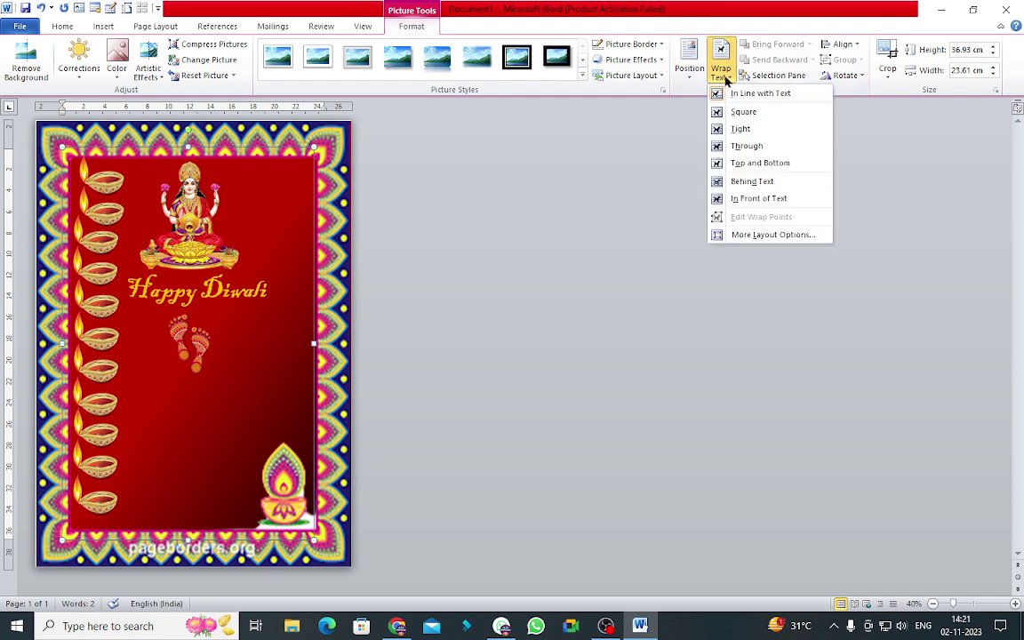
pyautogui.click(751, 199)
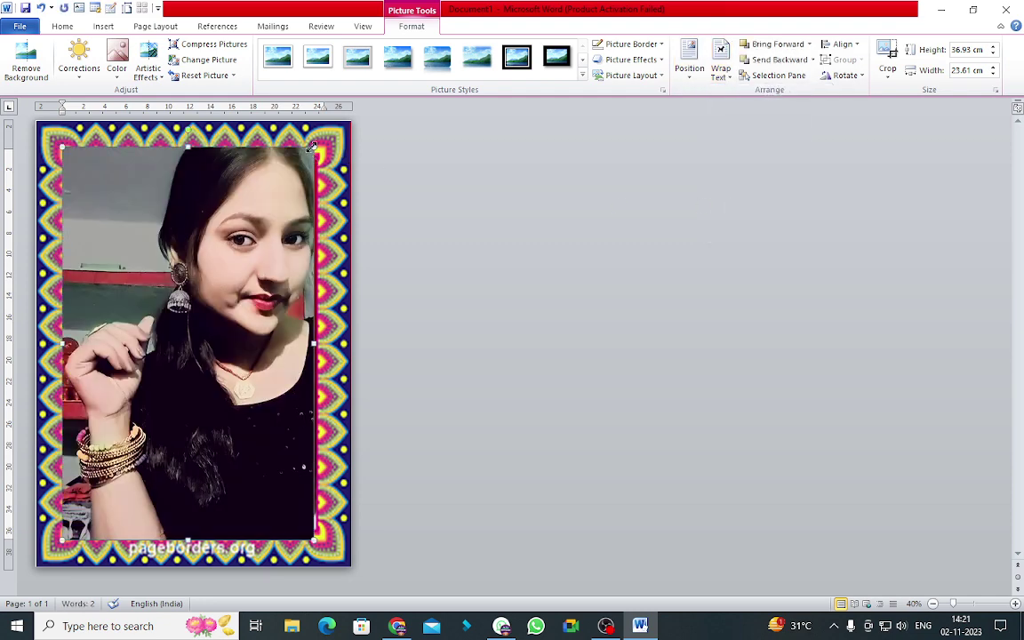
# - Resize the photo to 16.84 by 10.77 cm and nudge the footprints slightly up and left
pyautogui.moveTo(311, 145)
pyautogui.mouseDown()
pyautogui.moveTo(152, 380)
pyautogui.moveTo(242, 435)
pyautogui.moveTo(292, 425)
pyautogui.mouseUp()
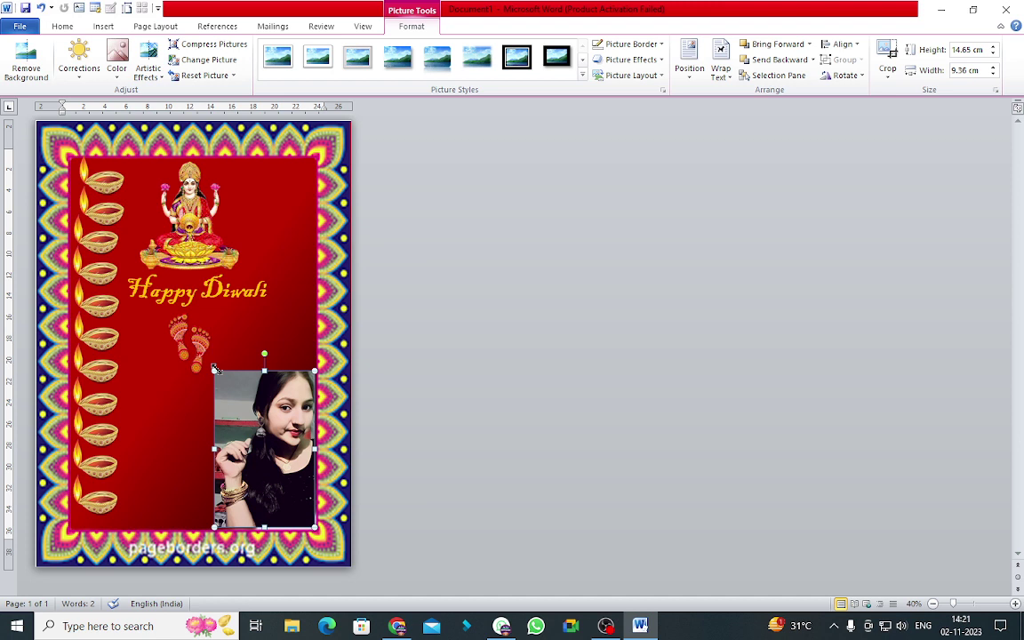
pyautogui.moveTo(214, 369); pyautogui.dragTo(200, 348)
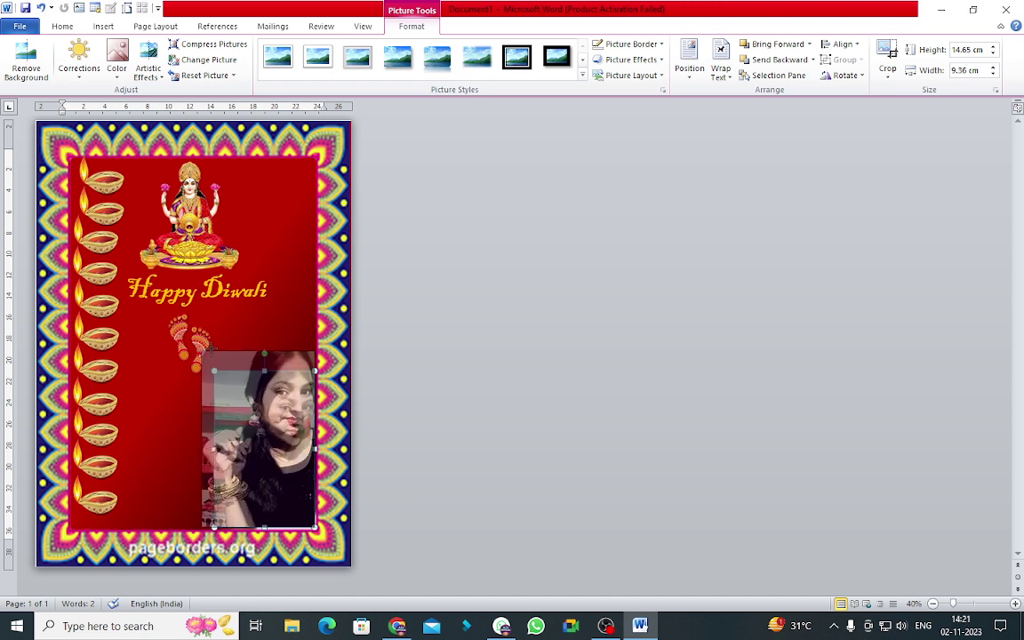
pyautogui.click(187, 335)
pyautogui.moveTo(184, 331); pyautogui.dragTo(172, 326)
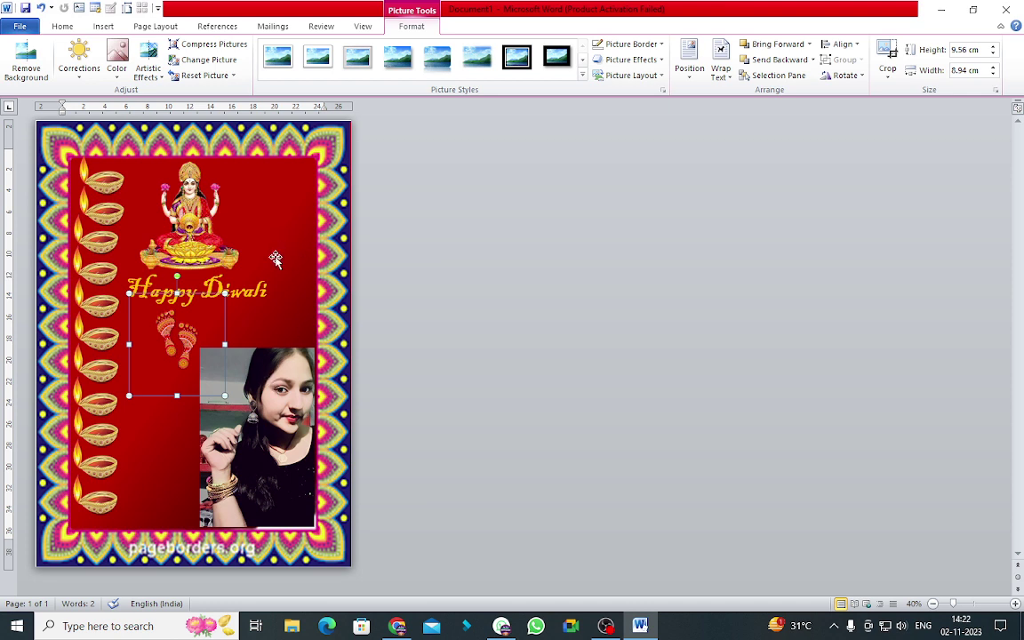
pyautogui.click(271, 405)
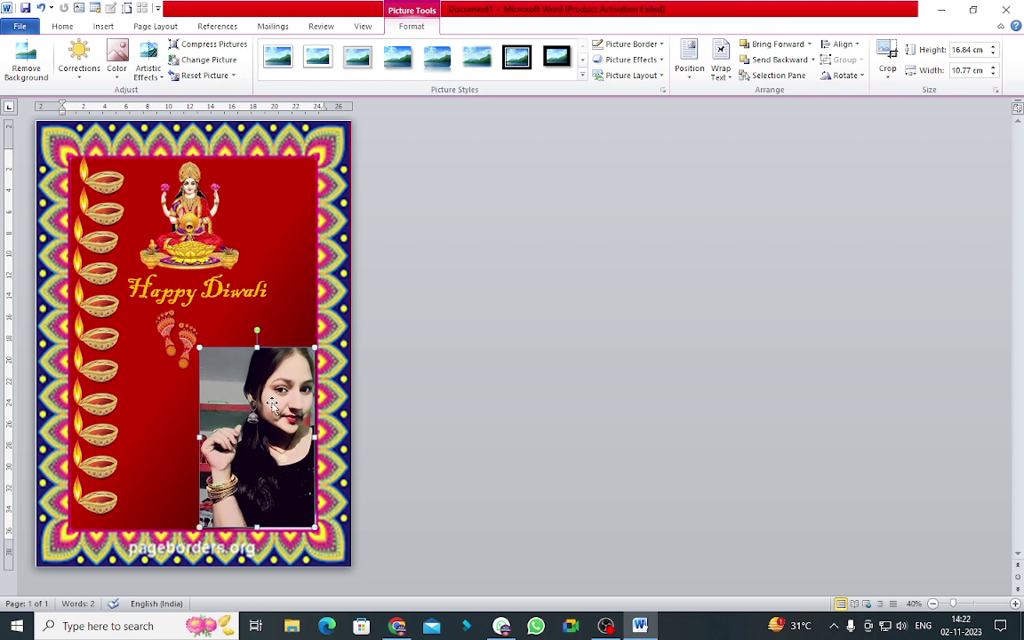
# - Delete the trial photo, insert the chosen photo from Downloads, and set it In Front of Text
pyautogui.press('Delete')
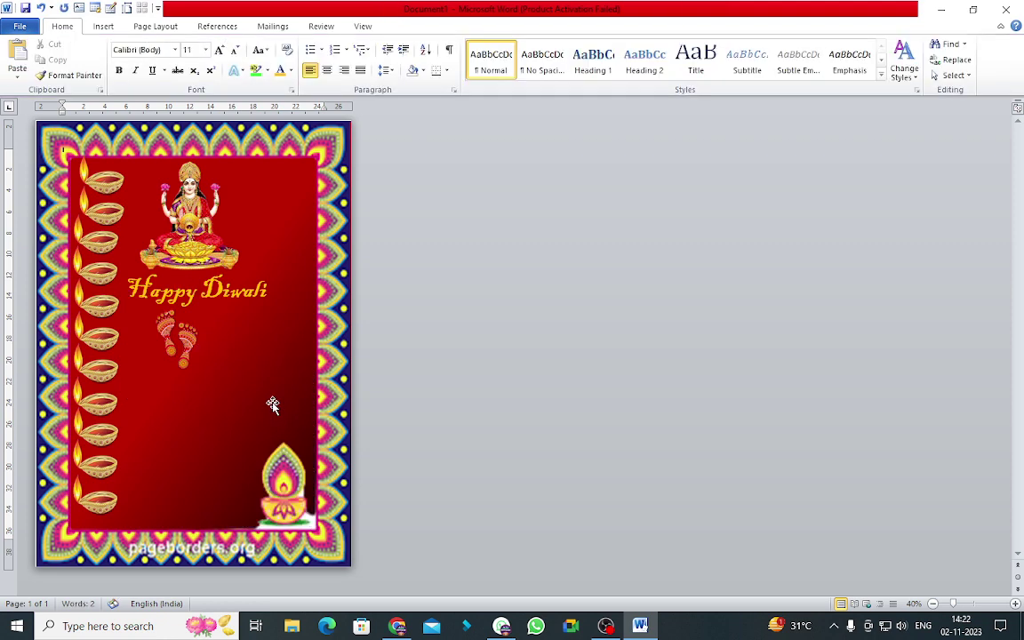
pyautogui.click(104, 27)
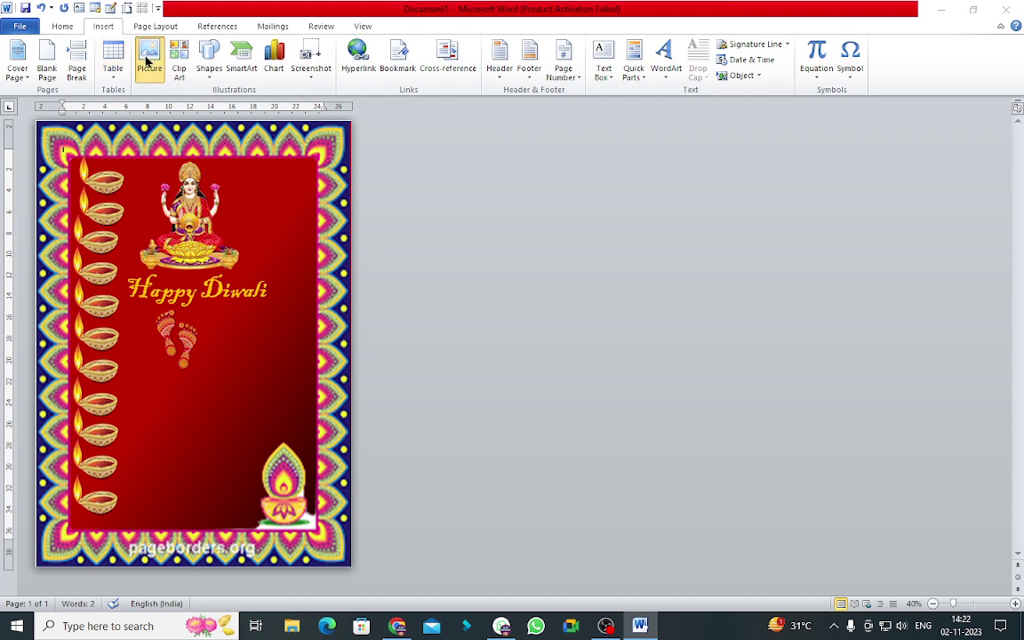
pyautogui.click(146, 58)
pyautogui.click(64, 162)
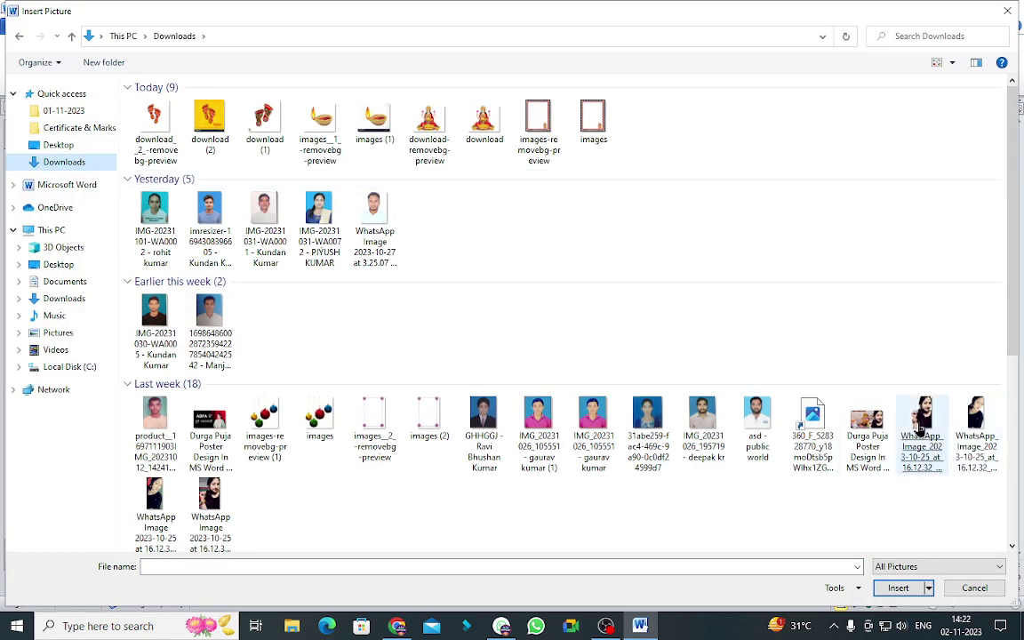
pyautogui.doubleClick(863, 419)
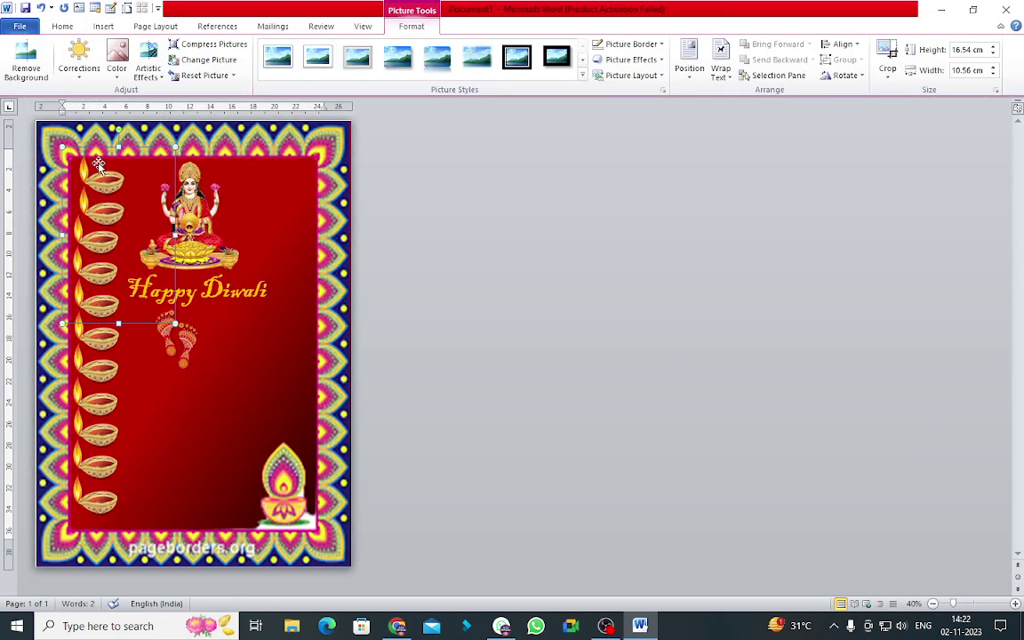
pyautogui.click(721, 71)
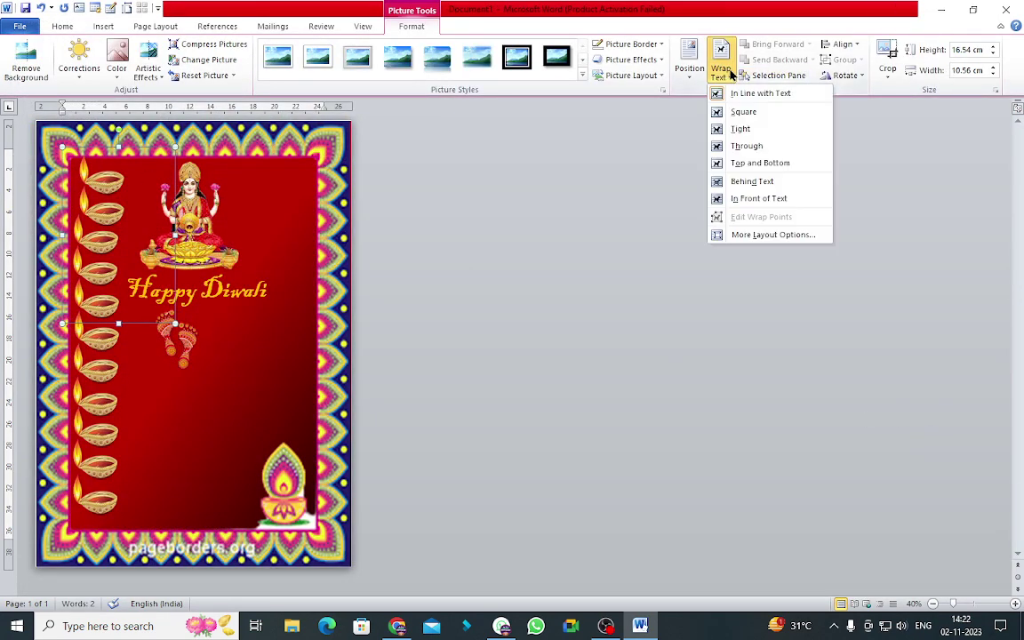
pyautogui.click(755, 198)
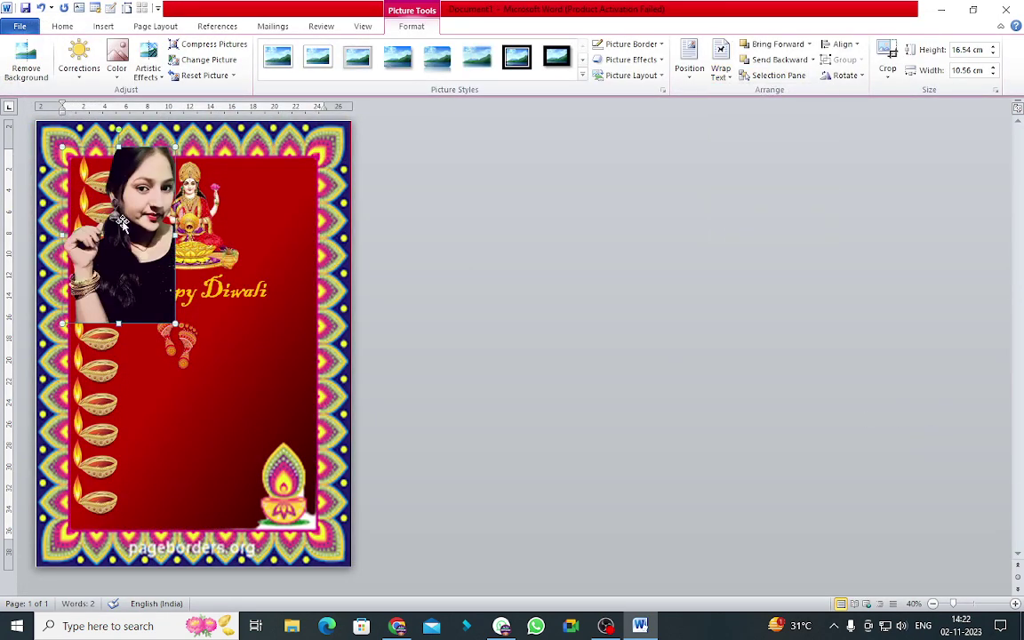
# - Move the photo to the poster's lower right and enlarge it to 18.48 by 11.8 cm
pyautogui.moveTo(122, 225); pyautogui.dragTo(262, 425)
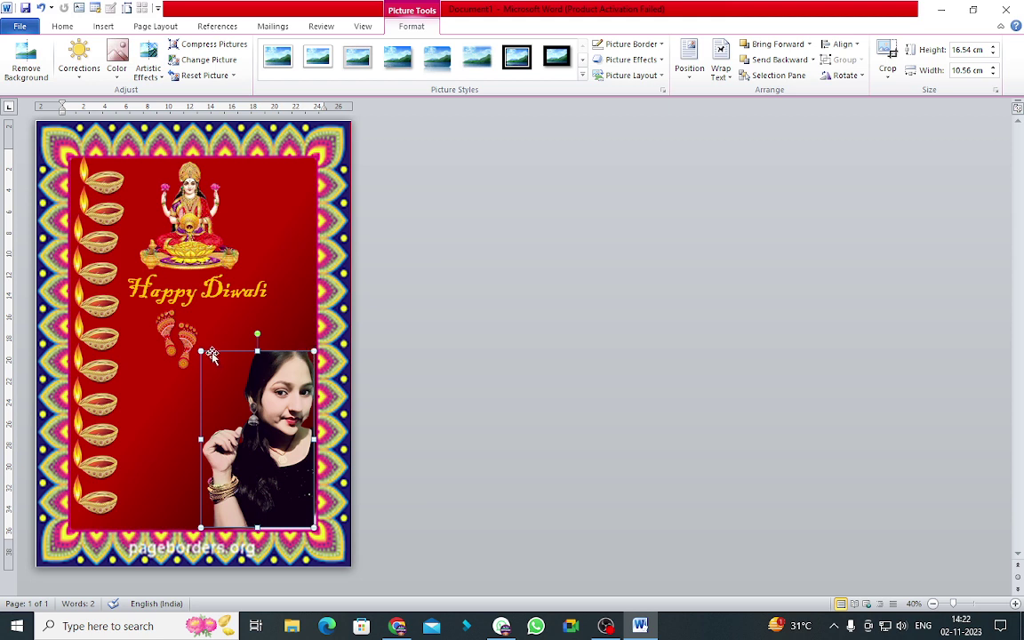
pyautogui.moveTo(201, 350); pyautogui.dragTo(188, 331)
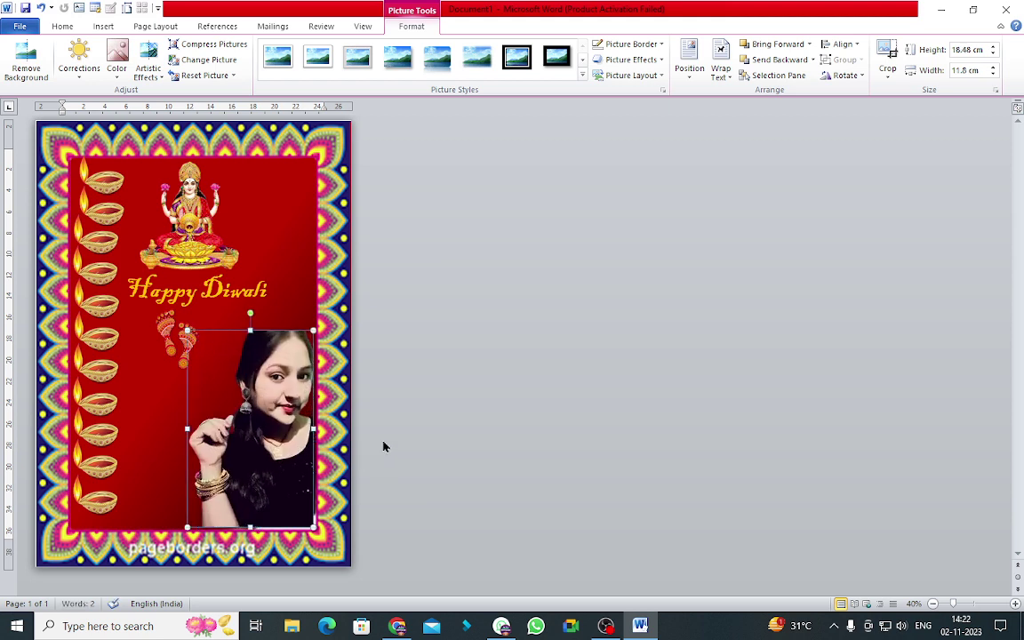
pyautogui.click(445, 244)
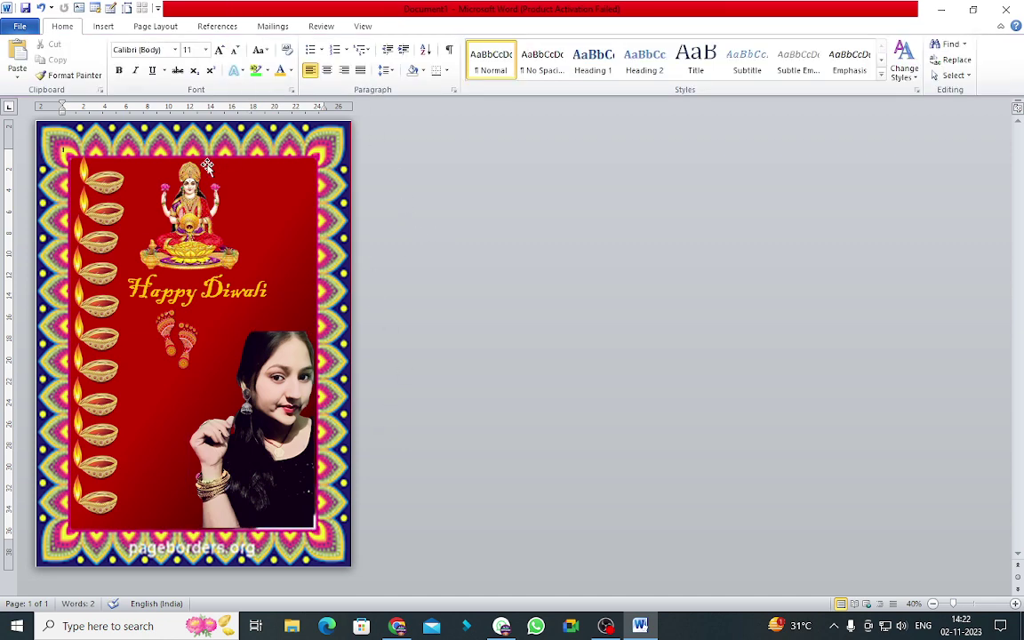
# - Search Google Images for 'Money png' in a new Chrome tab and browse the results
pyautogui.hotkey('alt', 'Tab')
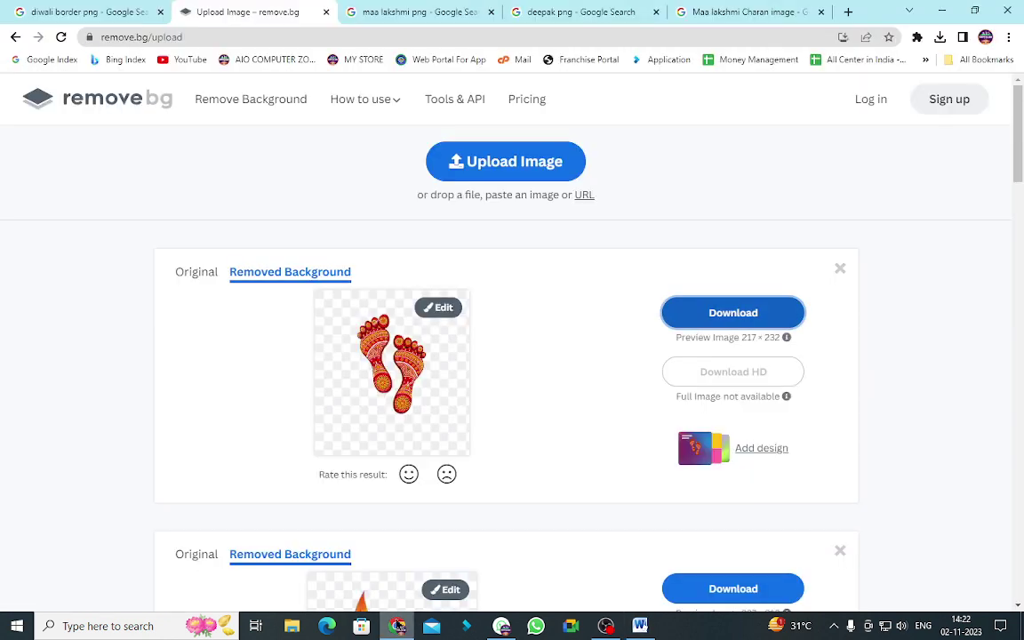
pyautogui.click(847, 10)
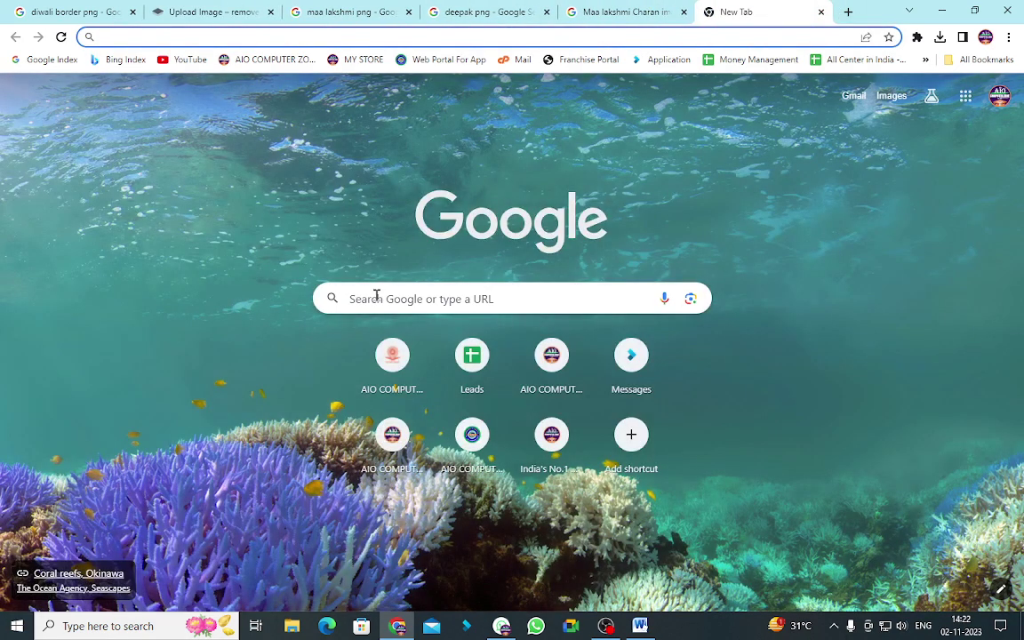
pyautogui.click(377, 297)
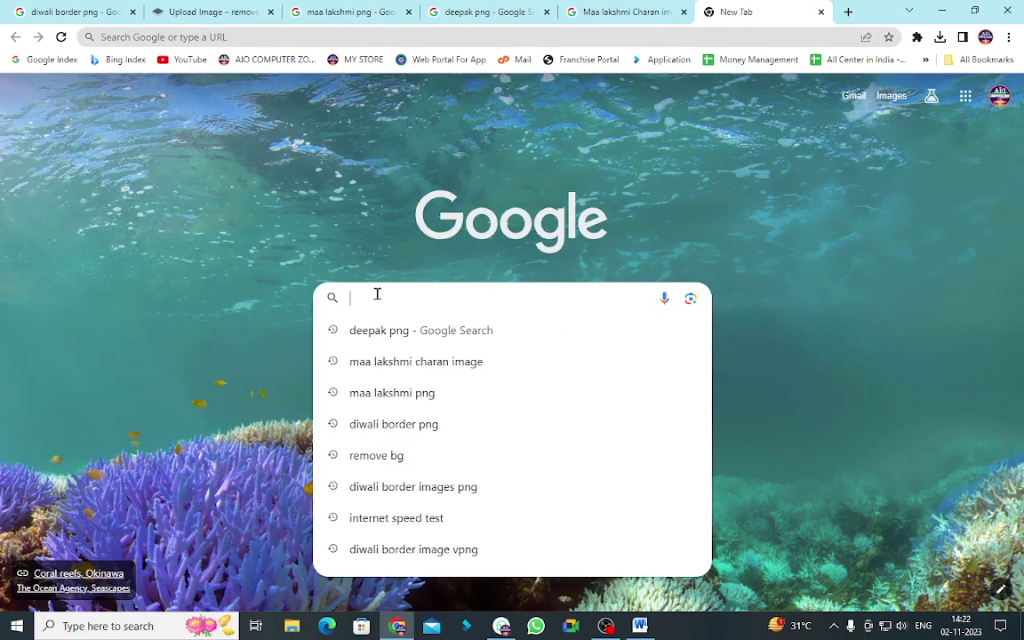
pyautogui.write('Mon')
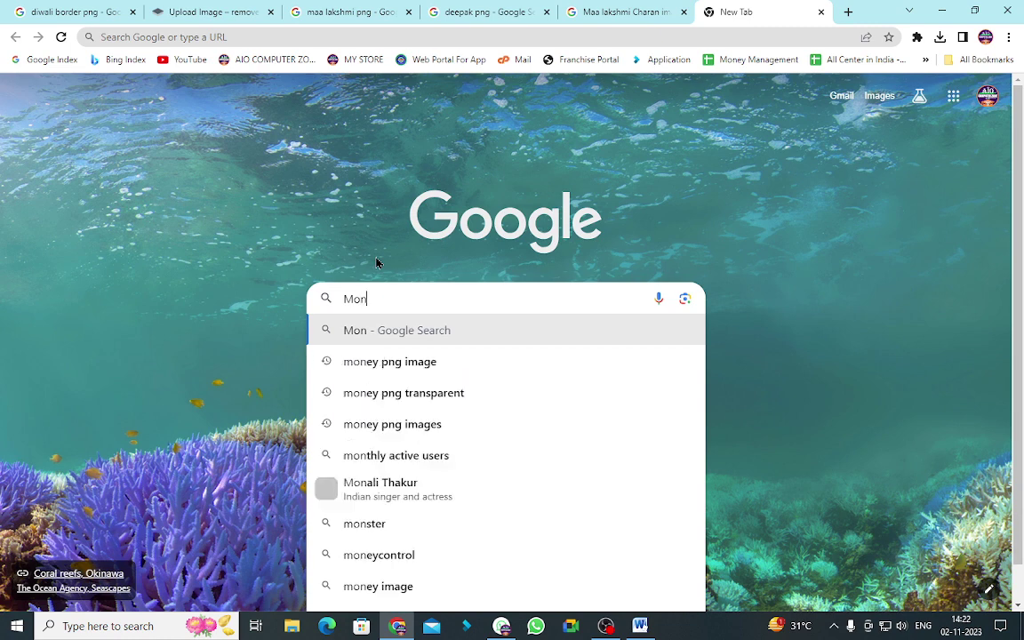
pyautogui.write('ey png')
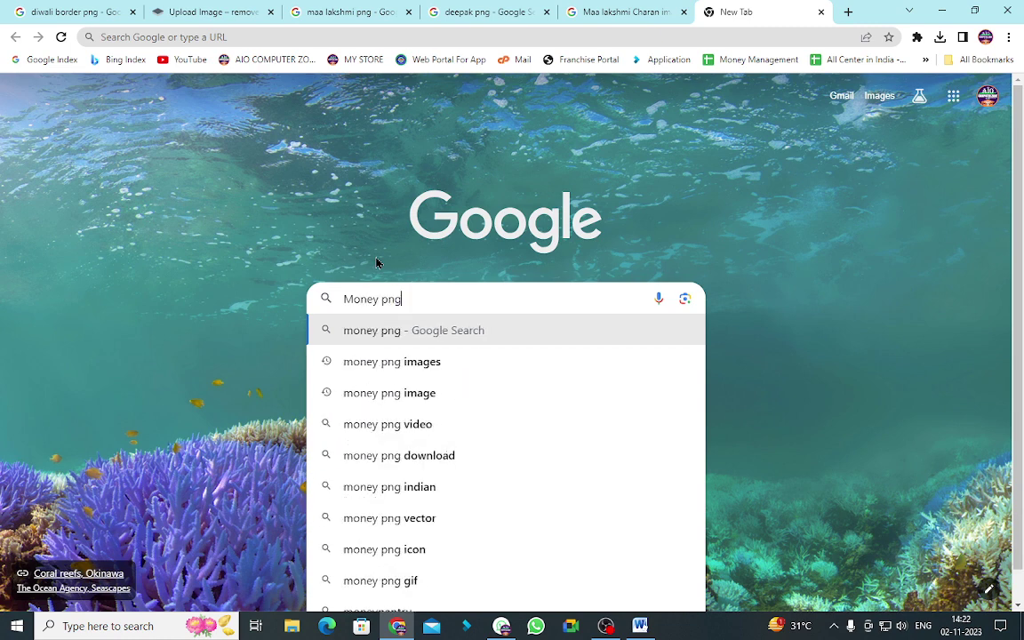
pyautogui.press('Return')
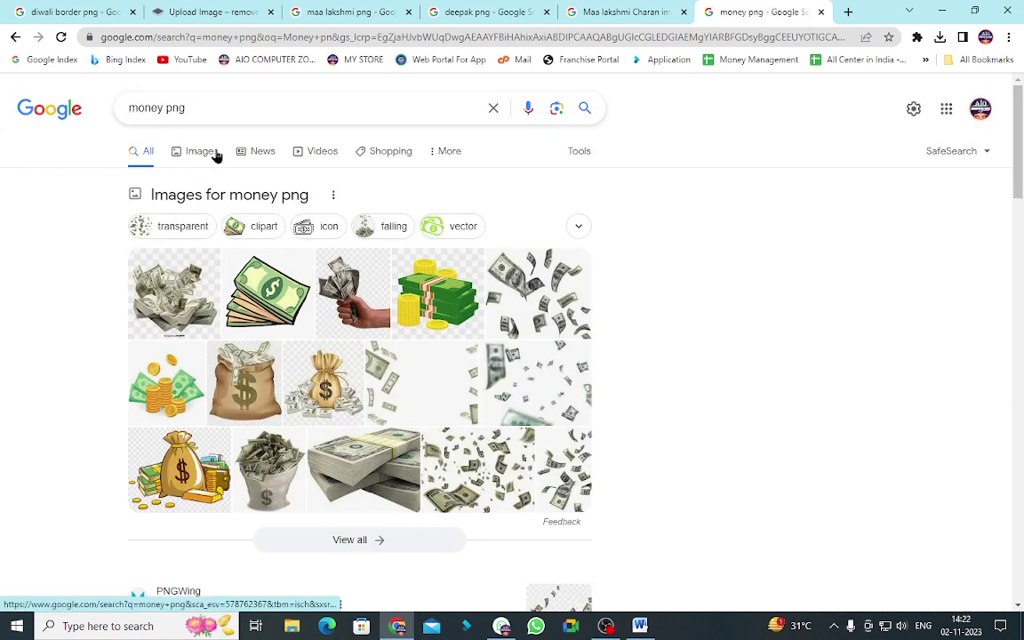
pyautogui.click(206, 153)
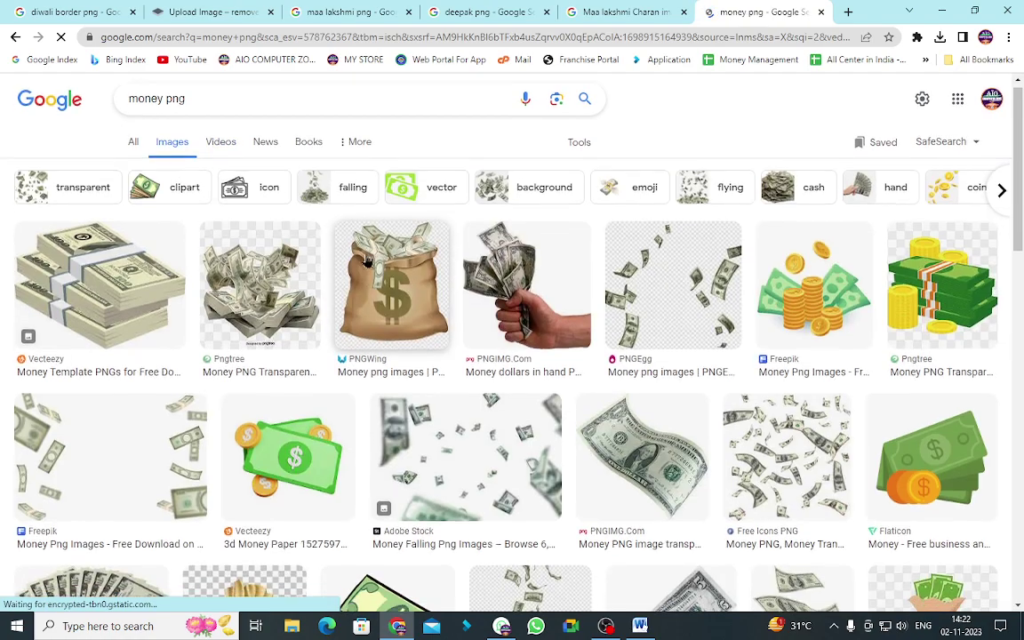
pyautogui.scroll(-4, 365, 258)
pyautogui.scroll(-3, 369, 258)
pyautogui.scroll(-5, 369, 258)
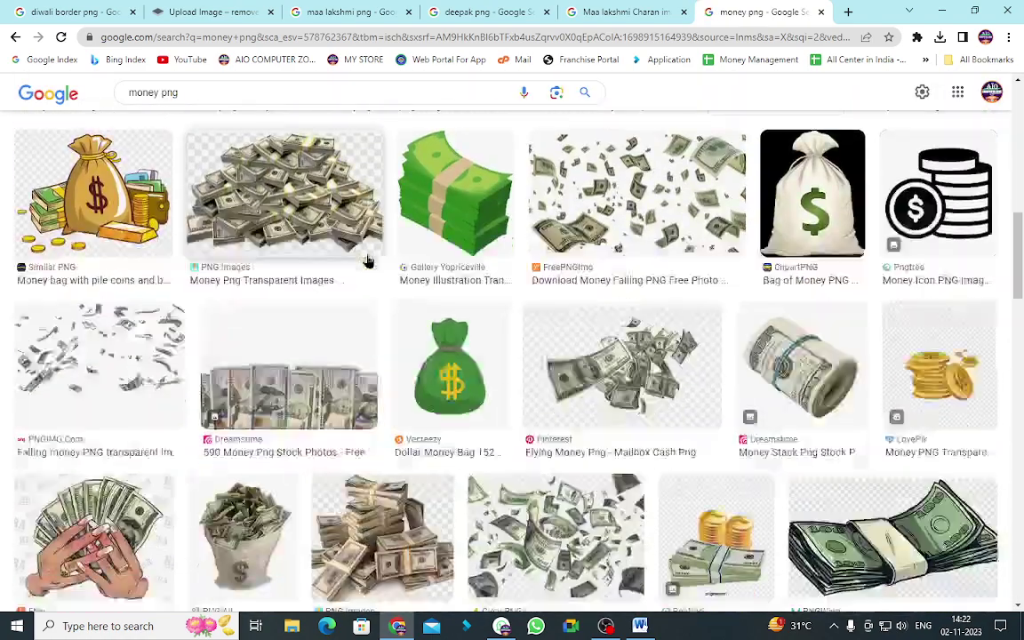
pyautogui.scroll(-4, 369, 258)
pyautogui.scroll(-1, 369, 258)
pyautogui.scroll(2, 368, 258)
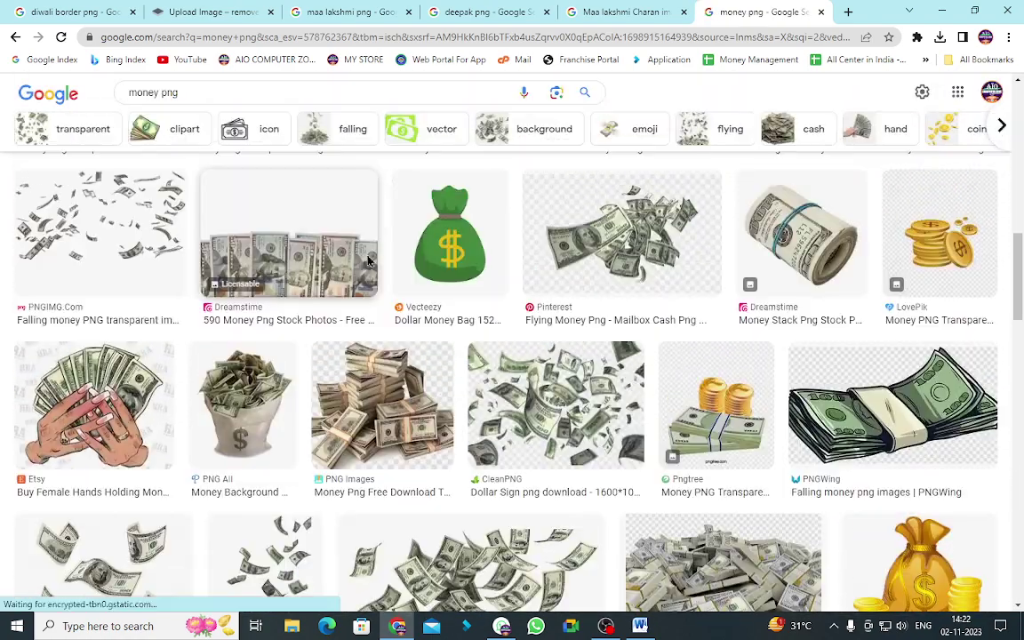
pyautogui.scroll(-3, 368, 260)
pyautogui.scroll(-4, 368, 260)
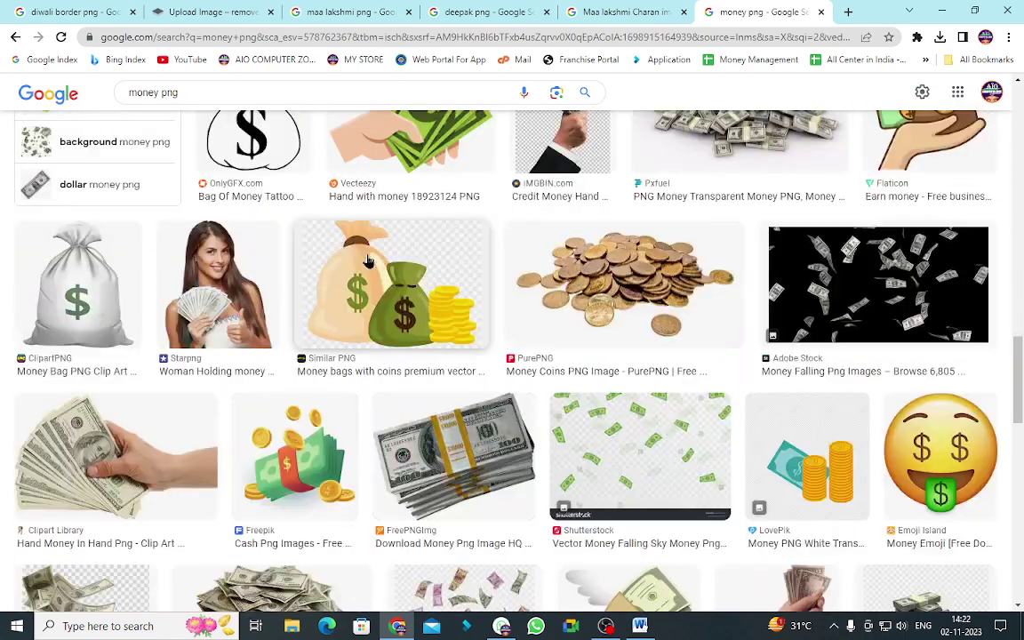
# - Save the pile-of-coins picture to Downloads as images (2).jpeg
pyautogui.rightClick(604, 279)
pyautogui.click(659, 421)
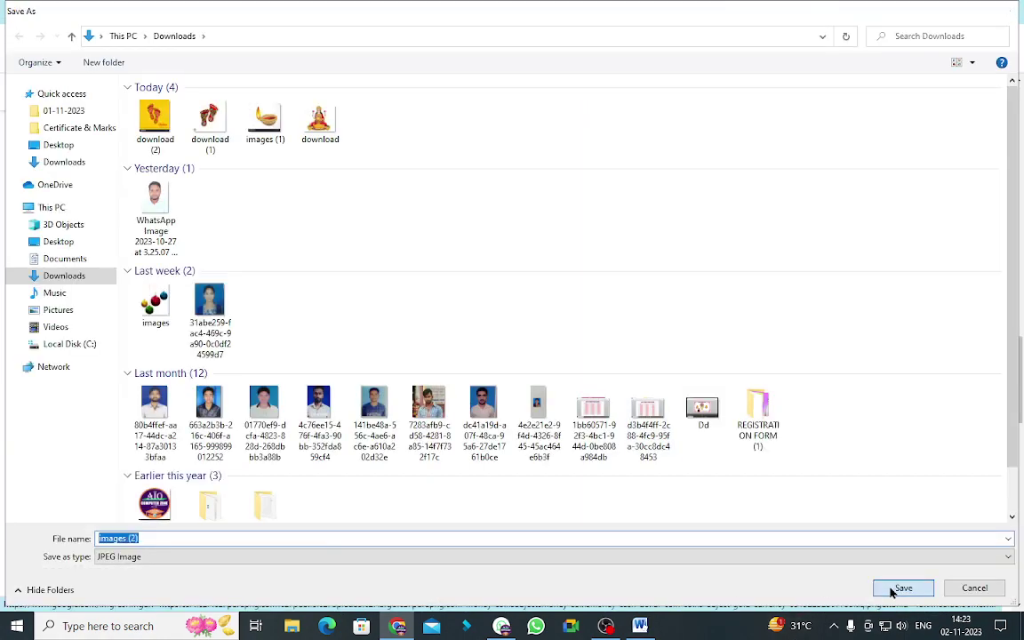
pyautogui.click(891, 588)
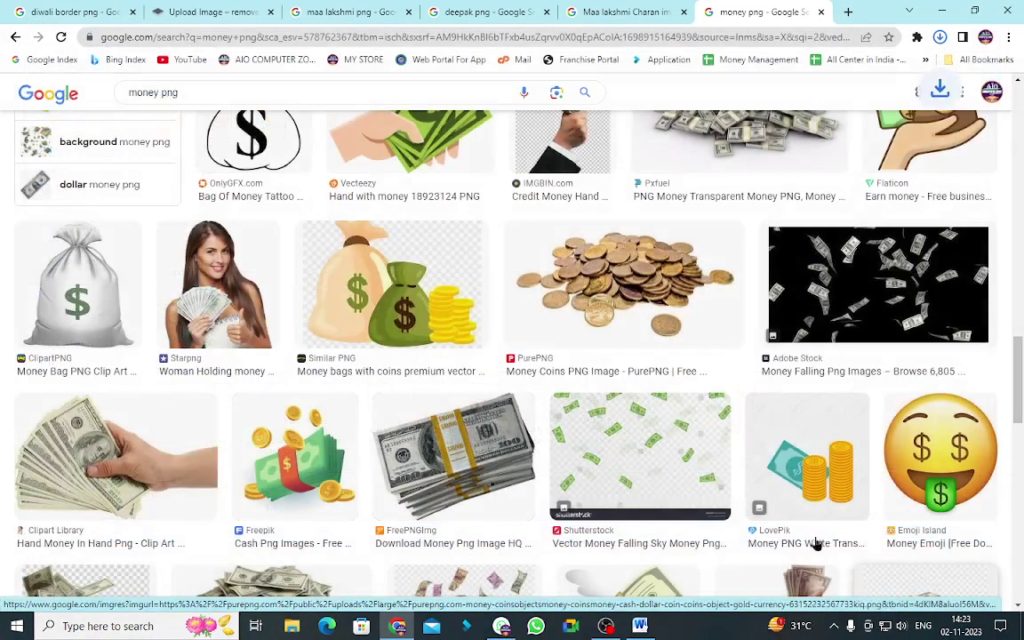
# - Remove the background from images (2) on remove.bg, download the cut-out, and return to Word
pyautogui.click(231, 18)
pyautogui.click(525, 162)
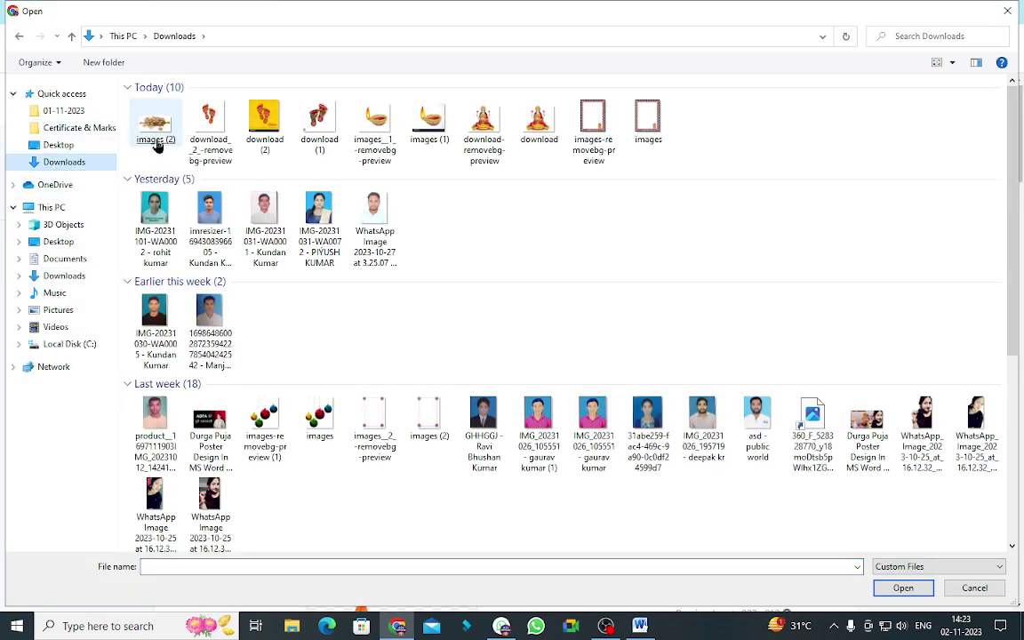
pyautogui.doubleClick(160, 124)
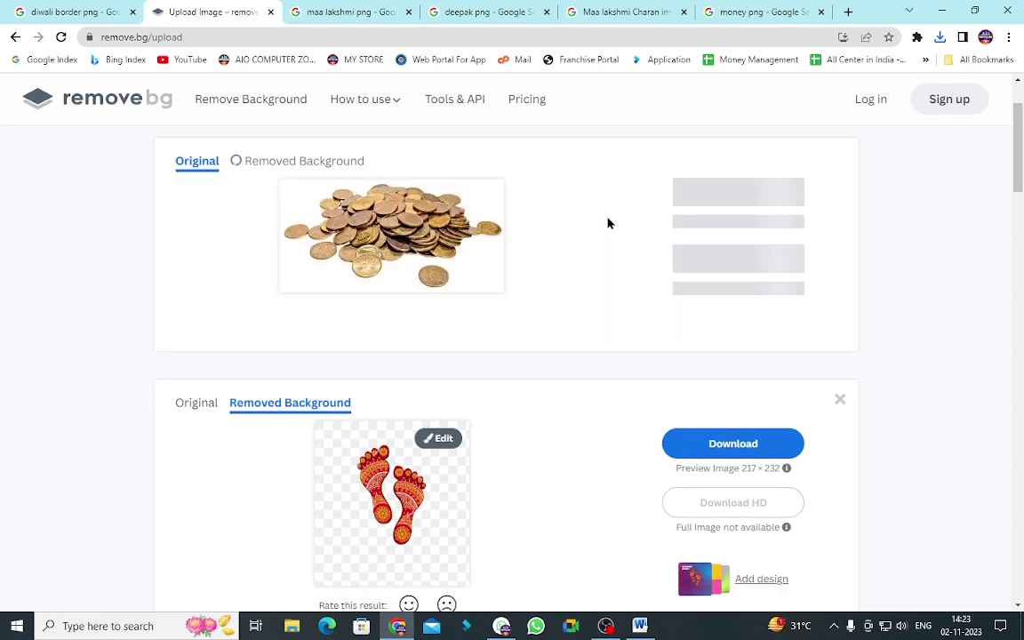
pyautogui.click(729, 203)
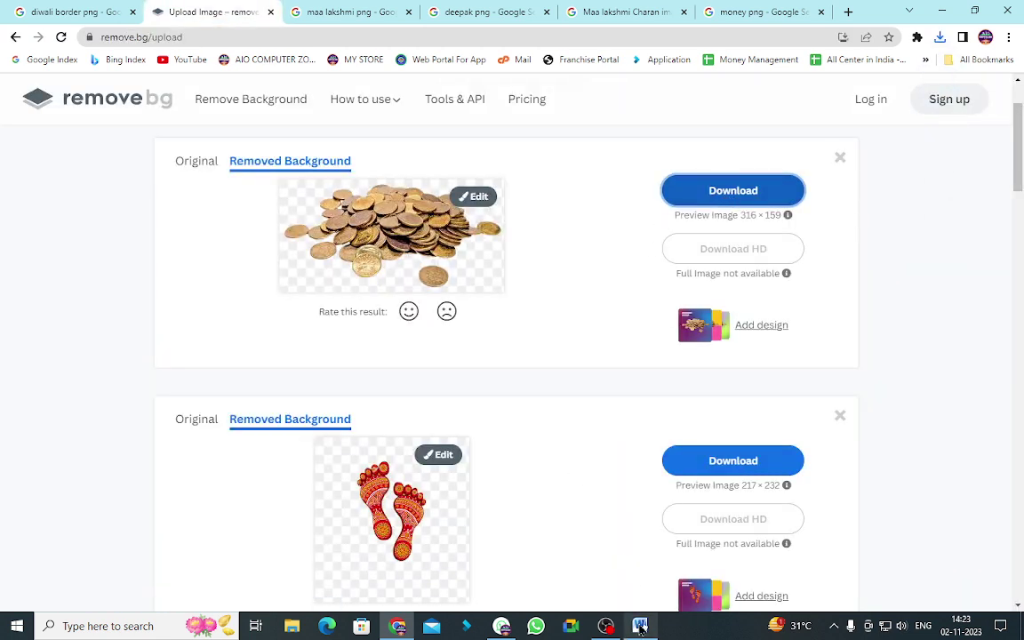
pyautogui.moveTo(640, 626)
pyautogui.click(654, 583)
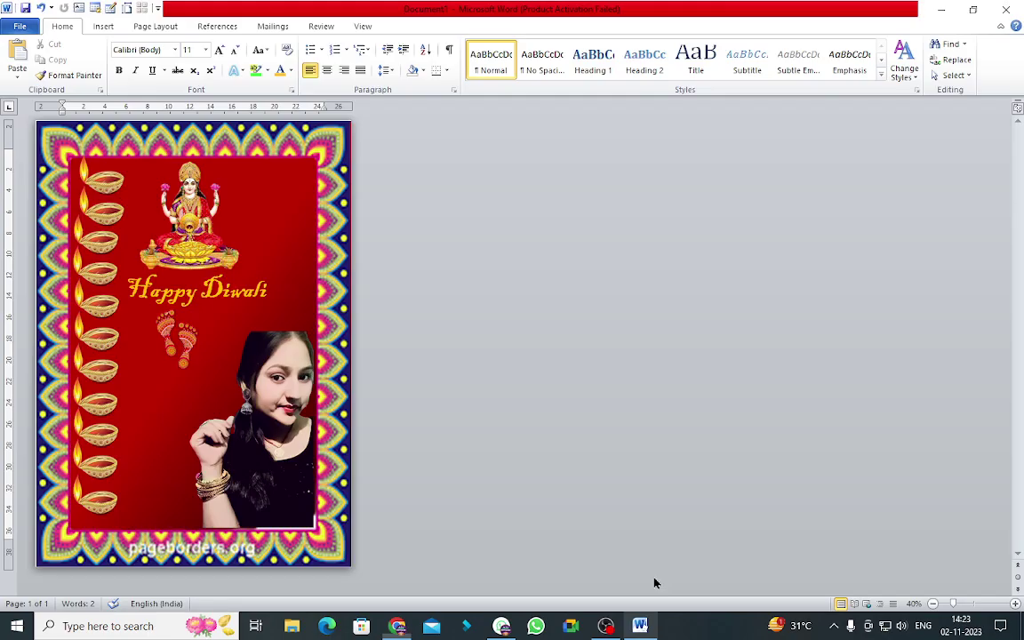
# - Insert the transparent coin pile image from Downloads and set it In Front of Text
pyautogui.click(104, 26)
pyautogui.click(151, 58)
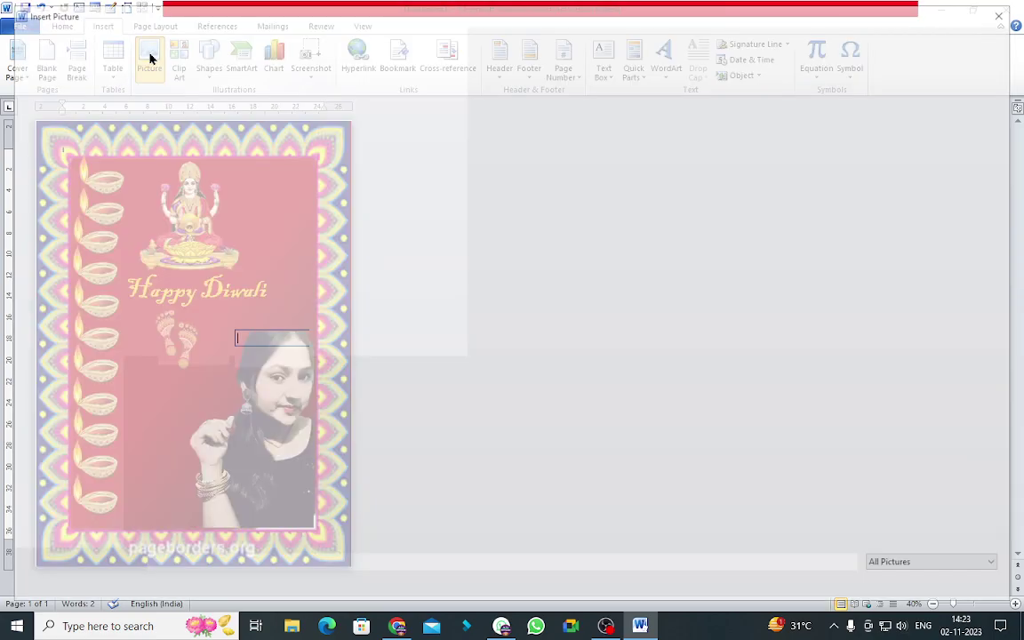
pyautogui.click(75, 164)
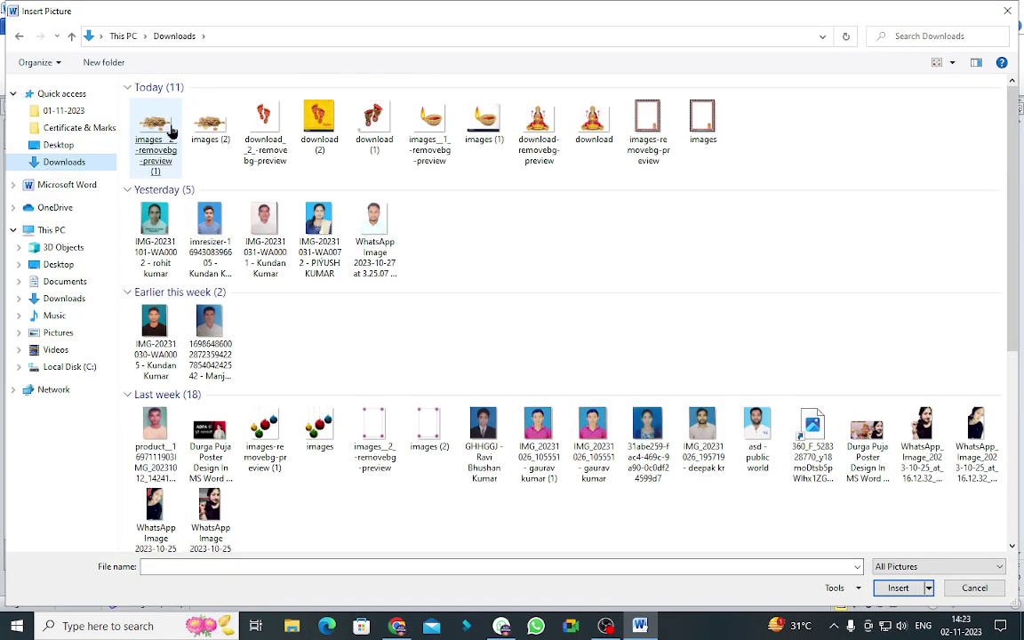
pyautogui.doubleClick(154, 119)
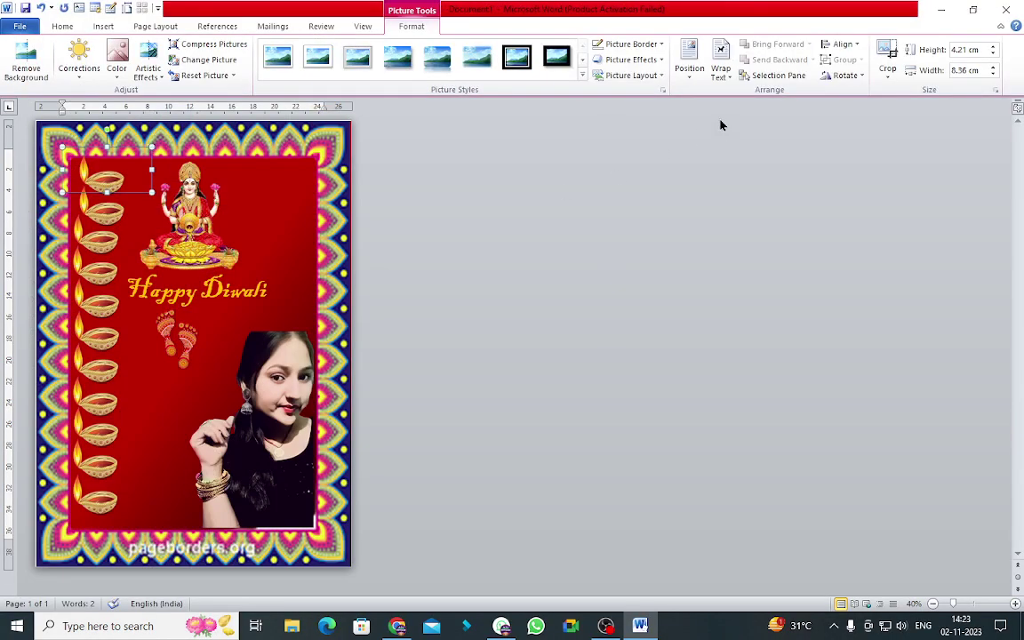
pyautogui.click(721, 69)
pyautogui.click(729, 199)
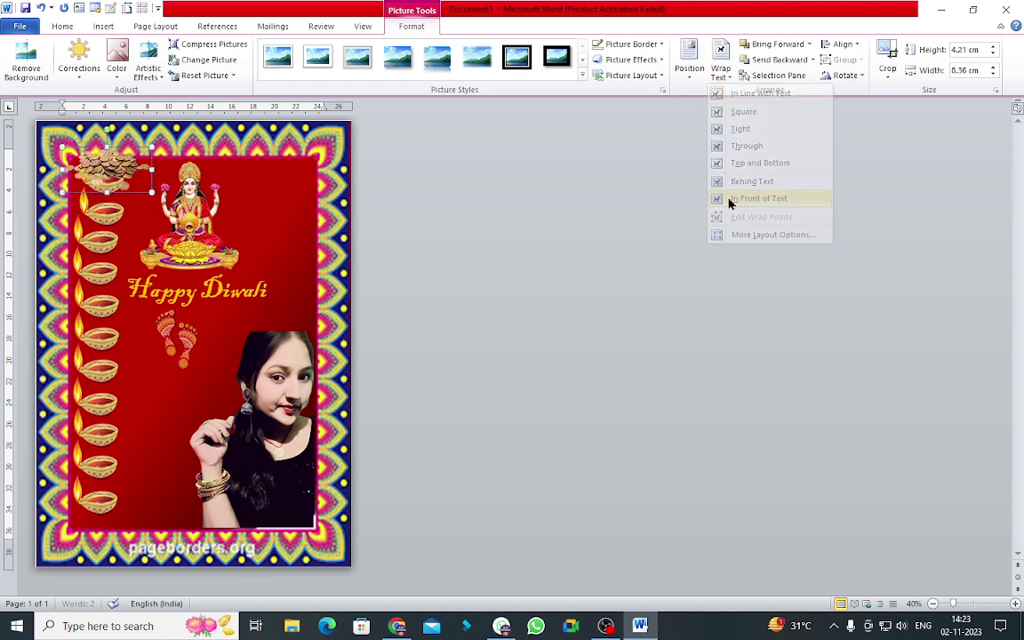
# - Place the coin pile beside Lakshmi and Ctrl-drag a copy up beside Happy Diwali
pyautogui.moveTo(120, 164); pyautogui.dragTo(266, 224)
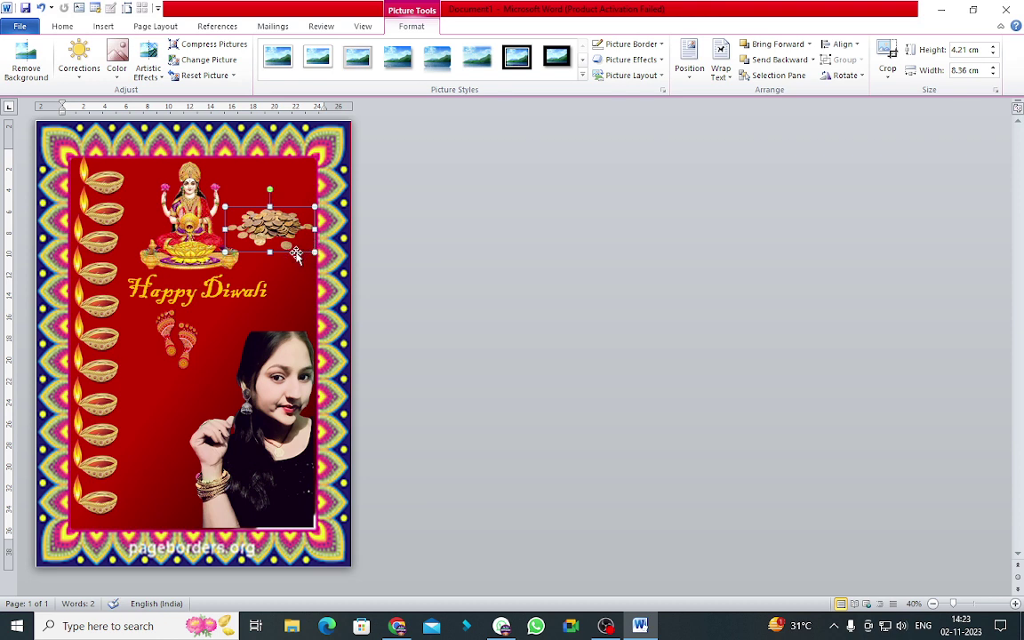
pyautogui.moveTo(296, 252)
pyautogui.mouseDown()
pyautogui.moveTo(268, 321)
pyautogui.moveTo(189, 423)
pyautogui.mouseUp()
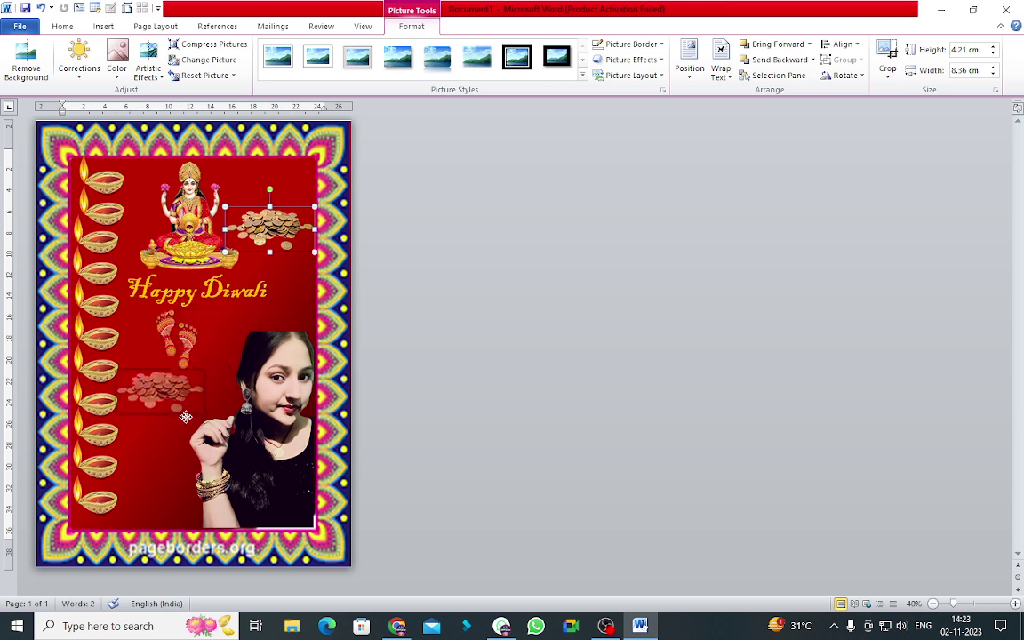
pyautogui.moveTo(189, 423); pyautogui.dragTo(185, 413)
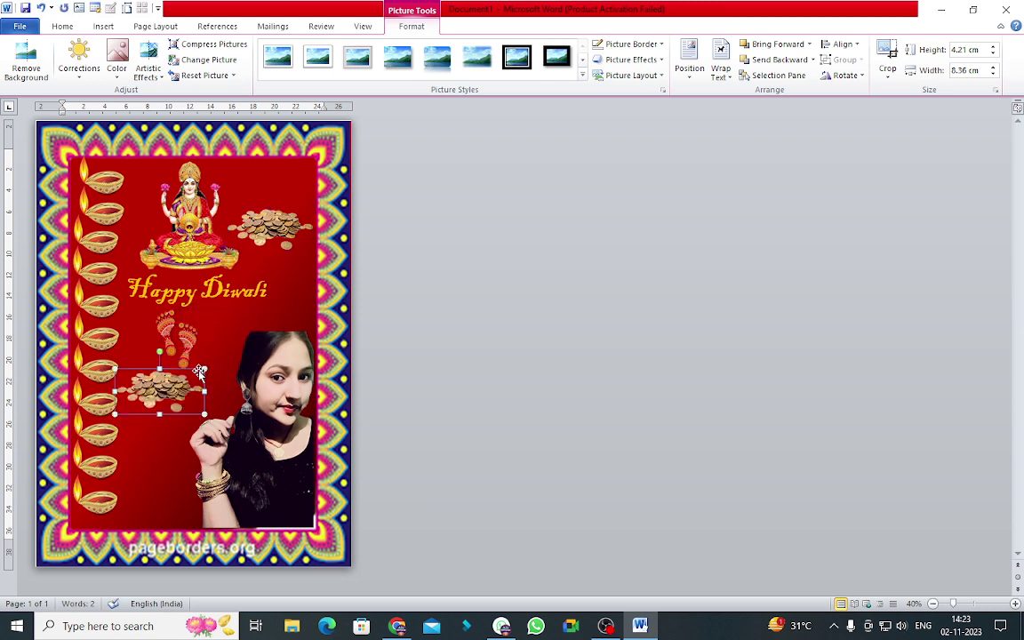
pyautogui.moveTo(169, 393); pyautogui.dragTo(278, 314)
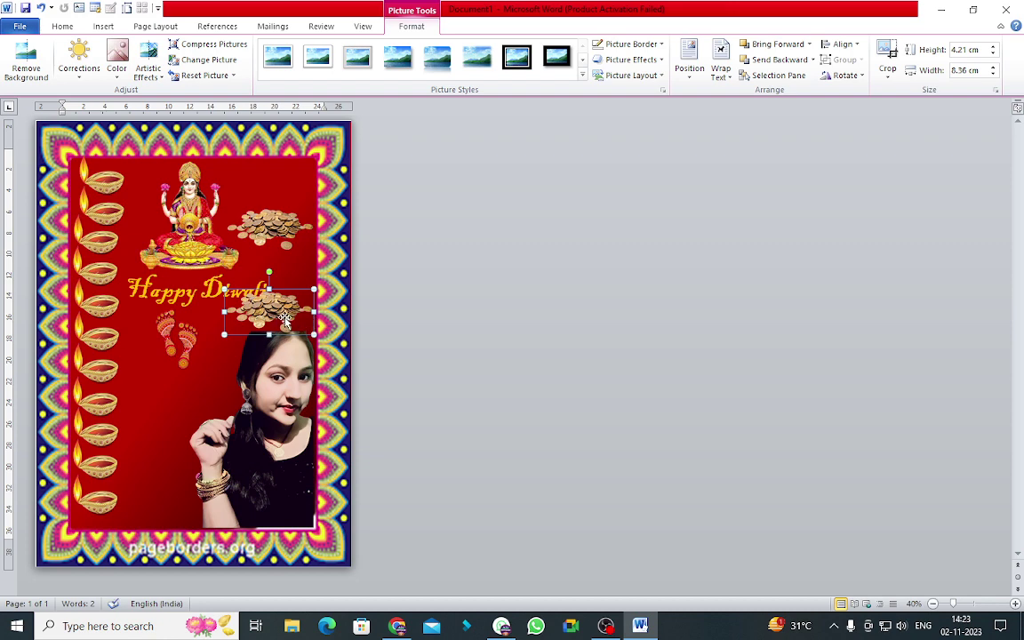
# - Duplicate the Happy Diwali coin pile beside the lower diyas and move one pile to the bottom left
pyautogui.click(279, 320)
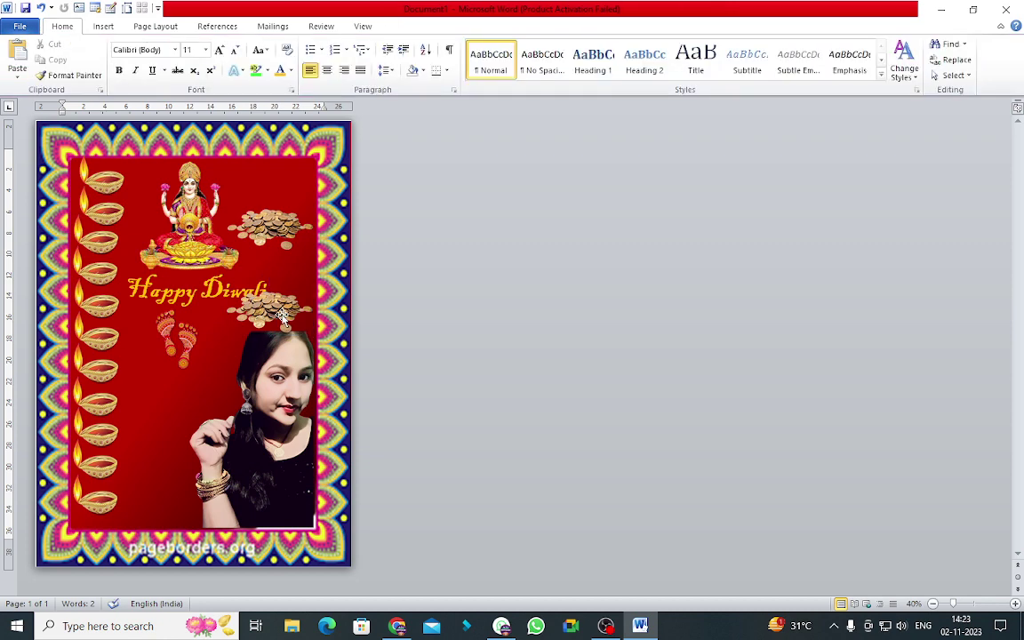
pyautogui.click(274, 328)
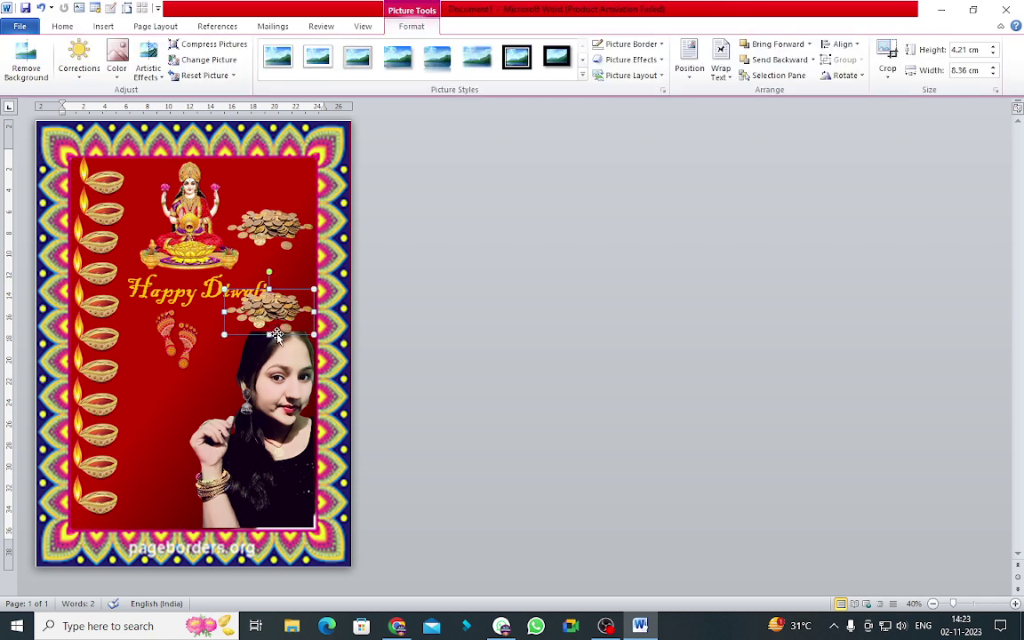
pyautogui.moveTo(280, 336); pyautogui.dragTo(169, 419)
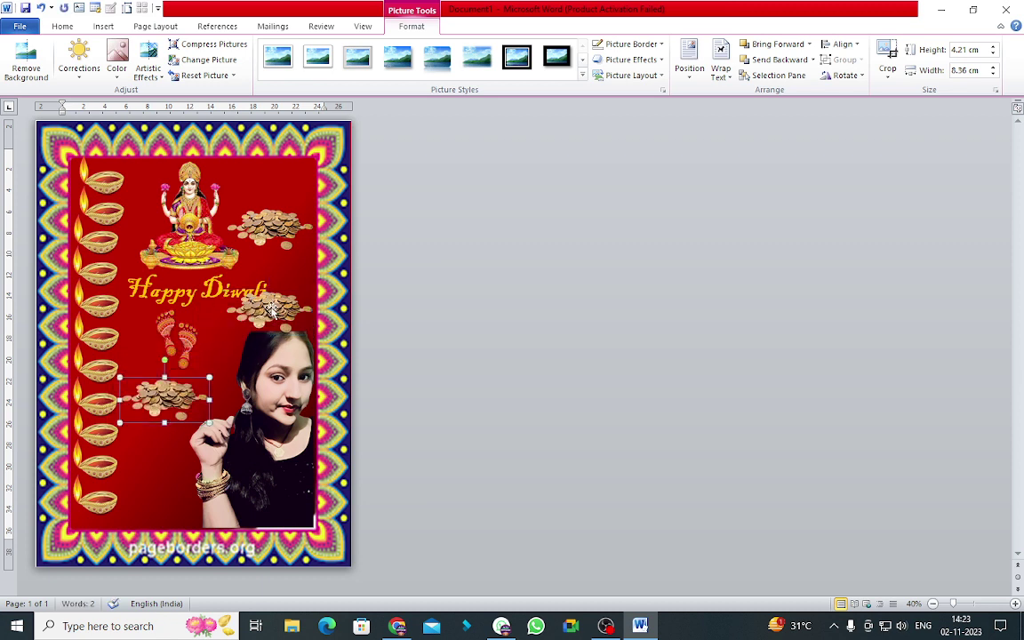
pyautogui.moveTo(272, 309)
pyautogui.mouseDown()
pyautogui.moveTo(162, 490)
pyautogui.moveTo(155, 475)
pyautogui.mouseUp()
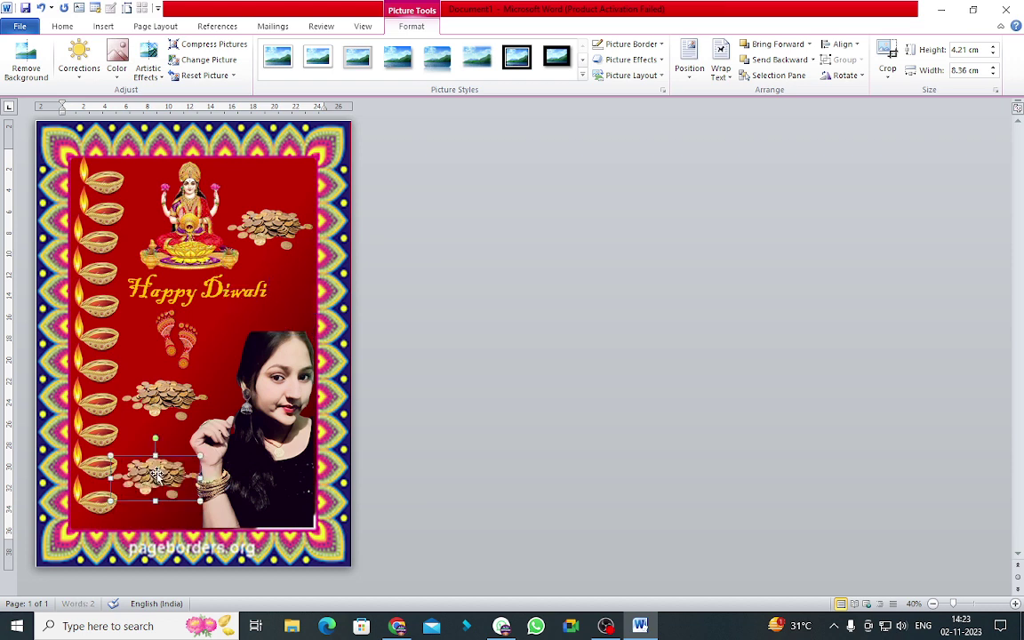
# - Nudge the footprints right and shrink a coin pile to 3.06 by 6.08 cm right of Happy Diwali
pyautogui.click(177, 333)
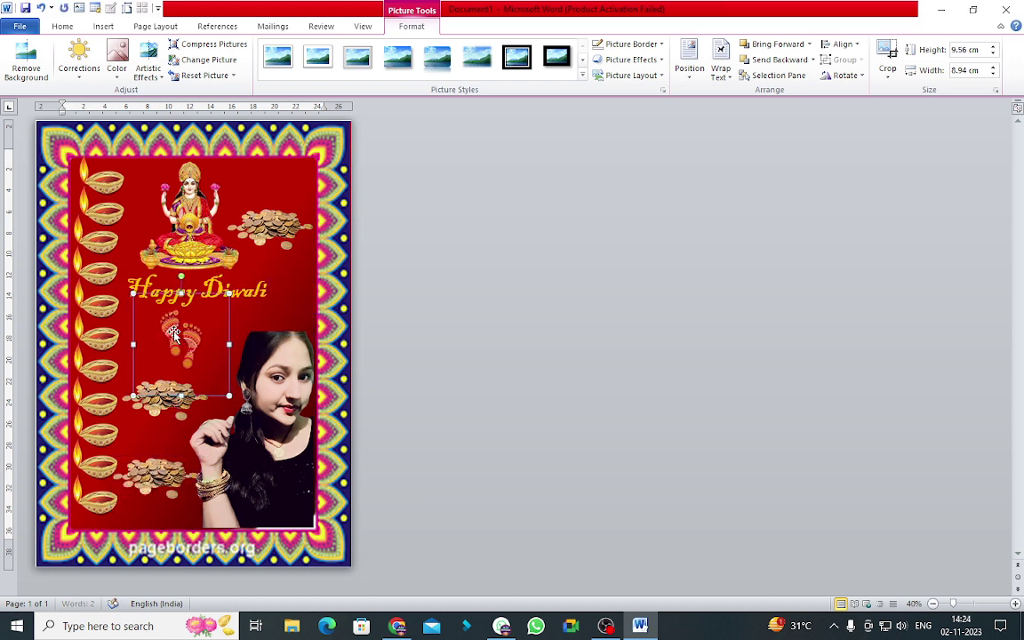
pyautogui.moveTo(174, 332); pyautogui.dragTo(183, 332)
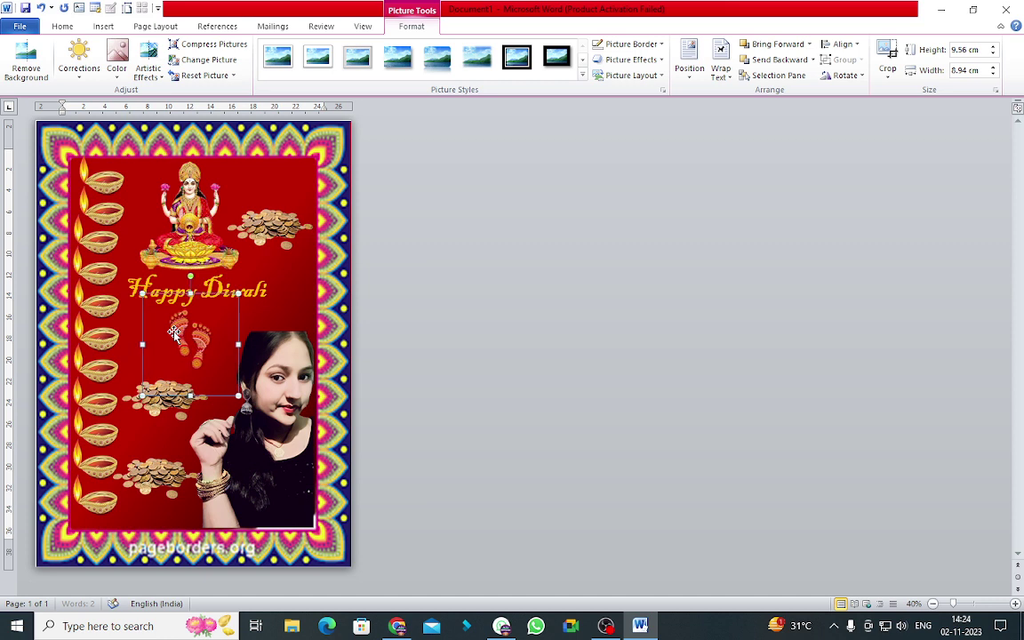
pyautogui.click(167, 403)
pyautogui.moveTo(167, 402); pyautogui.dragTo(182, 350)
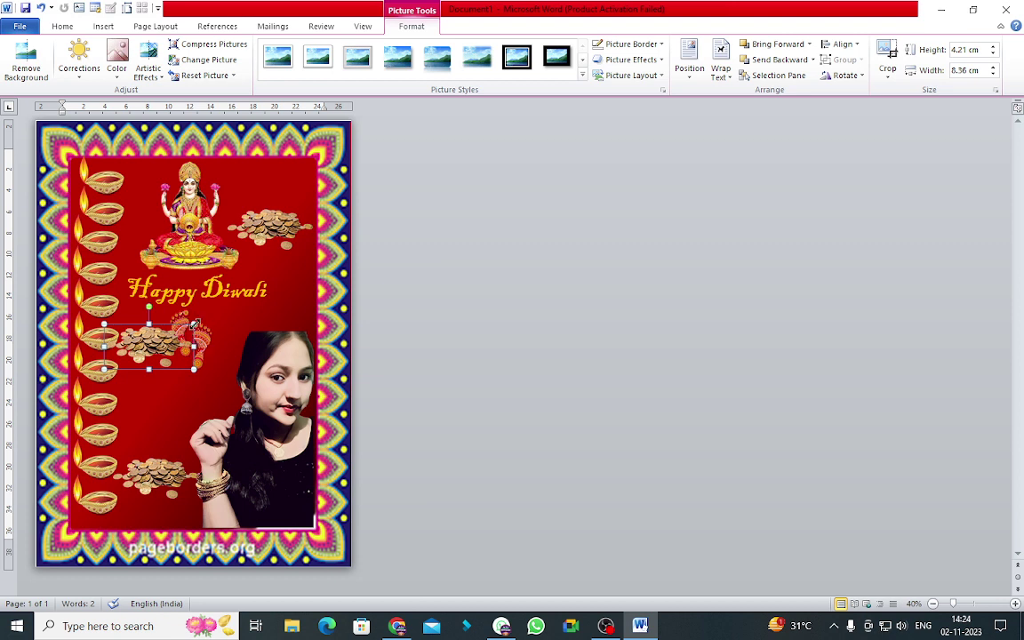
pyautogui.moveTo(193, 324)
pyautogui.mouseDown()
pyautogui.moveTo(181, 332)
pyautogui.moveTo(308, 297)
pyautogui.mouseUp()
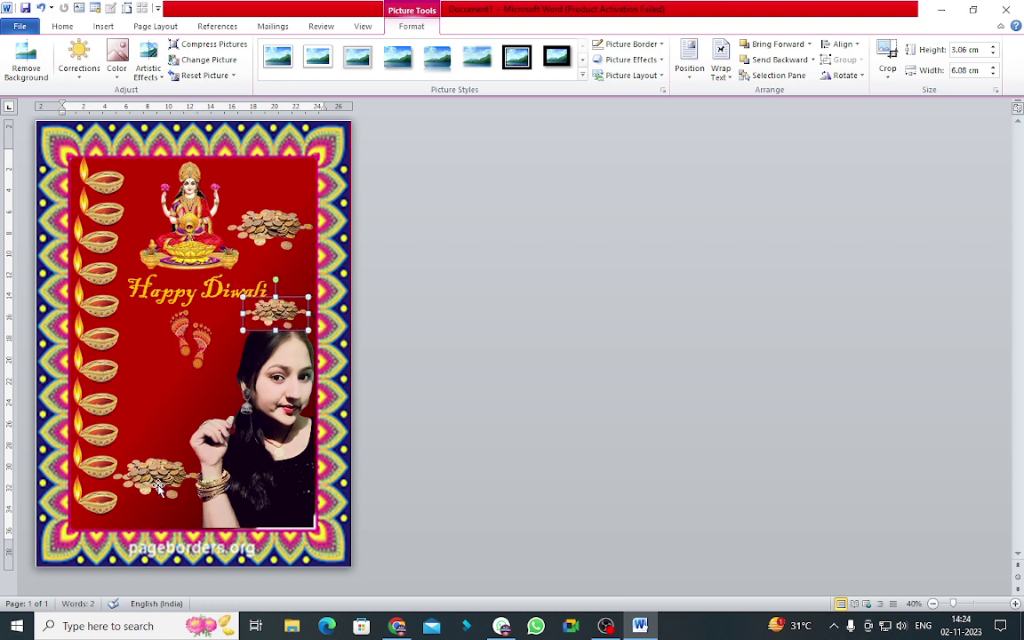
# - Move the lower coin pile up beside the diyas, add a smaller copy below, and raise the upper-left pile
pyautogui.moveTo(157, 487); pyautogui.dragTo(156, 407)
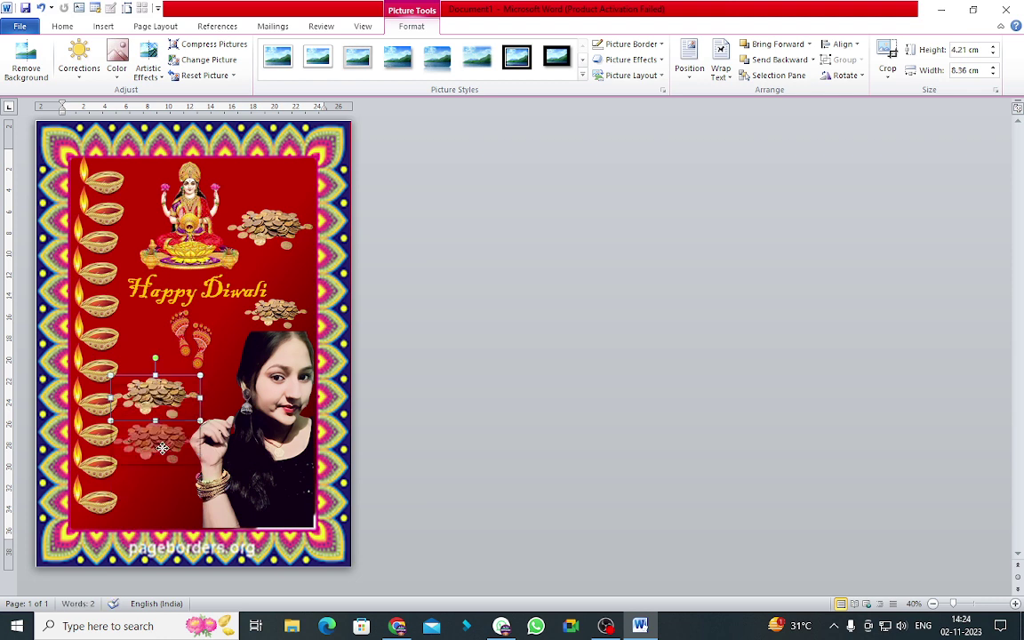
pyautogui.moveTo(165, 410); pyautogui.dragTo(165, 465)
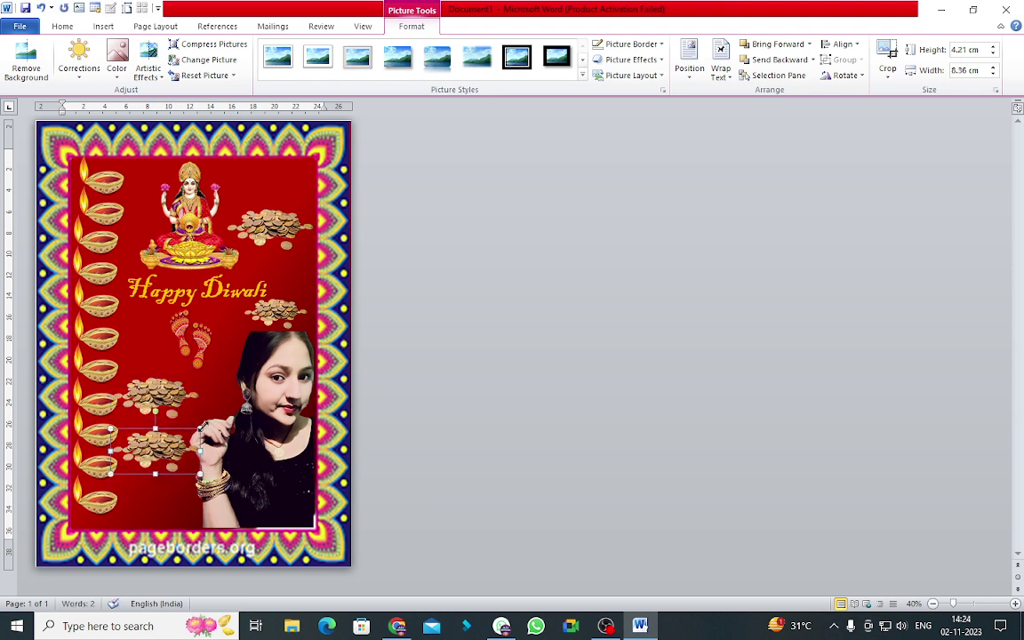
pyautogui.moveTo(199, 430)
pyautogui.mouseDown()
pyautogui.moveTo(179, 439)
pyautogui.moveTo(178, 488)
pyautogui.mouseUp()
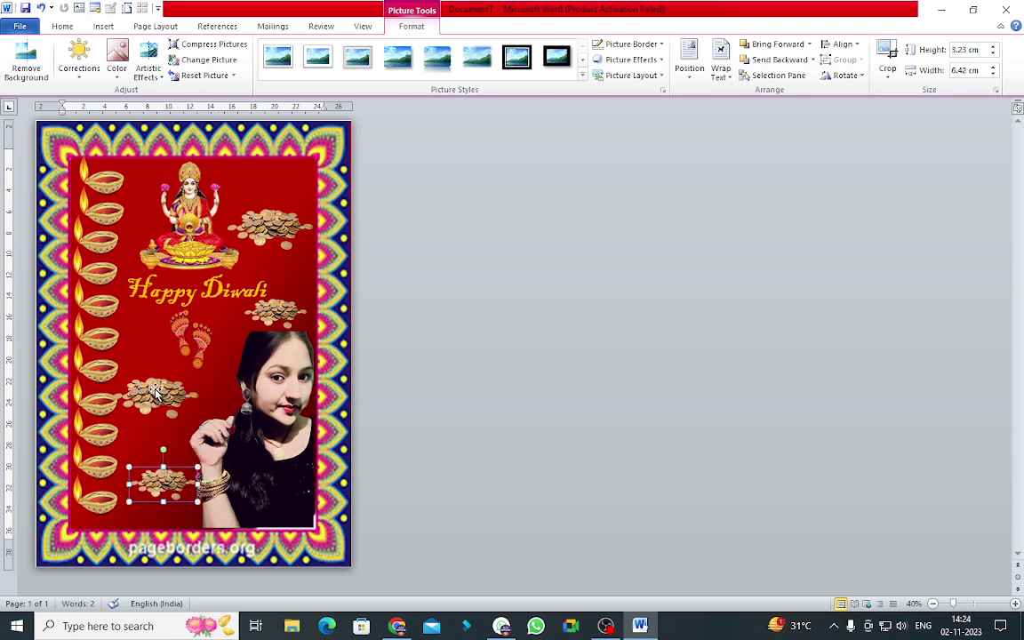
pyautogui.moveTo(156, 393); pyautogui.dragTo(152, 375)
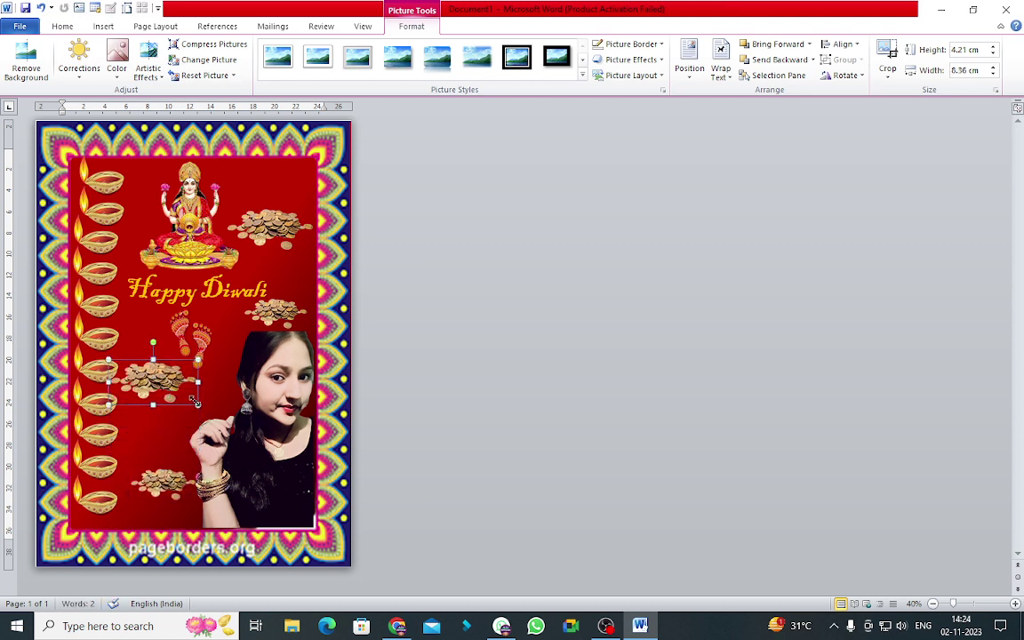
# - Move the coin pile right of 'Happy Diwali' up to sit with the top pile at upper right
pyautogui.click(288, 299)
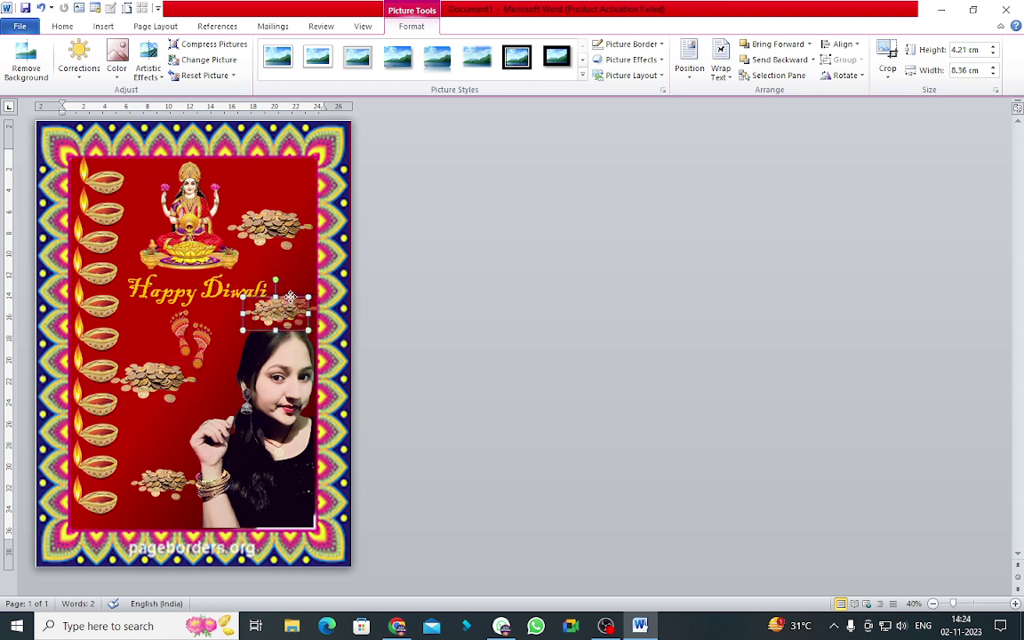
pyautogui.moveTo(289, 297); pyautogui.dragTo(276, 198)
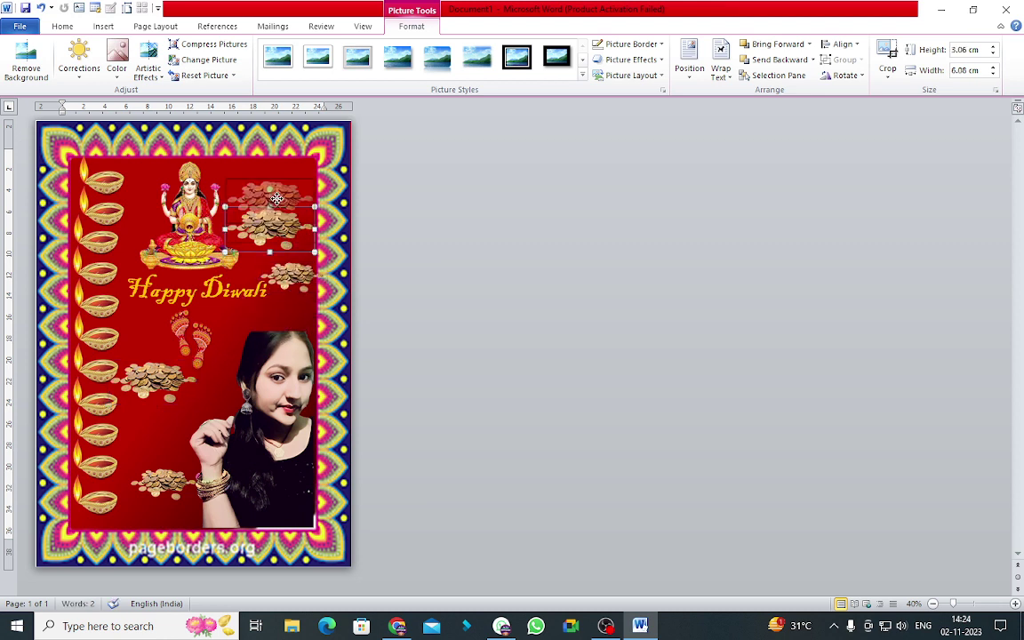
pyautogui.moveTo(276, 197)
pyautogui.mouseDown()
pyautogui.moveTo(285, 256)
pyautogui.moveTo(276, 254)
pyautogui.mouseUp()
# - Place the bottom coin pile beside the lower diyas, left of the portrait photo, and nudge it into position
pyautogui.click(140, 478)
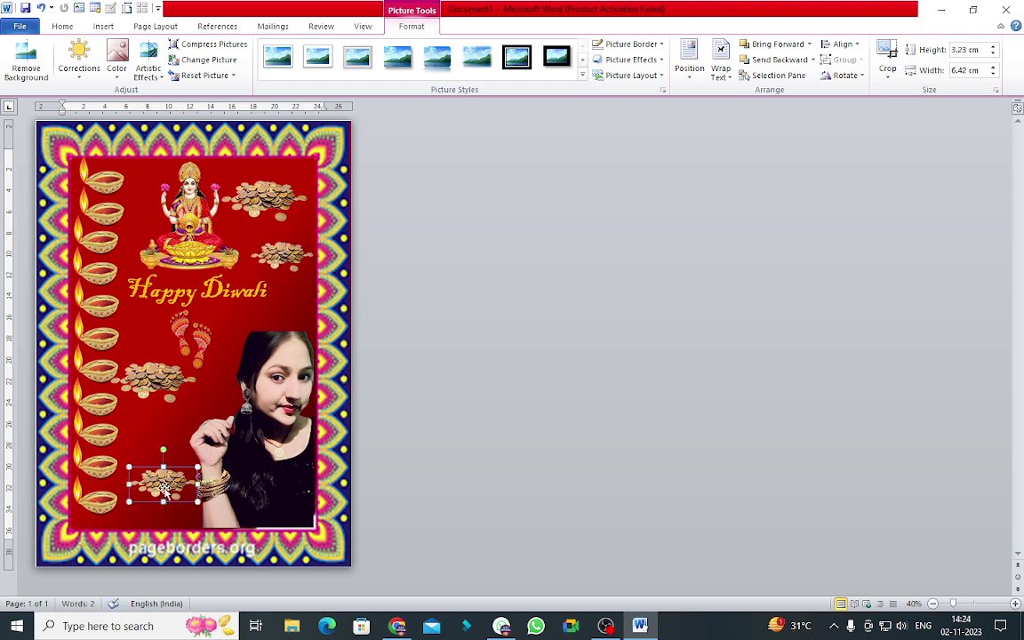
pyautogui.moveTo(161, 484)
pyautogui.mouseDown()
pyautogui.moveTo(166, 419)
pyautogui.moveTo(204, 430)
pyautogui.mouseUp()
pyautogui.press('Down')
pyautogui.press('Left')
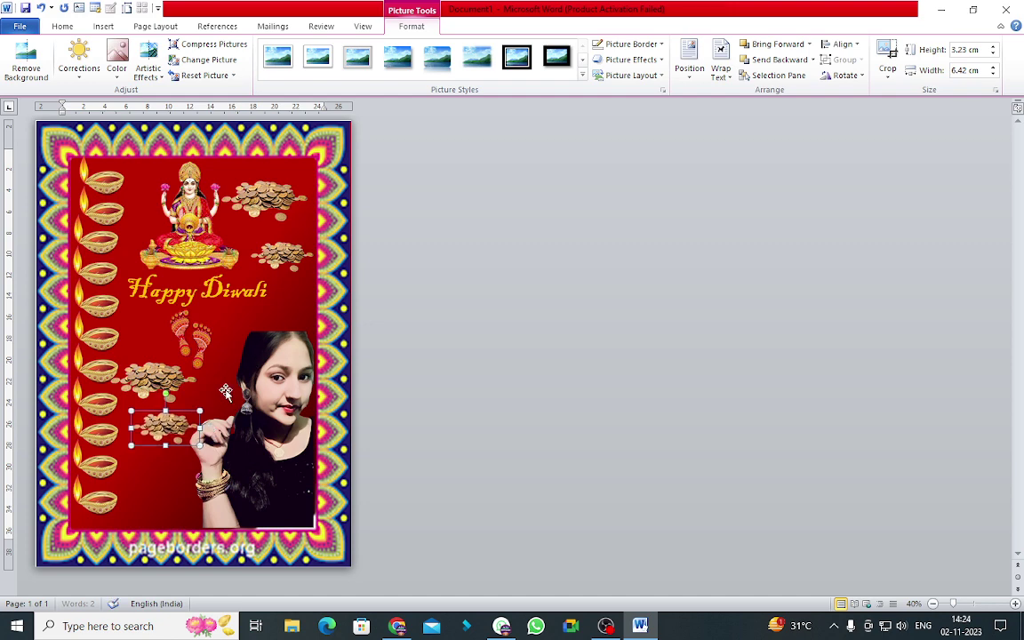
pyautogui.click(547, 258)
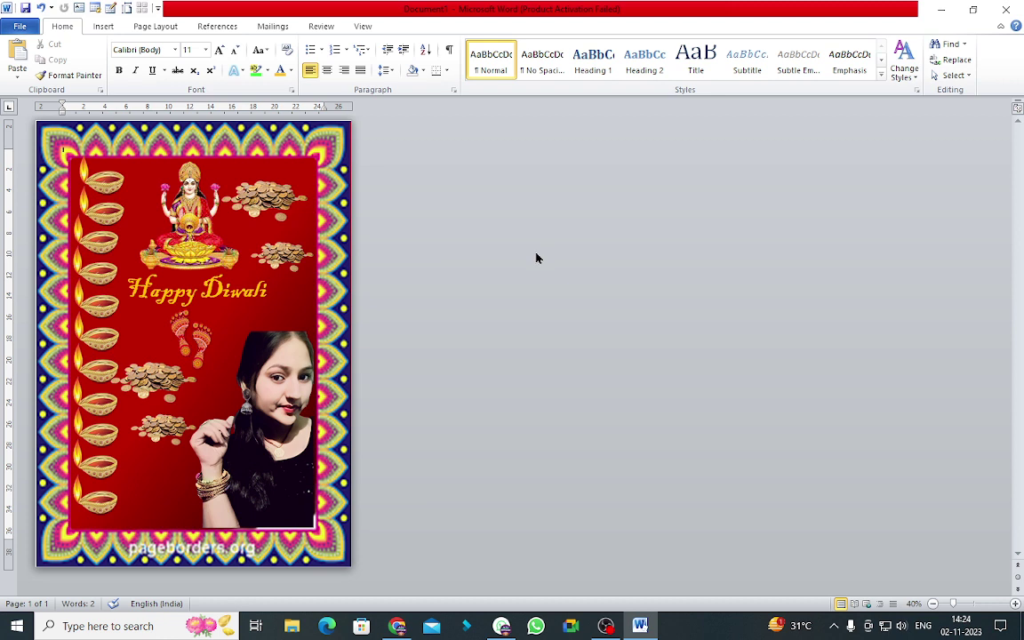